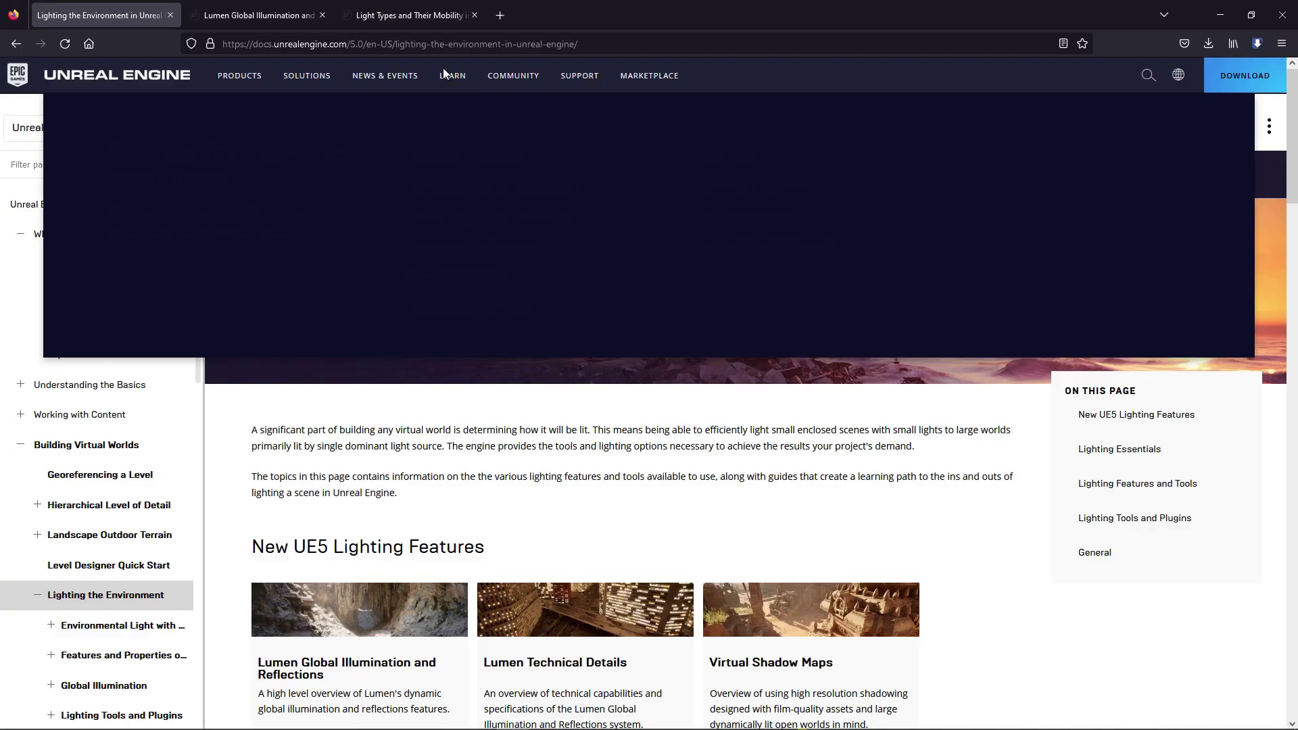
# - Review the topics on the Lighting the Environment page, from New UE5 Lighting Features through the General section
pyautogui.click(434, 46)
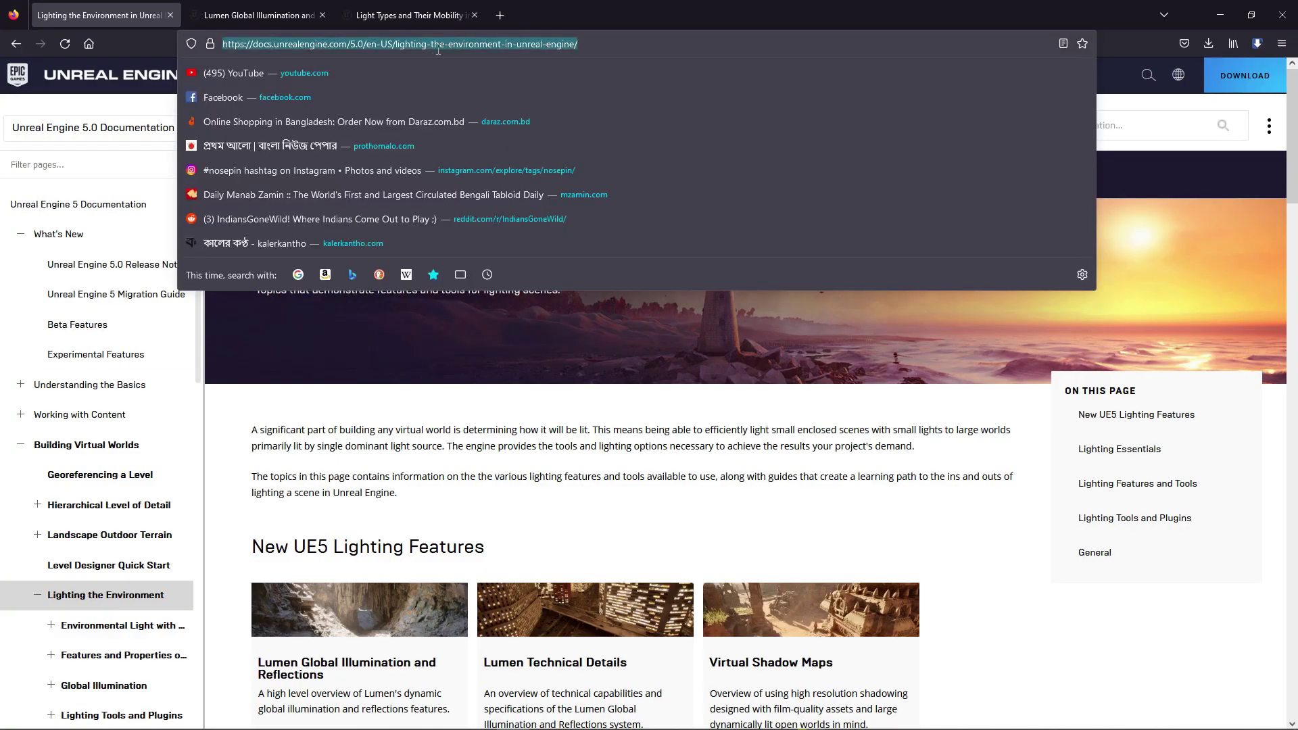
pyautogui.click(696, 443)
pyautogui.scroll(-1, 523, 411)
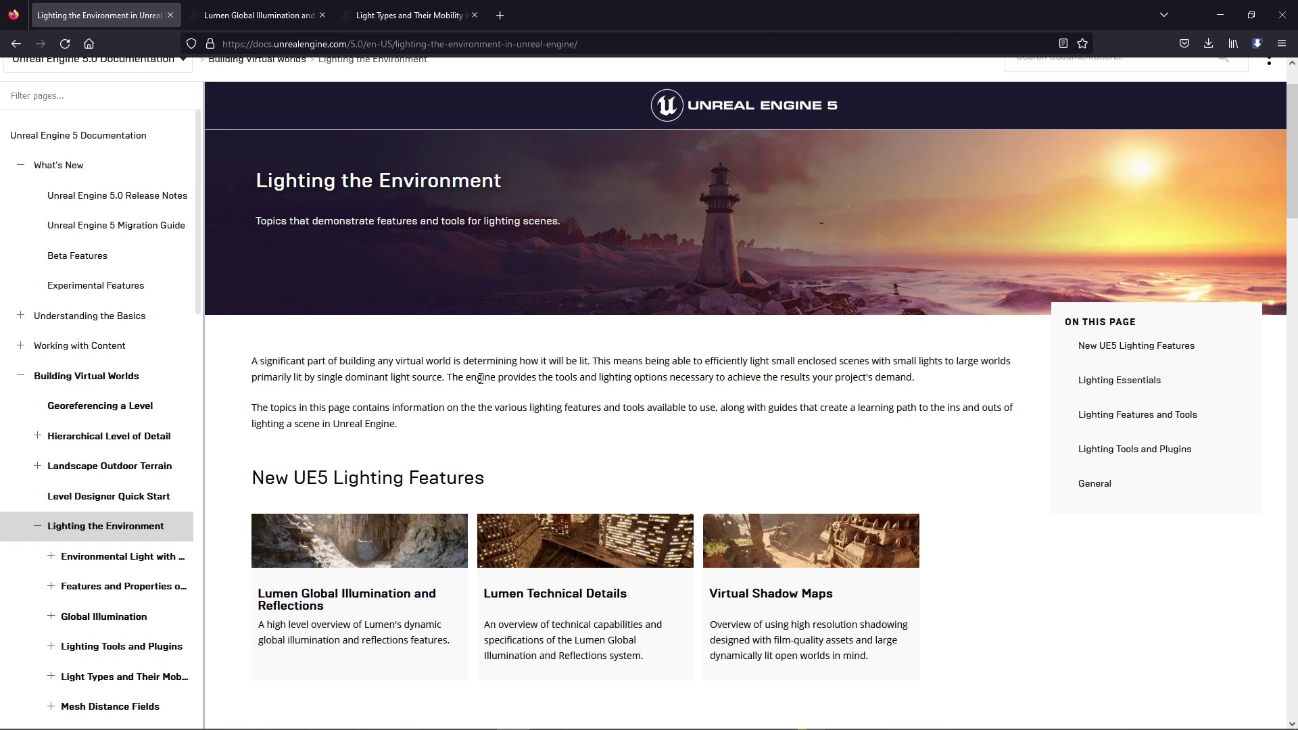
pyautogui.scroll(-2, 400, 396)
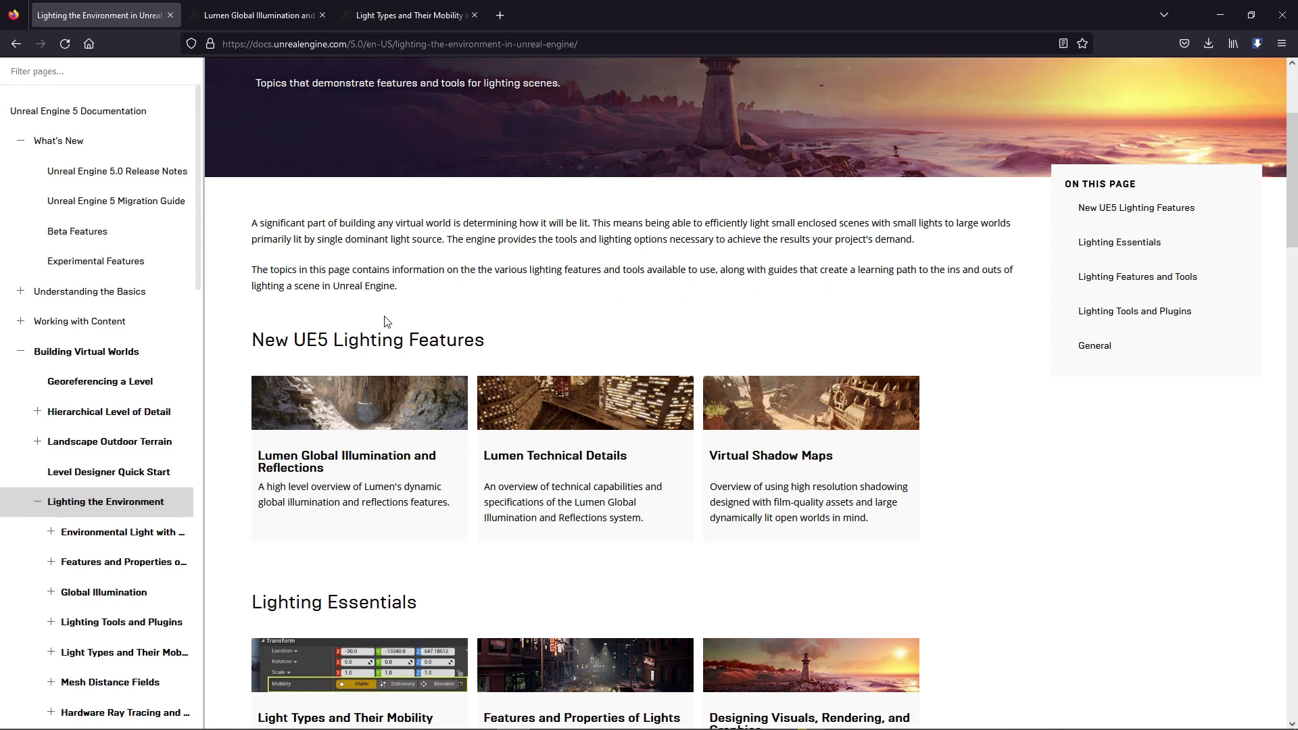
pyautogui.scroll(-2, 351, 311)
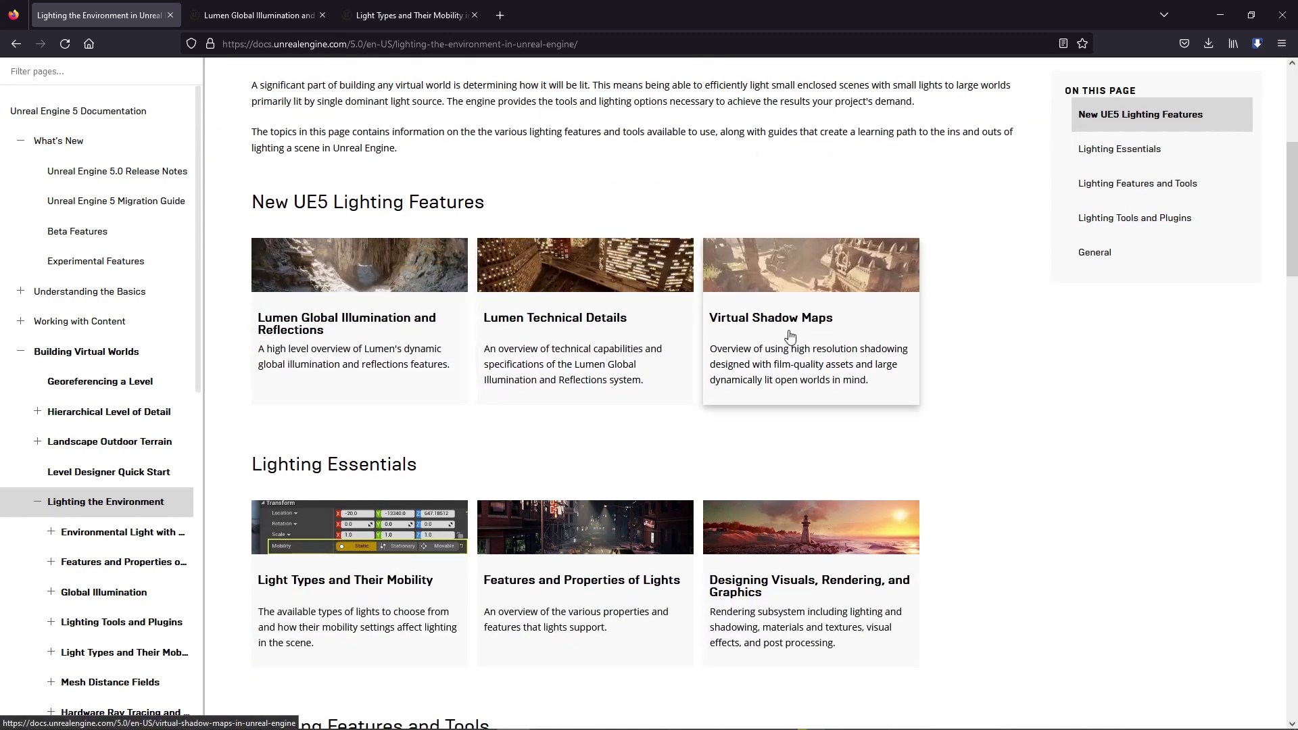
pyautogui.scroll(-2, 777, 317)
pyautogui.scroll(-2, 541, 406)
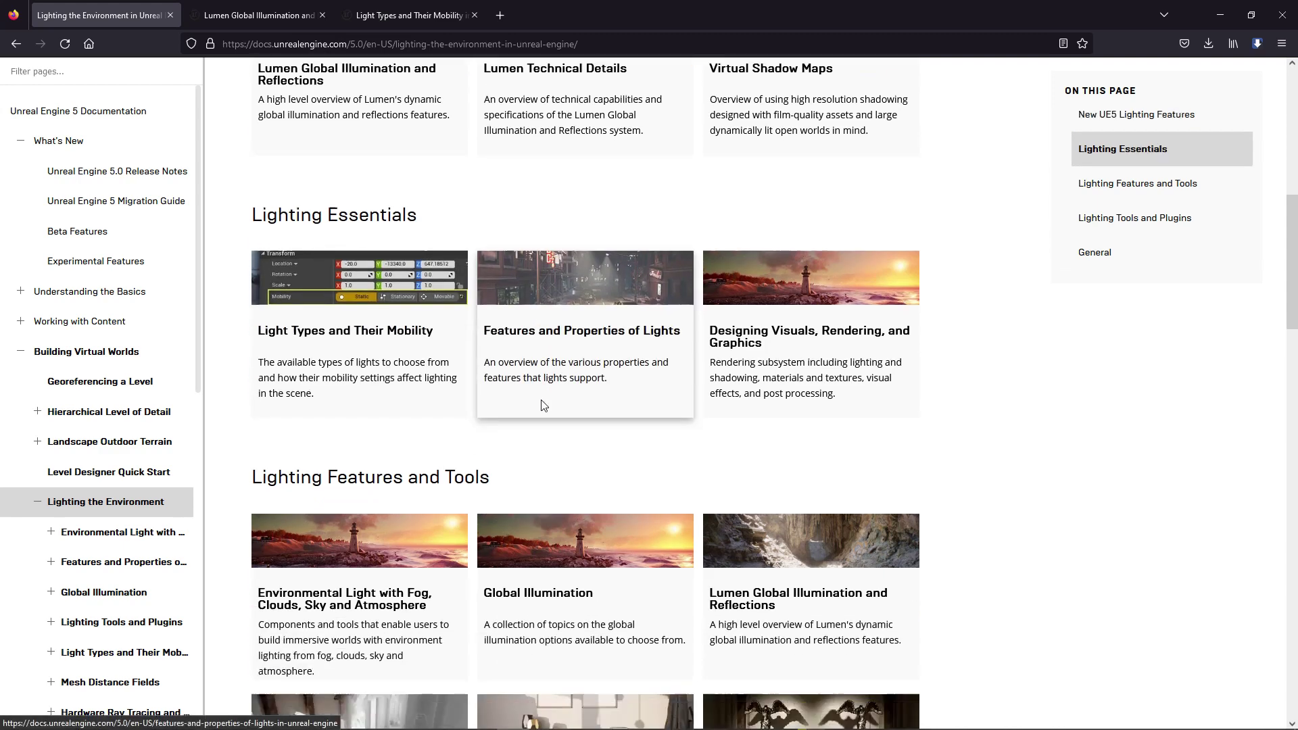
pyautogui.scroll(-1, 781, 290)
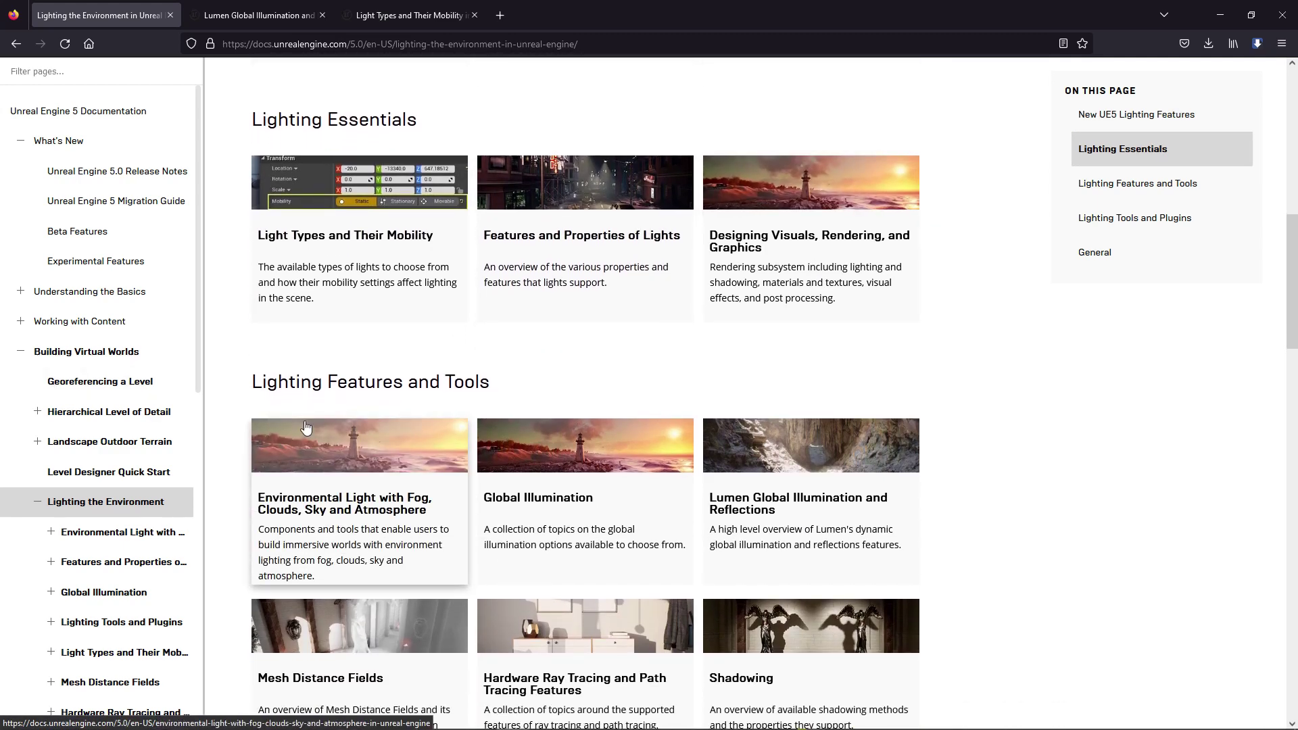
pyautogui.scroll(-4, 656, 483)
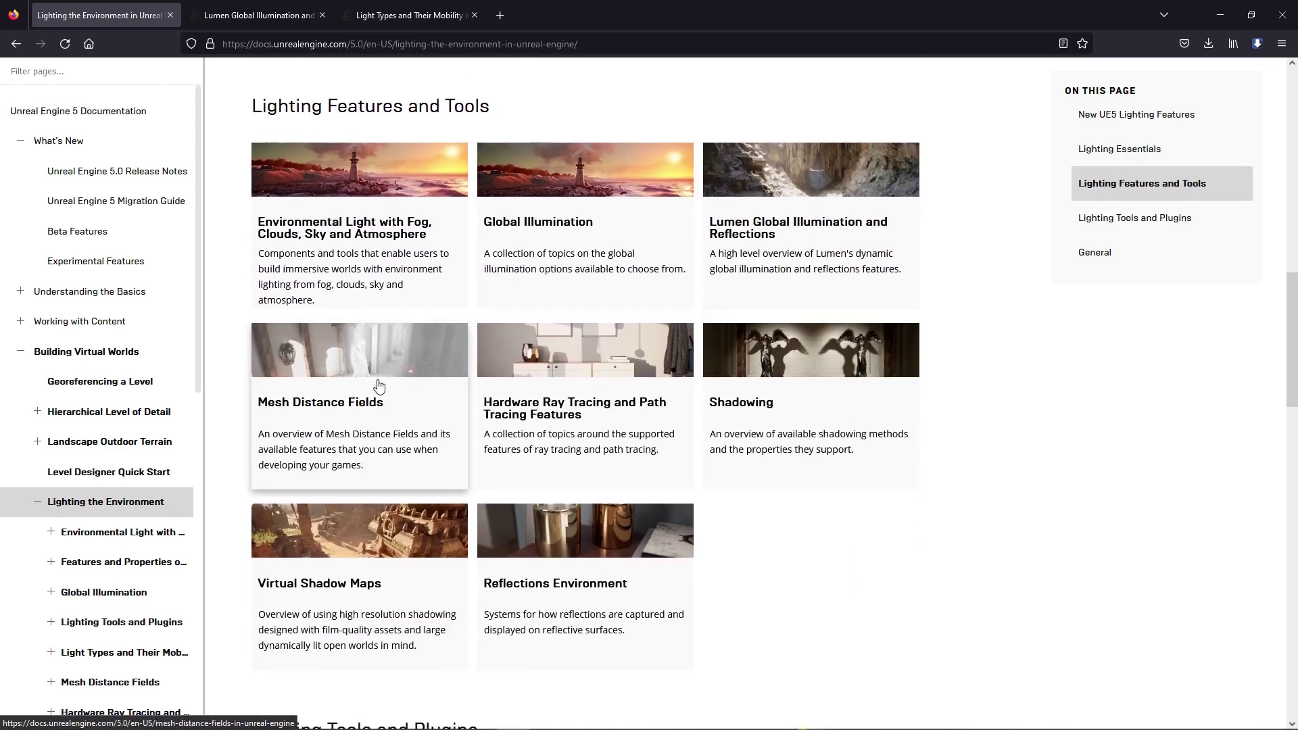
pyautogui.scroll(-6, 541, 451)
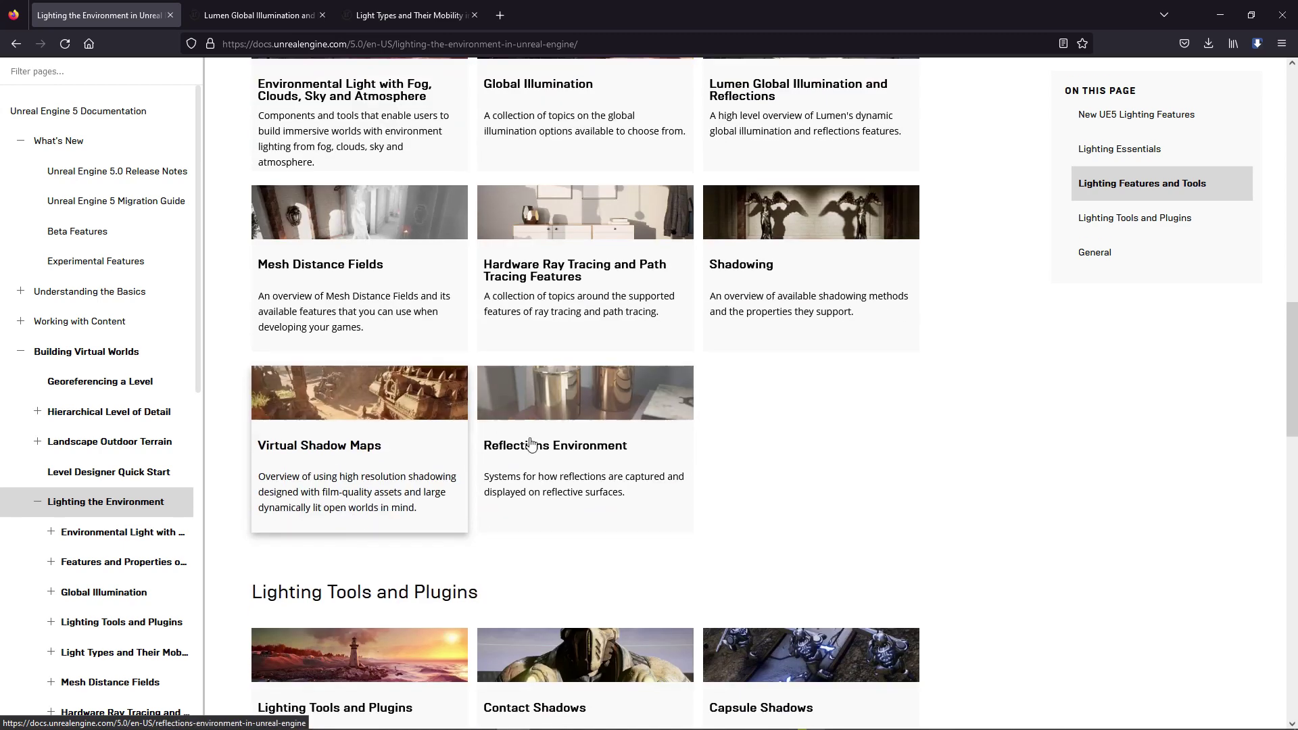
pyautogui.scroll(-7, 753, 331)
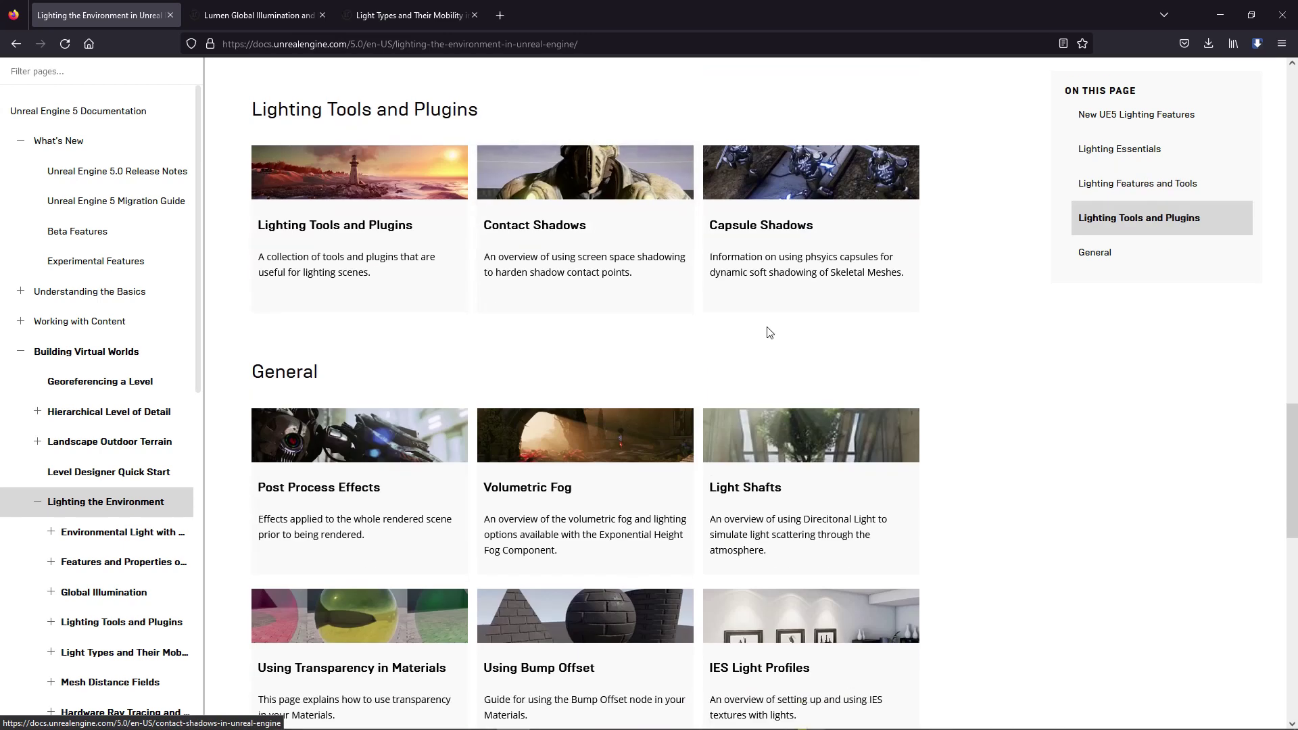
# - Switch to the Lumen Global Illumination and Reflections page and read its introduction and the project settings that enable Lumen
pyautogui.click(259, 14)
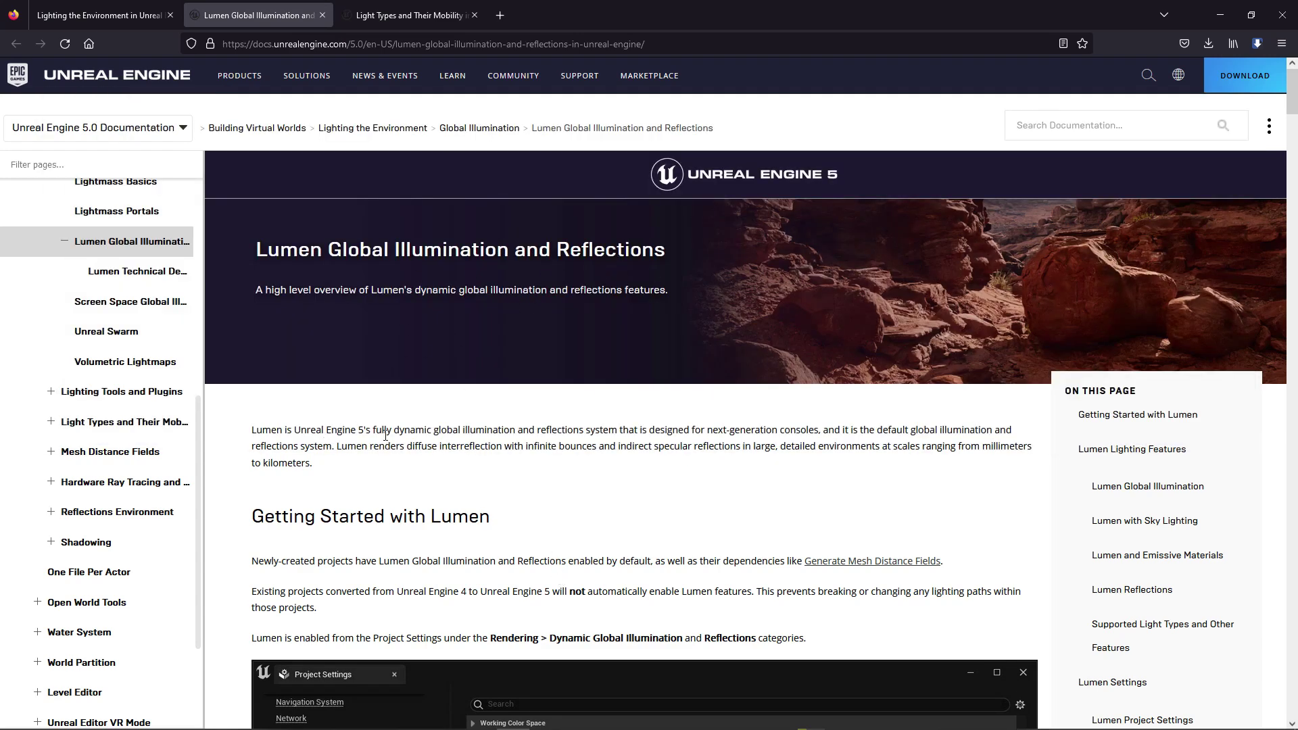
pyautogui.moveTo(403, 431); pyautogui.dragTo(823, 436)
pyautogui.scroll(-7, 892, 482)
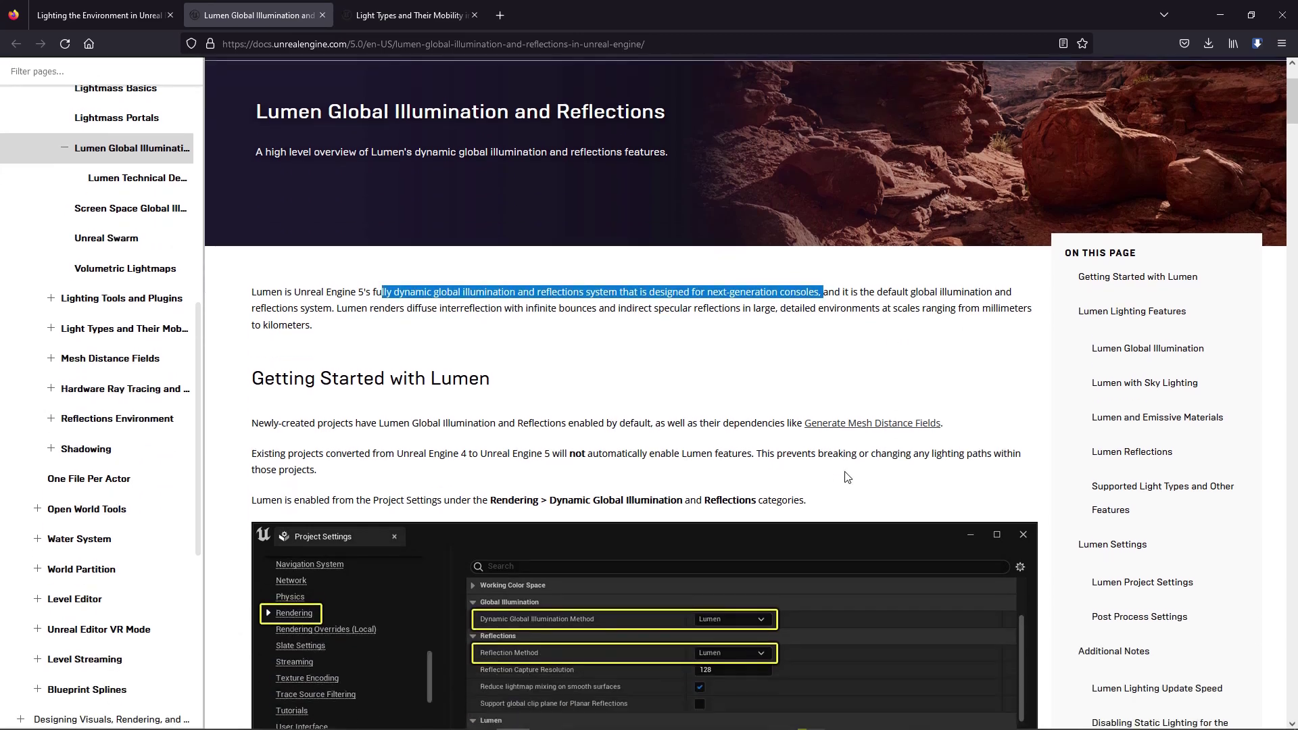
pyautogui.scroll(-11, 654, 415)
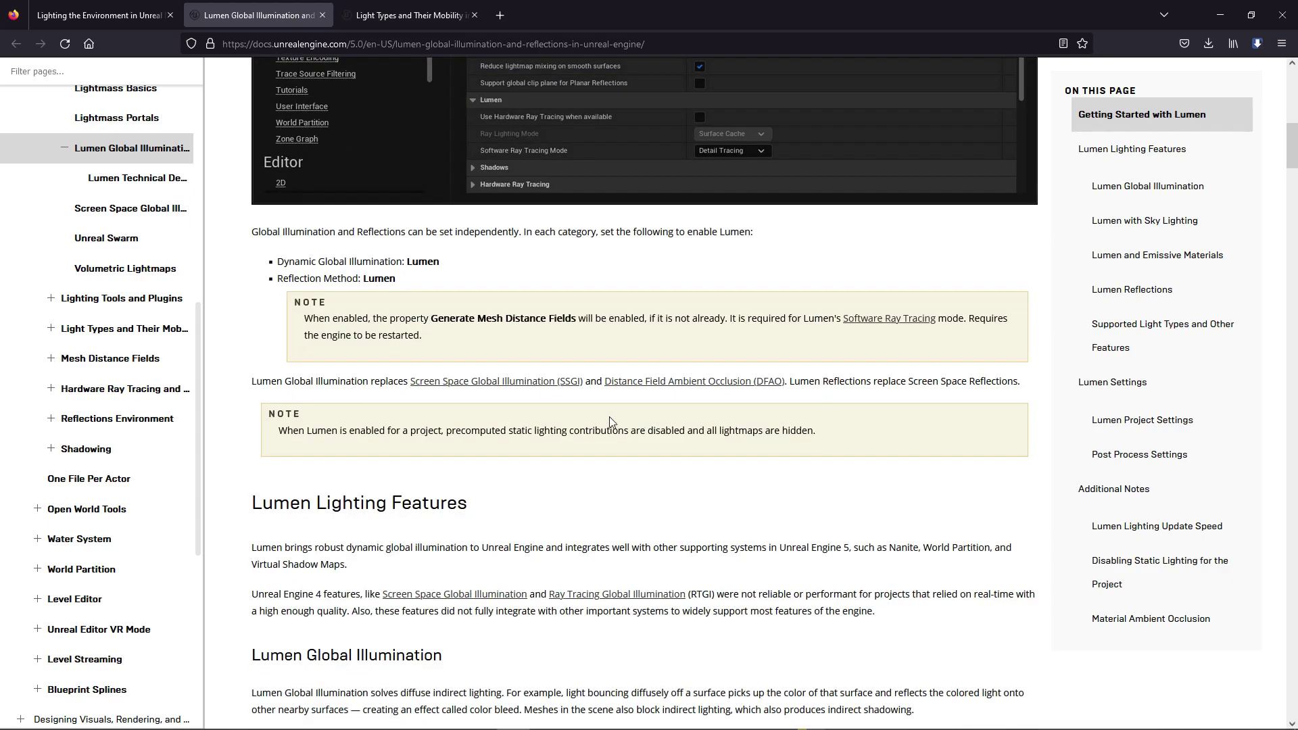
pyautogui.scroll(2, 638, 425)
pyautogui.scroll(12, 639, 433)
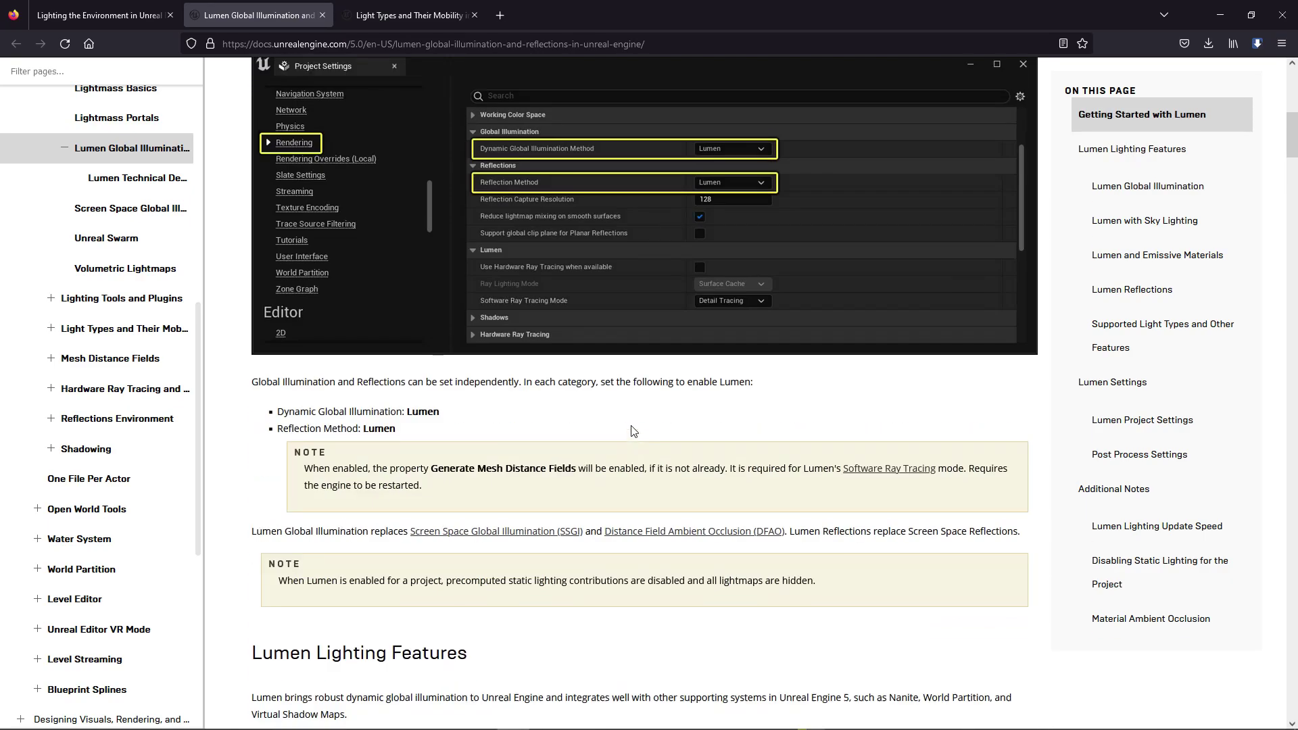
# - Switch to the Light Types and Their Mobility page and examine the descriptions and example images of the light types
pyautogui.click(408, 15)
pyautogui.scroll(-1, 427, 349)
pyautogui.scroll(-2, 428, 349)
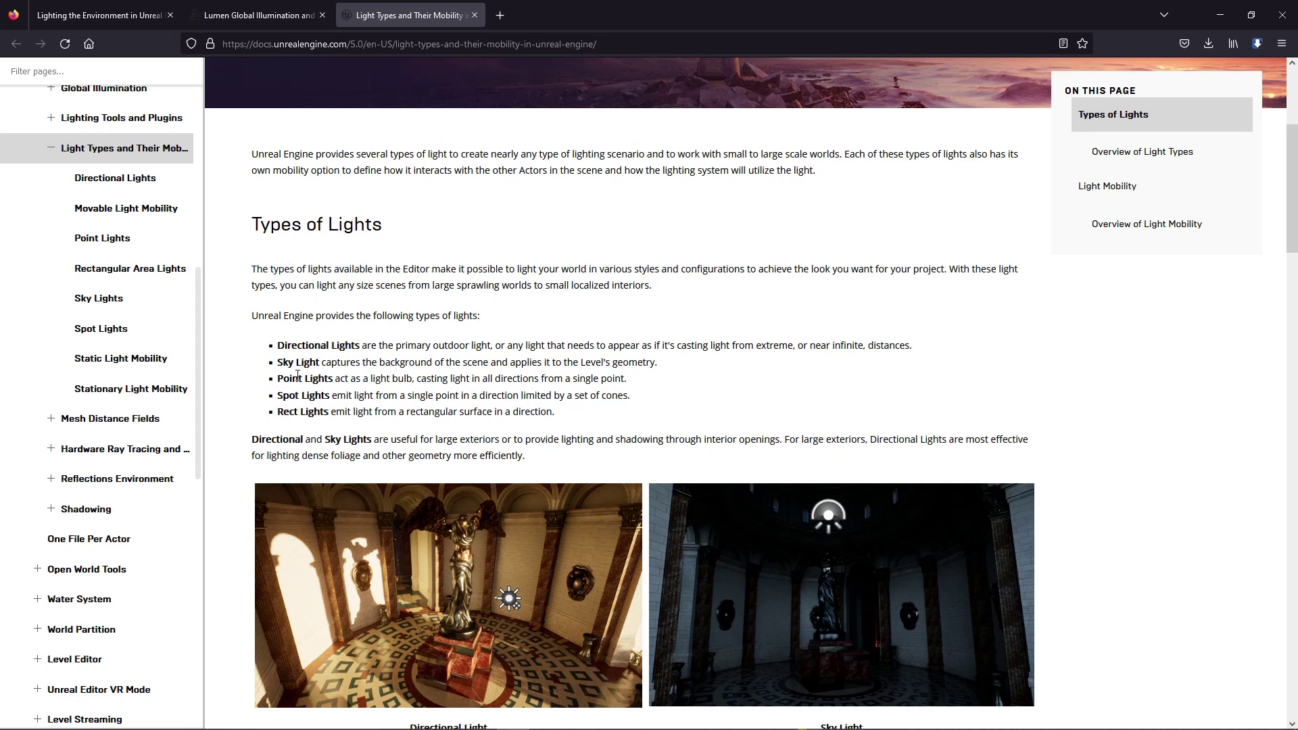
pyautogui.scroll(-5, 290, 415)
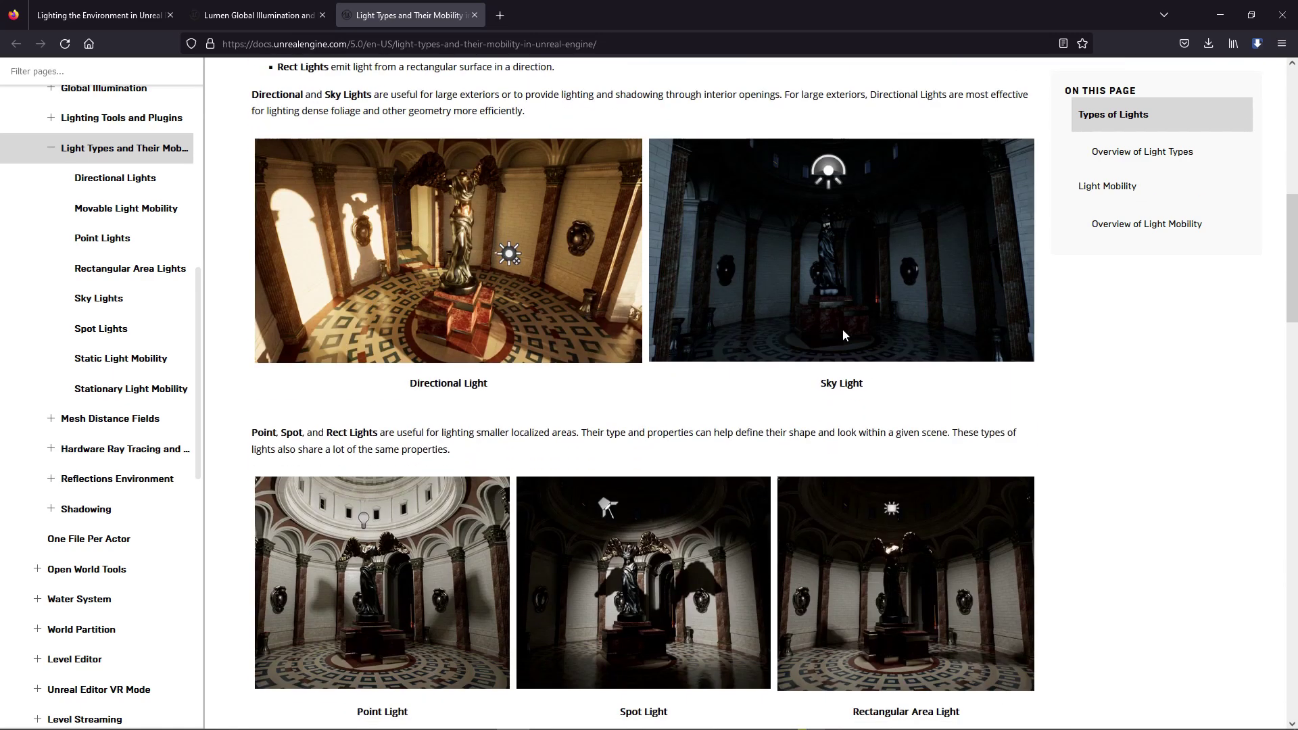
pyautogui.scroll(1, 736, 343)
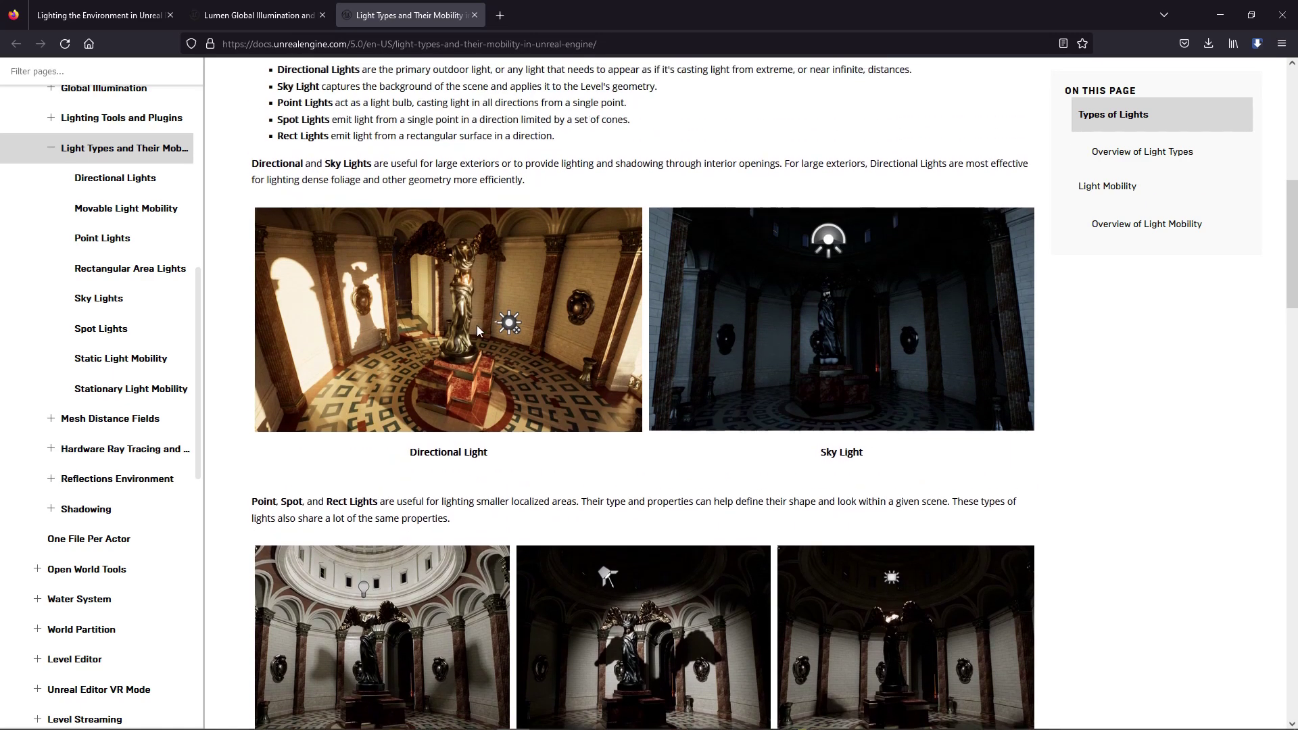
pyautogui.scroll(-4, 477, 331)
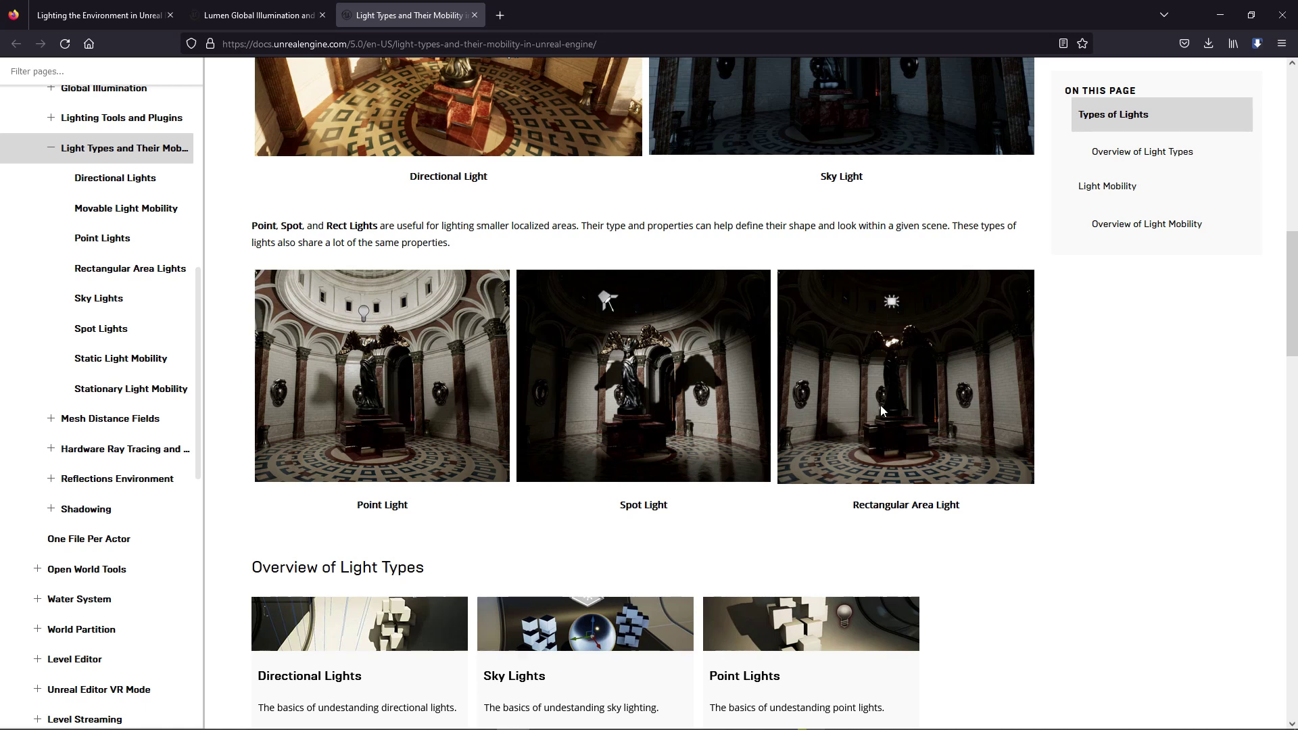
pyautogui.scroll(-4, 901, 387)
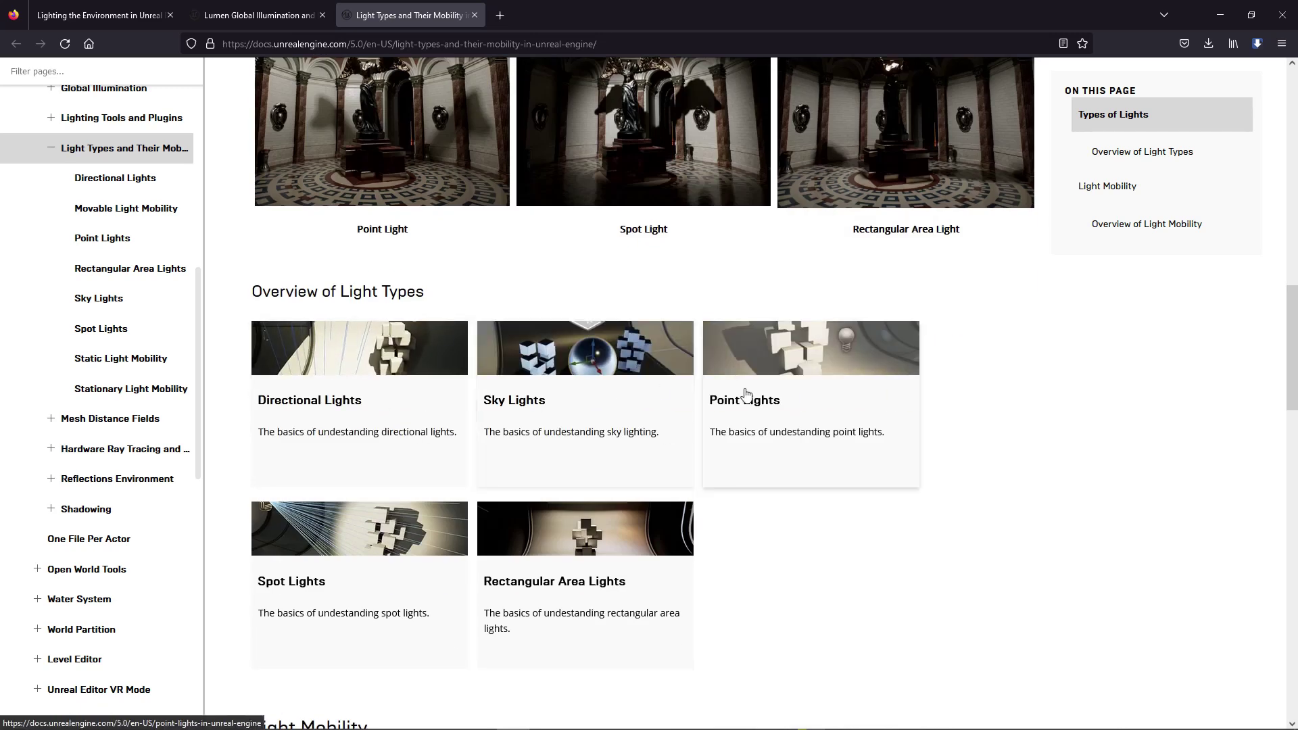
# - Read the Light Mobility section, covering the Static, Stationary and Movable states and the mobility overview
pyautogui.scroll(-1, 750, 392)
pyautogui.scroll(-5, 372, 500)
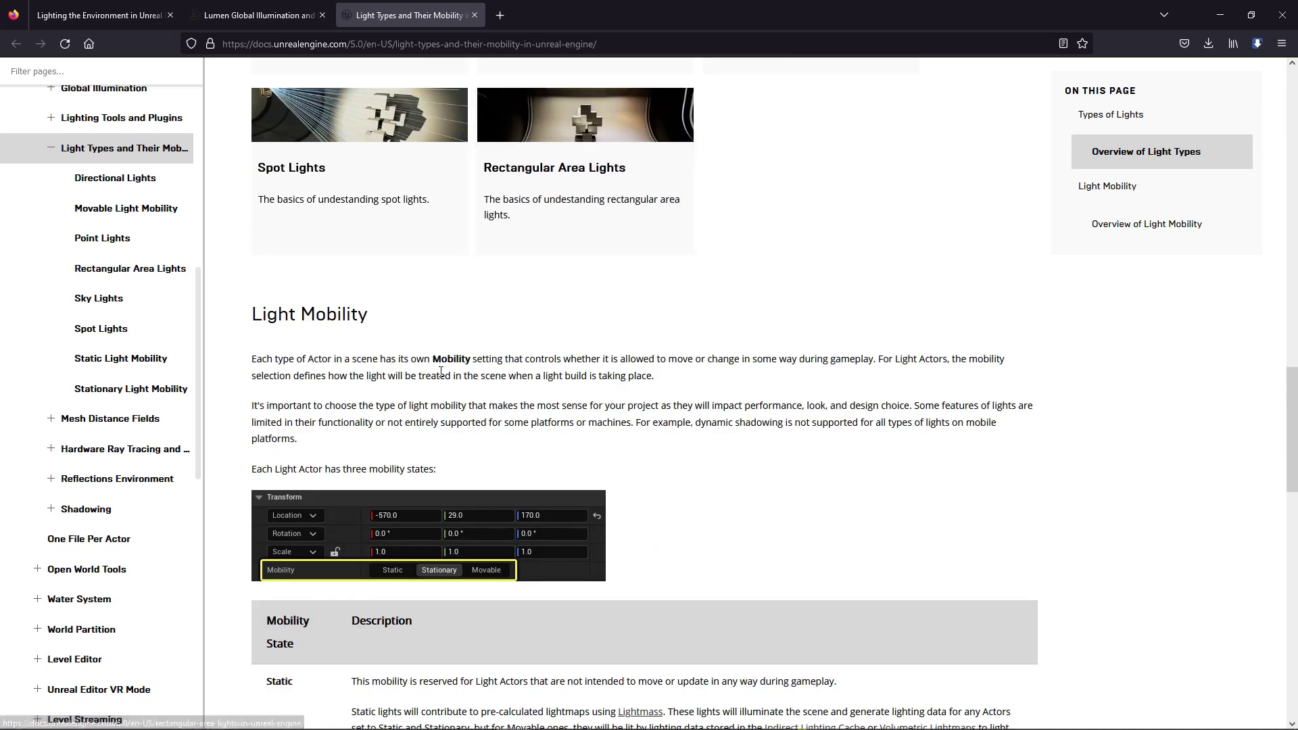
pyautogui.scroll(-4, 446, 502)
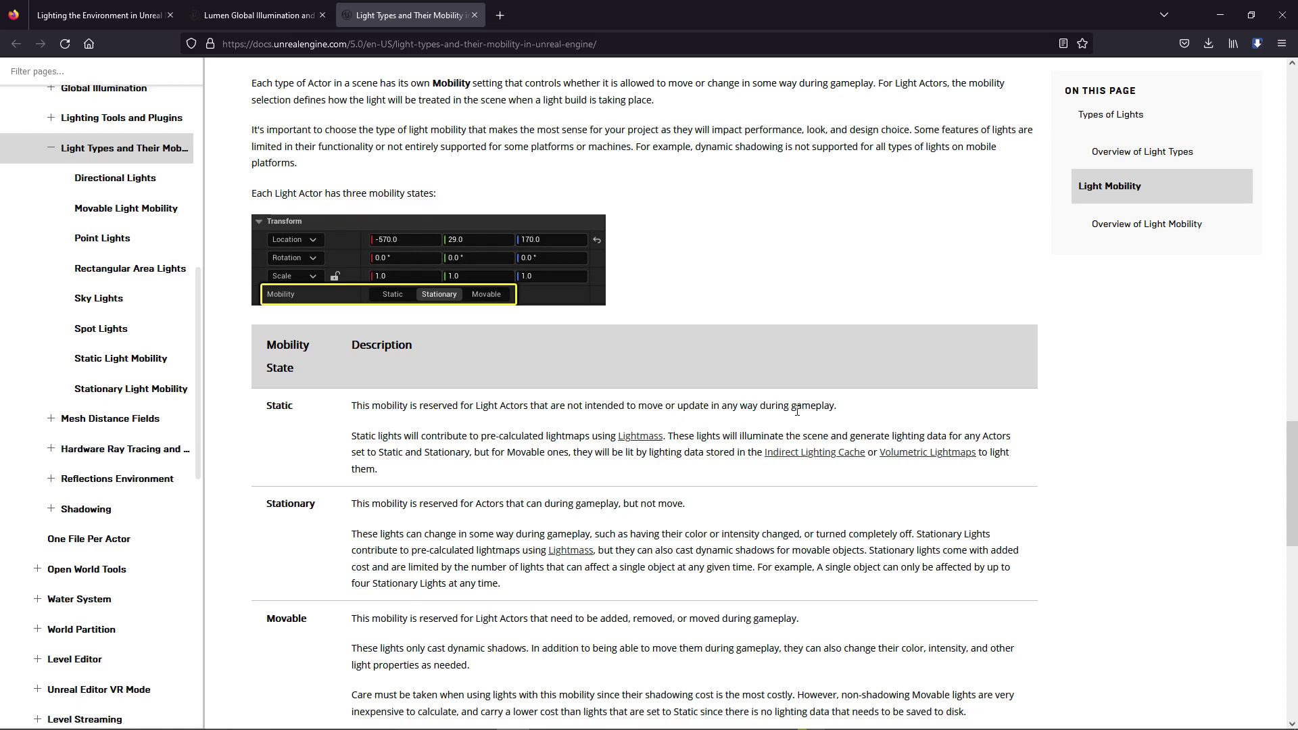
pyautogui.scroll(-3, 426, 318)
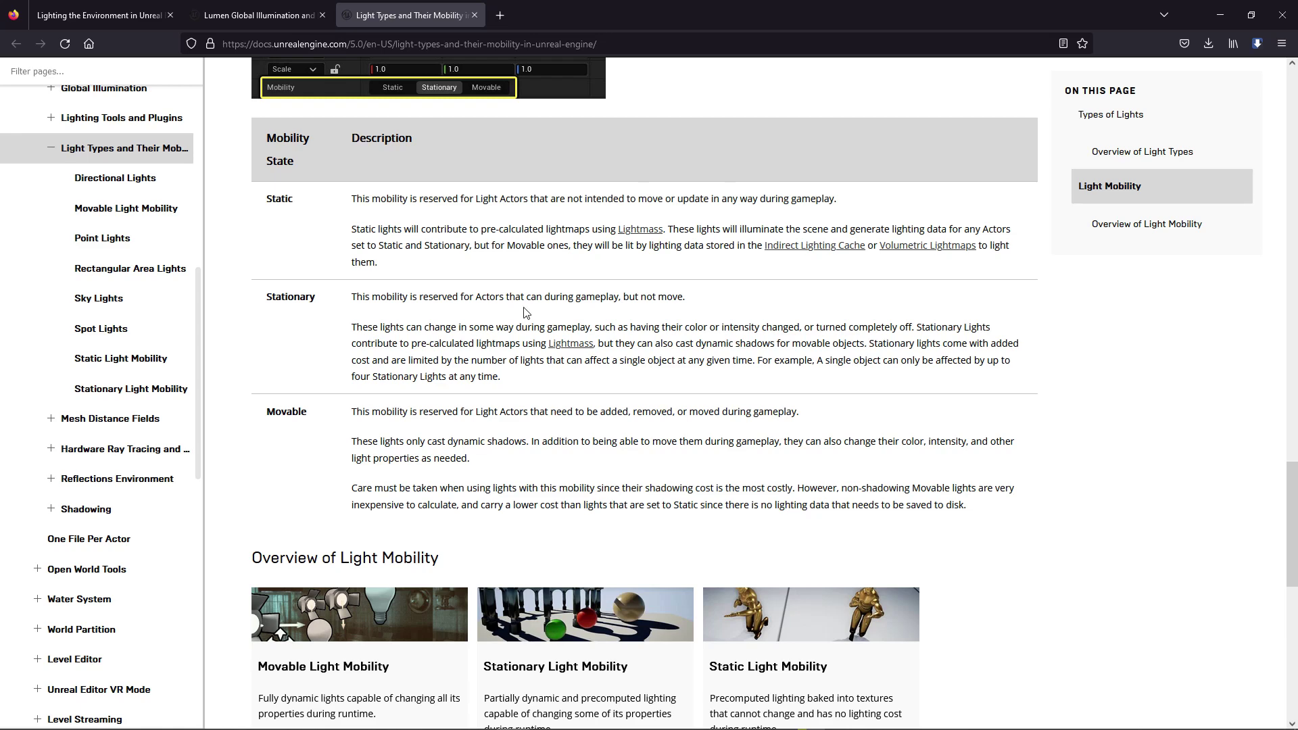
pyautogui.scroll(-3, 551, 302)
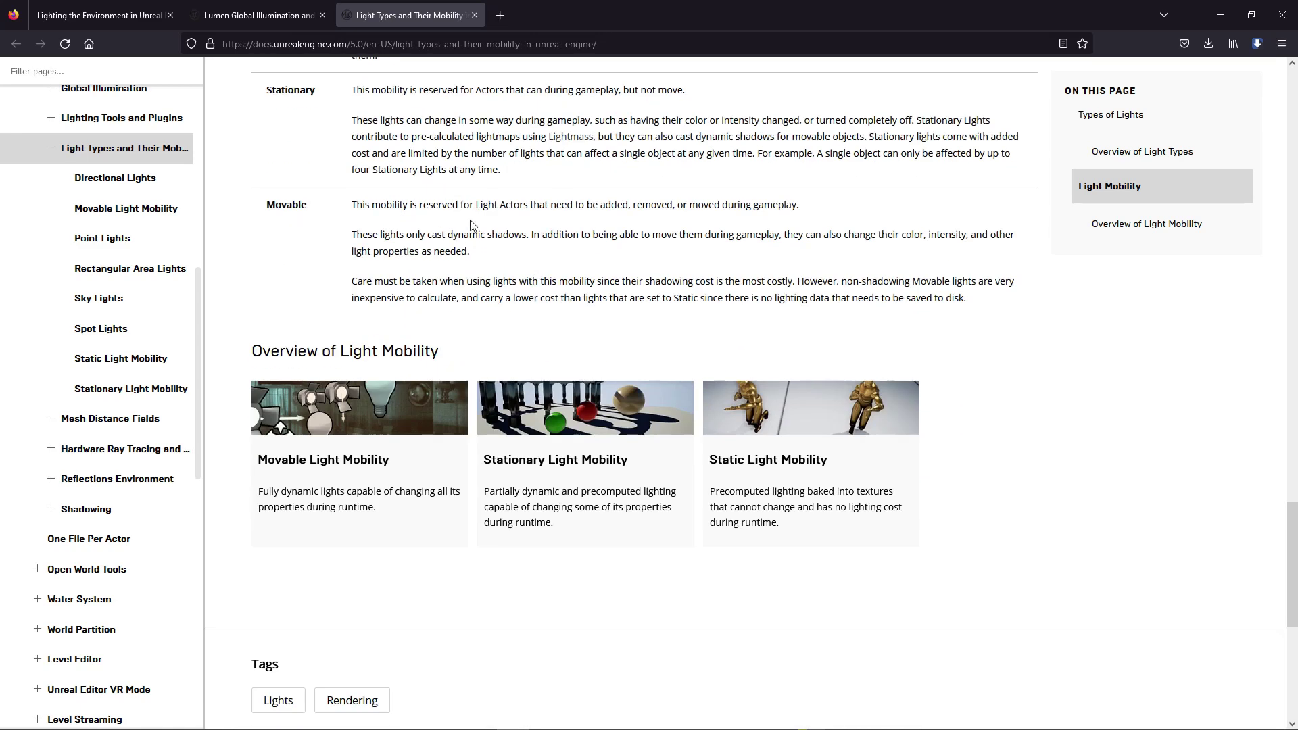
pyautogui.scroll(-3, 636, 228)
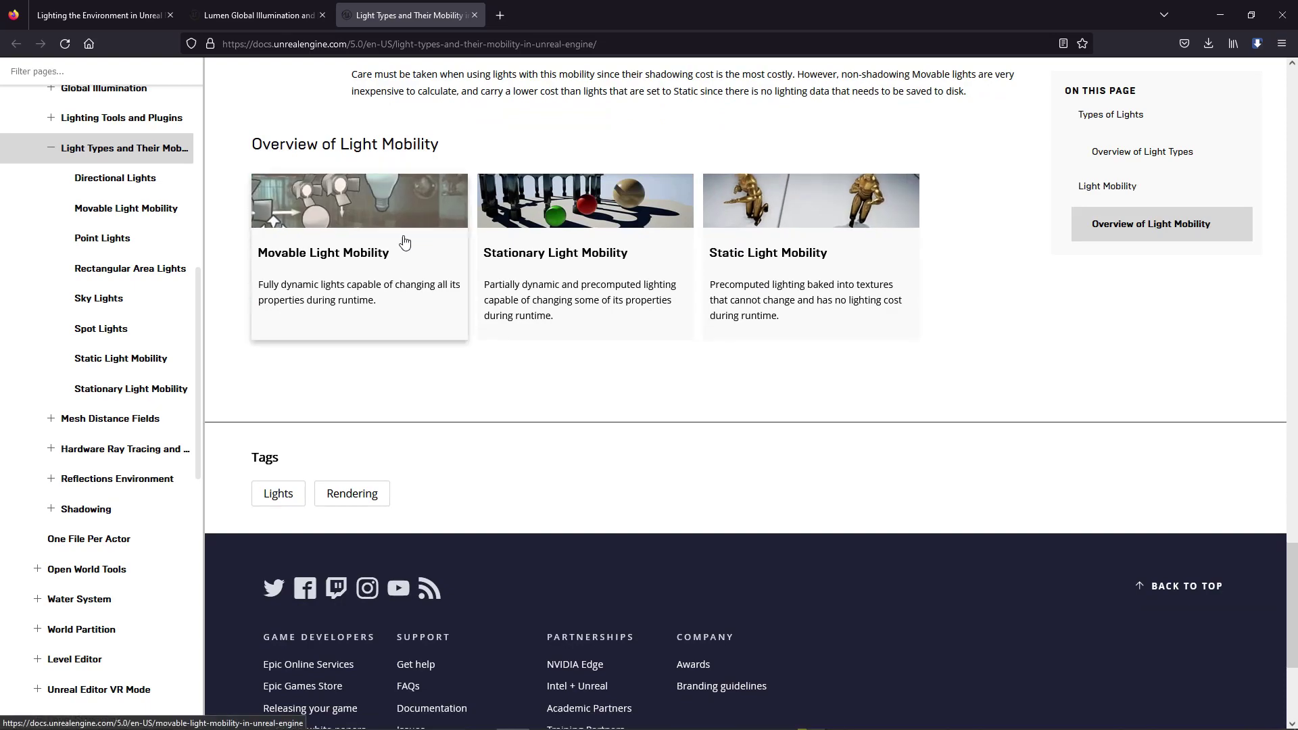
# - Open the Directional Lights page from the Overview of Light Types in a new browser tab and switch to it
pyautogui.scroll(4, 783, 290)
pyautogui.scroll(12, 783, 291)
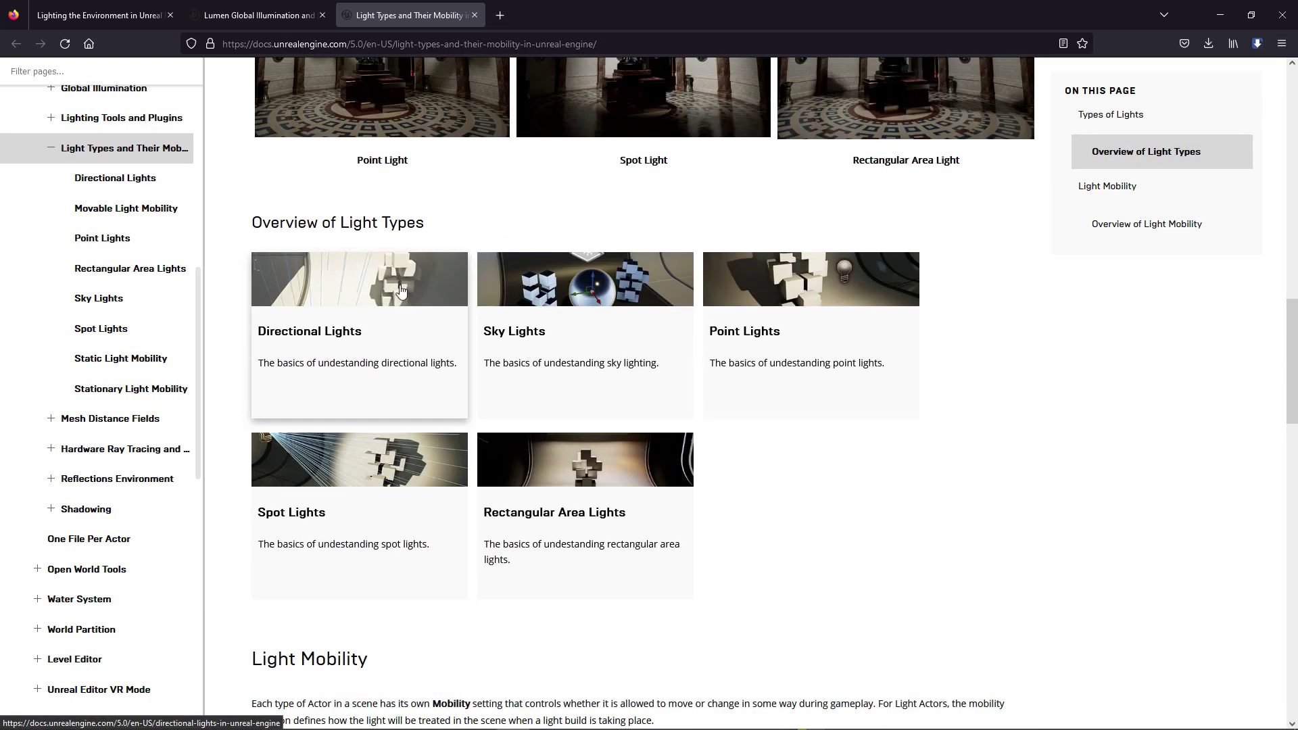
pyautogui.middleClick(351, 287)
pyautogui.click(549, 11)
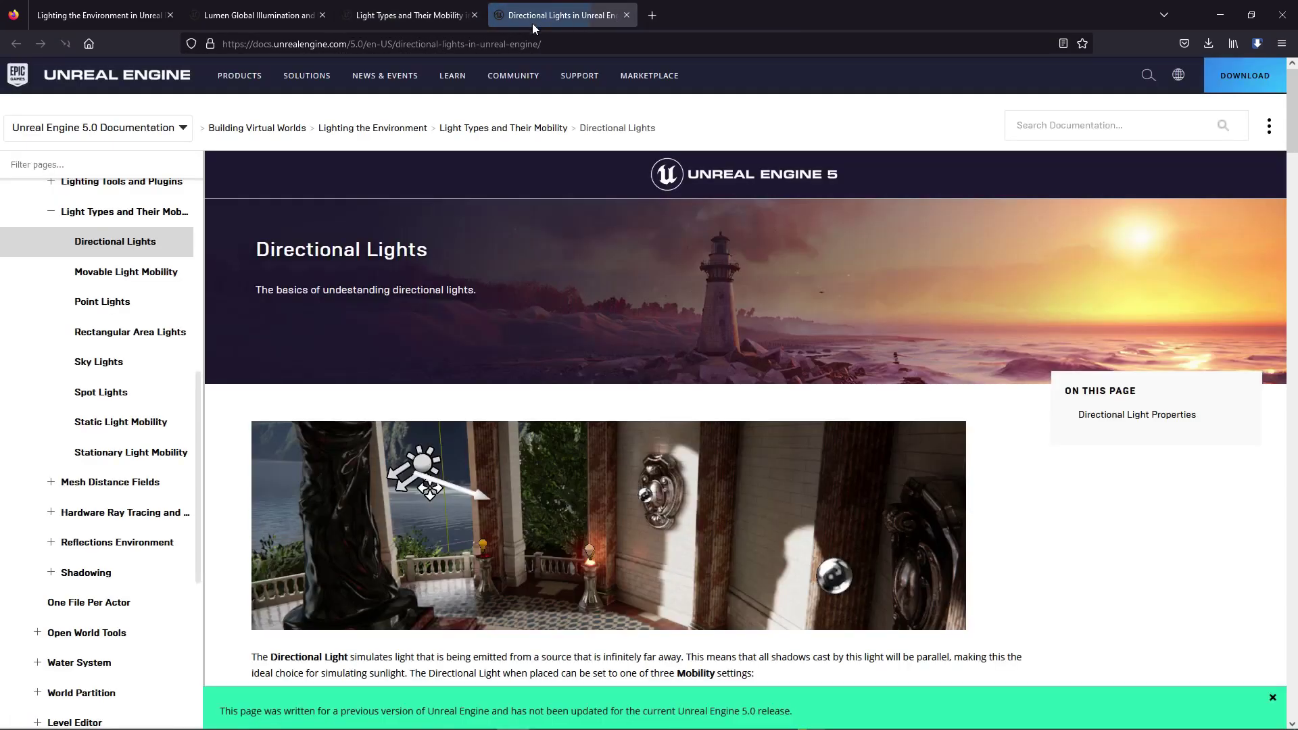
# - Read the introduction of the Directional Lights page, highlighting the word about simulating sunlight
pyautogui.moveTo(528, 75)
pyautogui.scroll(-3, 923, 379)
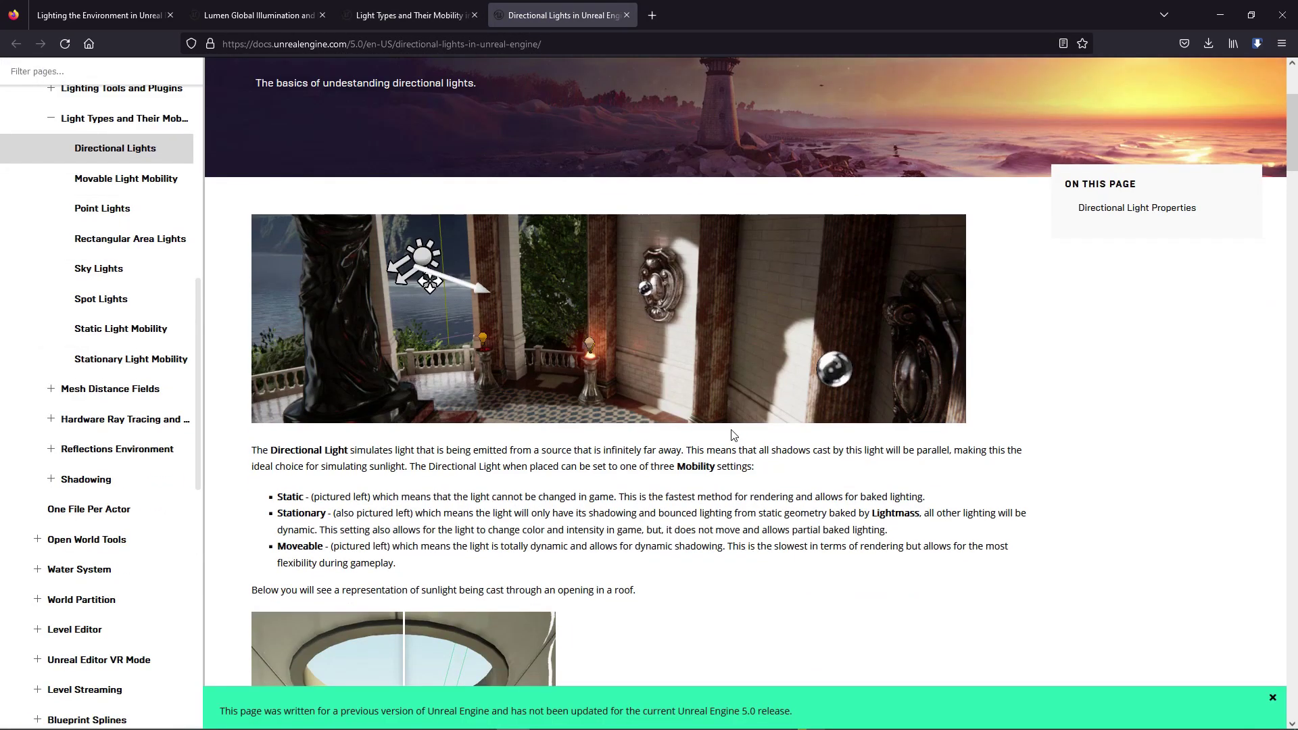
pyautogui.scroll(-1, 733, 434)
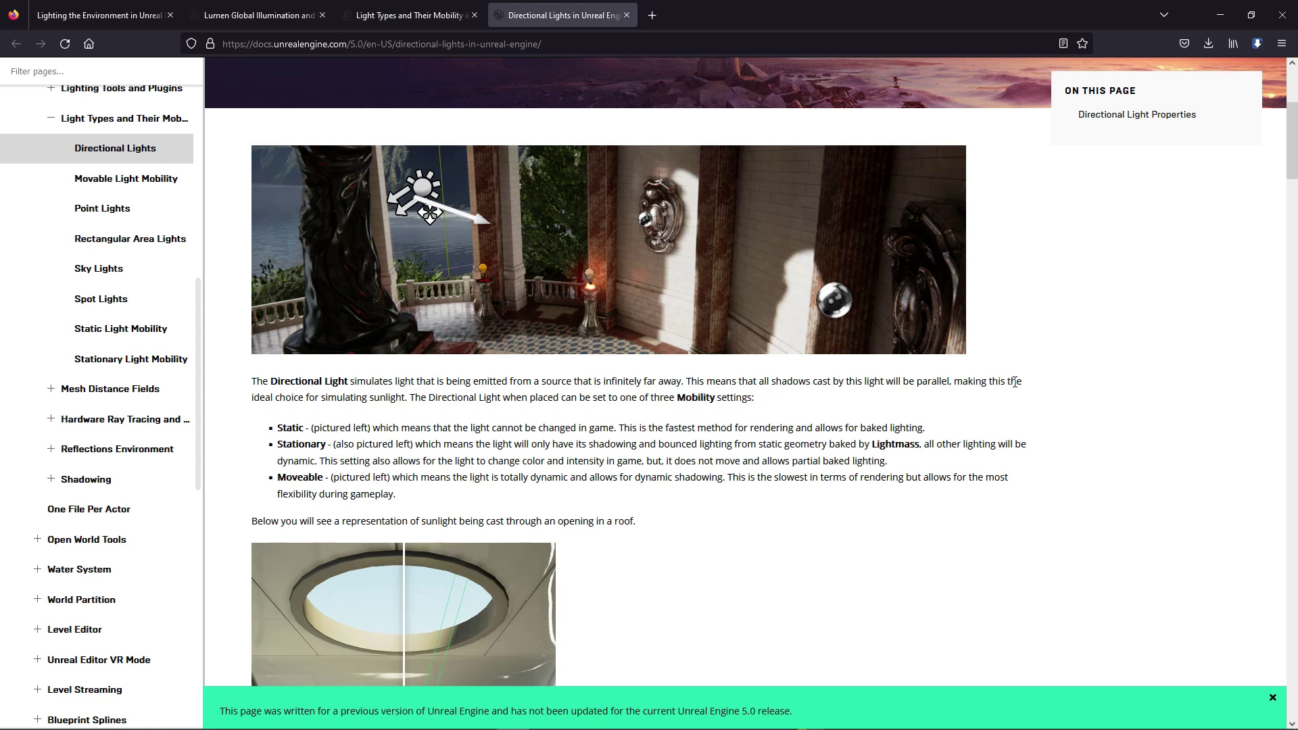
pyautogui.moveTo(369, 400); pyautogui.dragTo(404, 400)
pyautogui.scroll(-3, 719, 403)
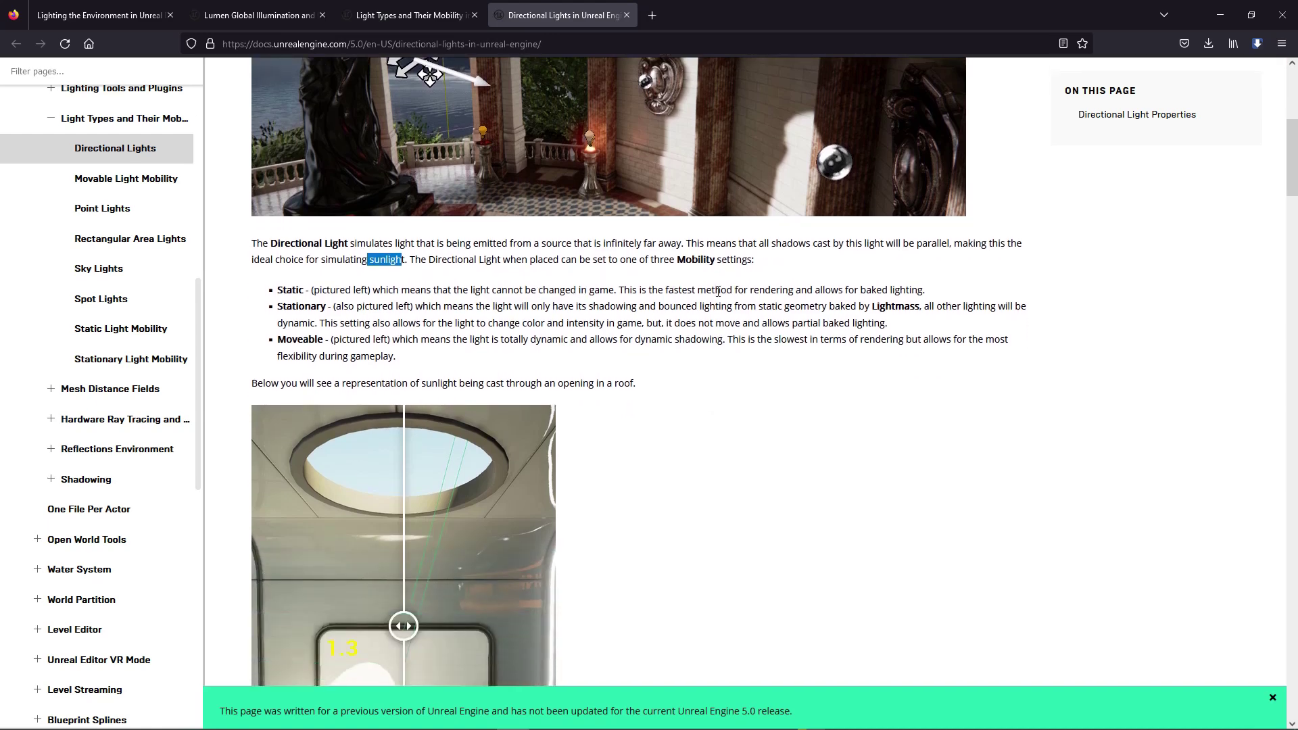
# - Read the Static, Stationary and Moveable descriptions for directional lights, highlighting the text of each setting in turn
pyautogui.moveTo(453, 290); pyautogui.dragTo(771, 299)
pyautogui.moveTo(354, 306); pyautogui.dragTo(926, 311)
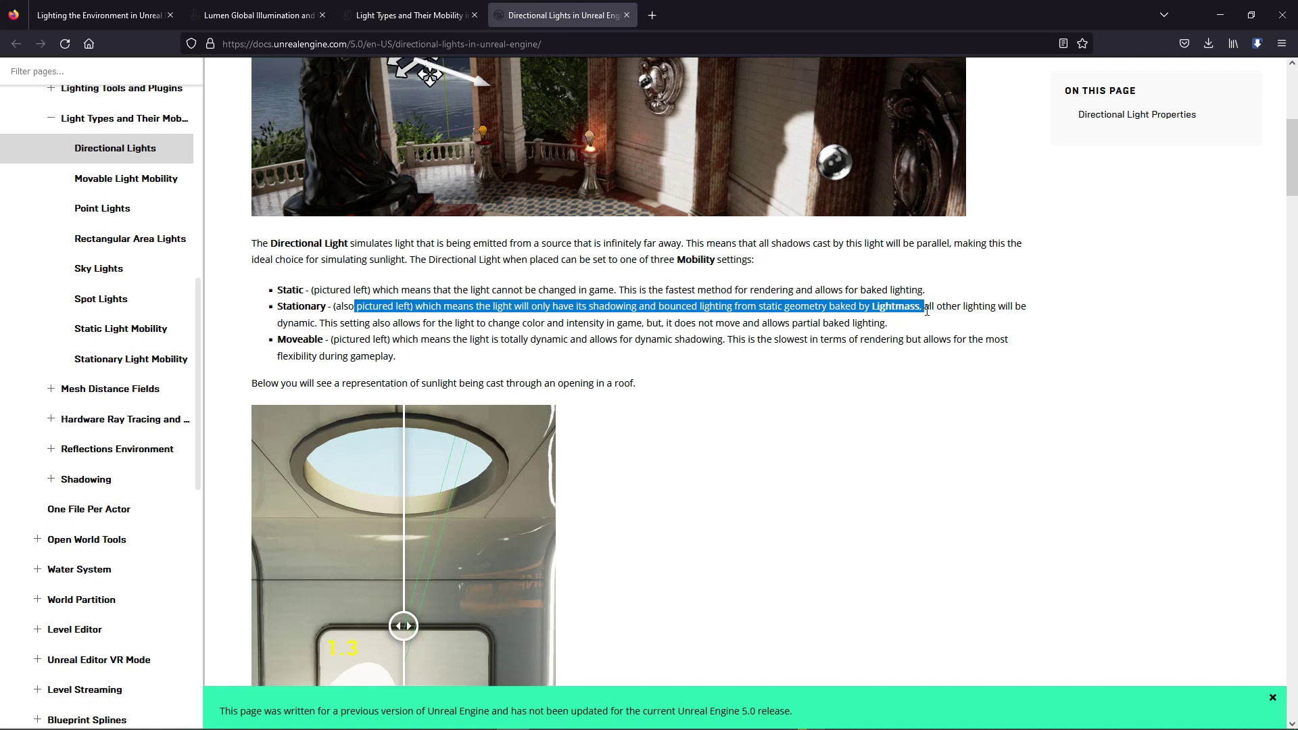
pyautogui.click(390, 341)
pyautogui.moveTo(405, 338); pyautogui.dragTo(826, 372)
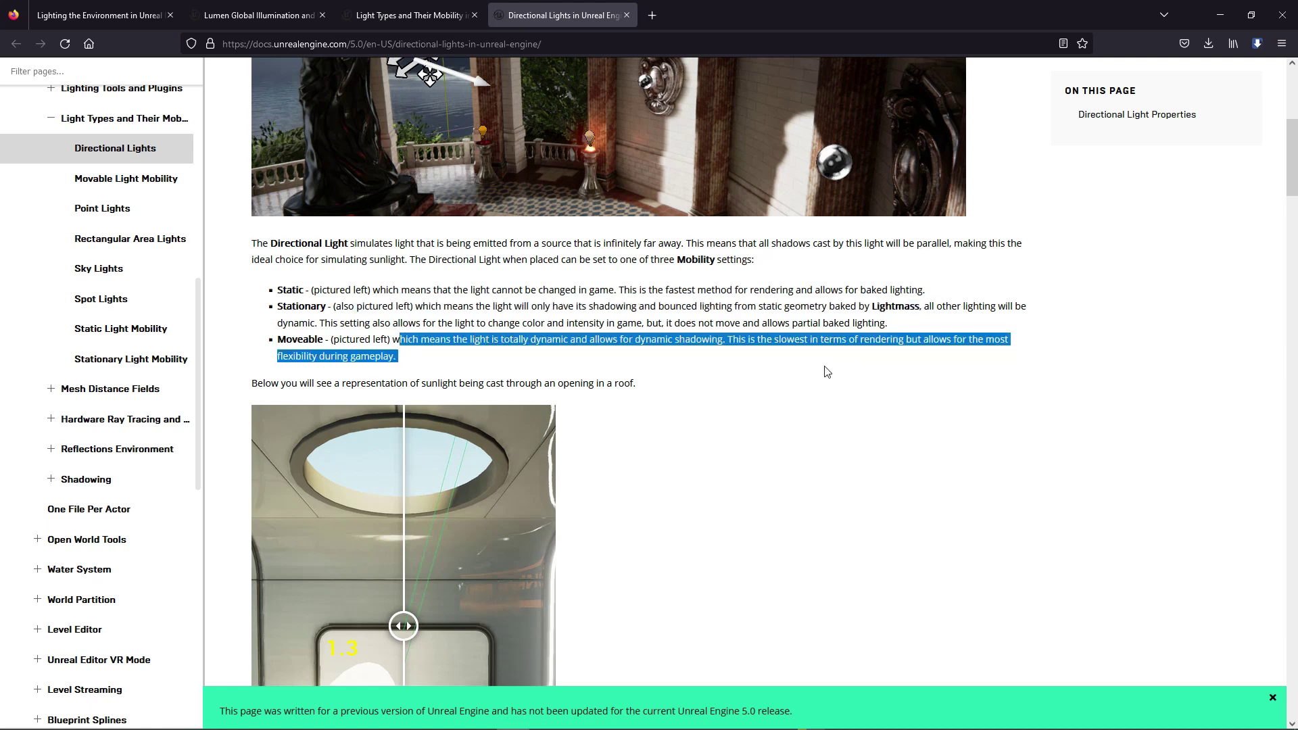
pyautogui.click(826, 372)
# - Compare the directional light image with its shadow frustum version using the divider, and examine the Directional Light Properties tables
pyautogui.scroll(-5, 767, 415)
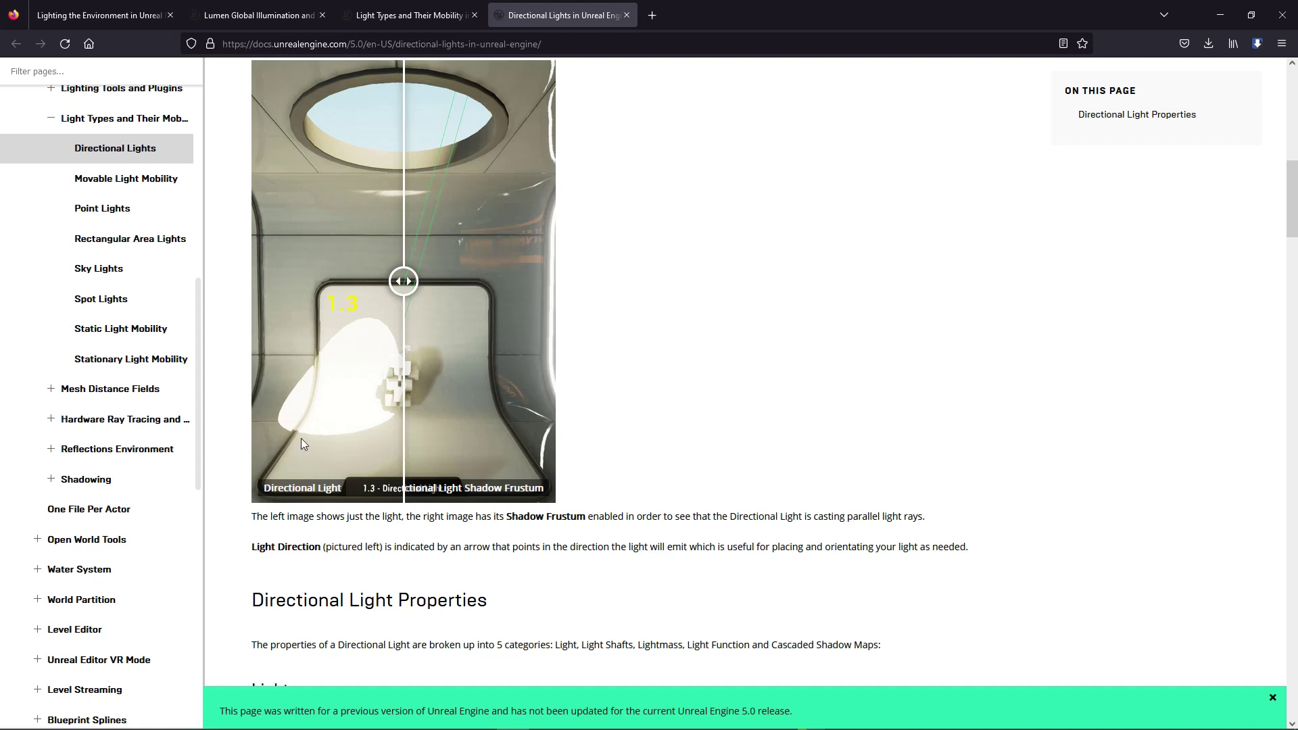
pyautogui.moveTo(429, 300); pyautogui.dragTo(417, 331)
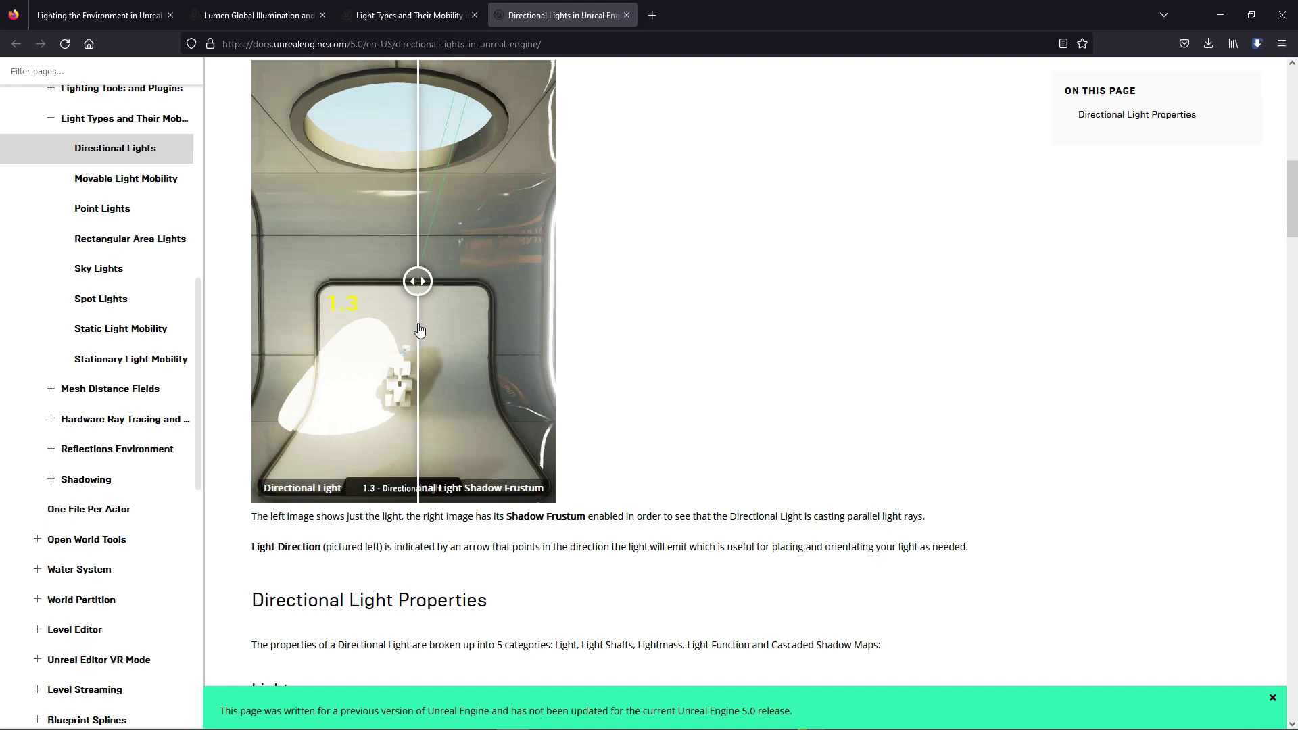
pyautogui.scroll(-3, 524, 383)
pyautogui.scroll(-2, 523, 382)
pyautogui.scroll(-3, 558, 383)
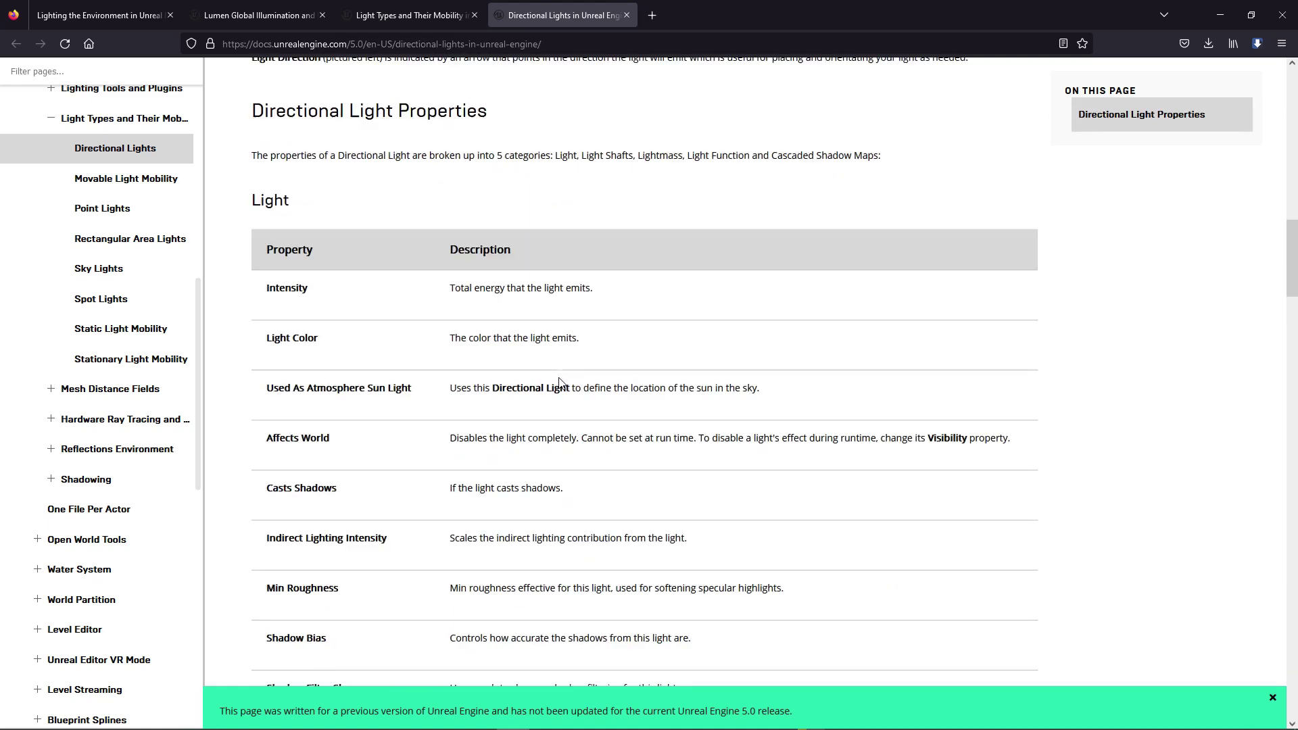
pyautogui.scroll(-3, 493, 324)
pyautogui.scroll(-10, 489, 318)
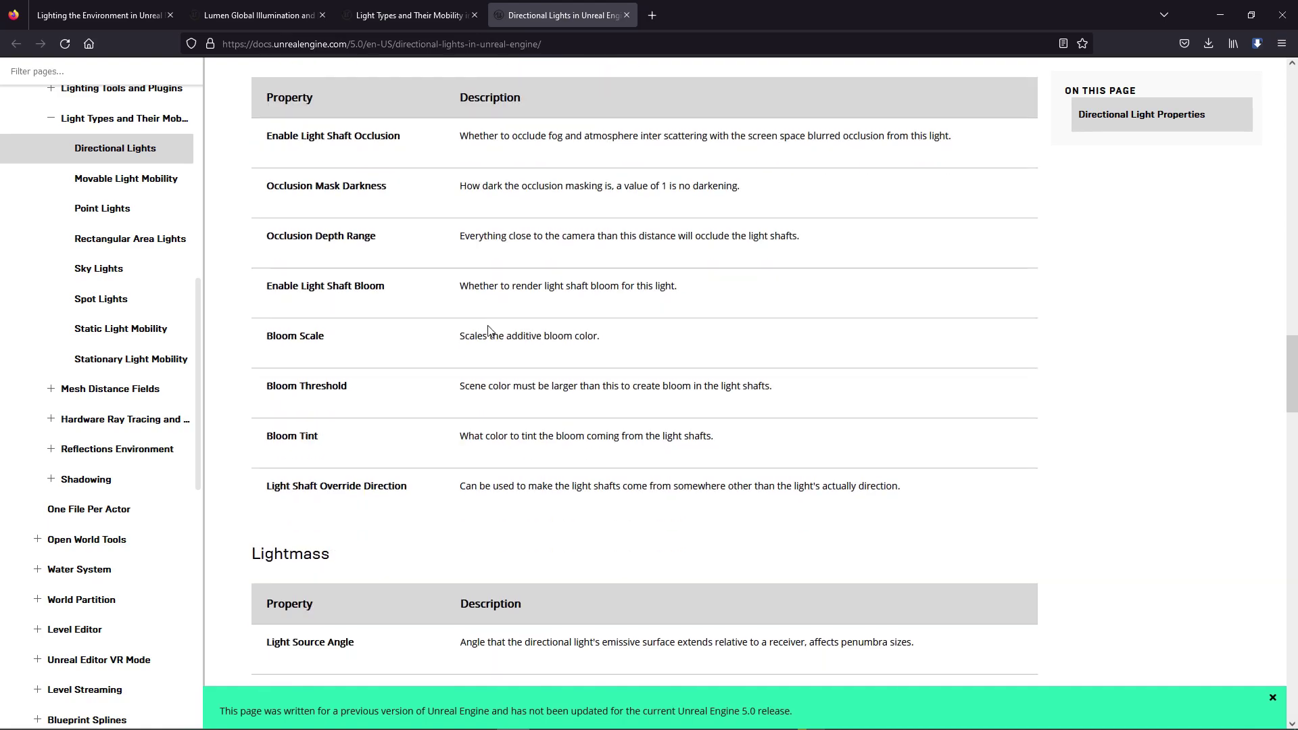
pyautogui.scroll(-9, 489, 330)
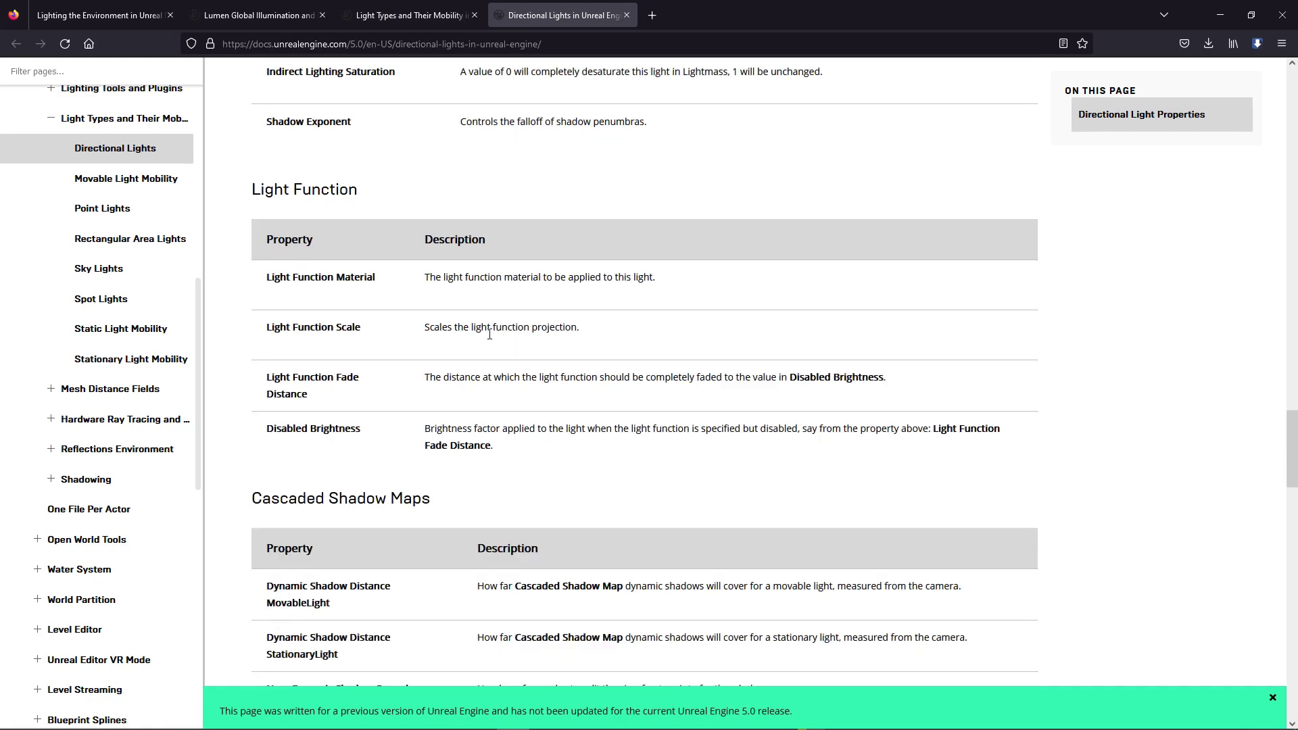
# - Skim the remaining directional light property tables to the end of the page and switch to the Unreal Editor
pyautogui.scroll(-13, 489, 334)
pyautogui.scroll(-13, 408, 355)
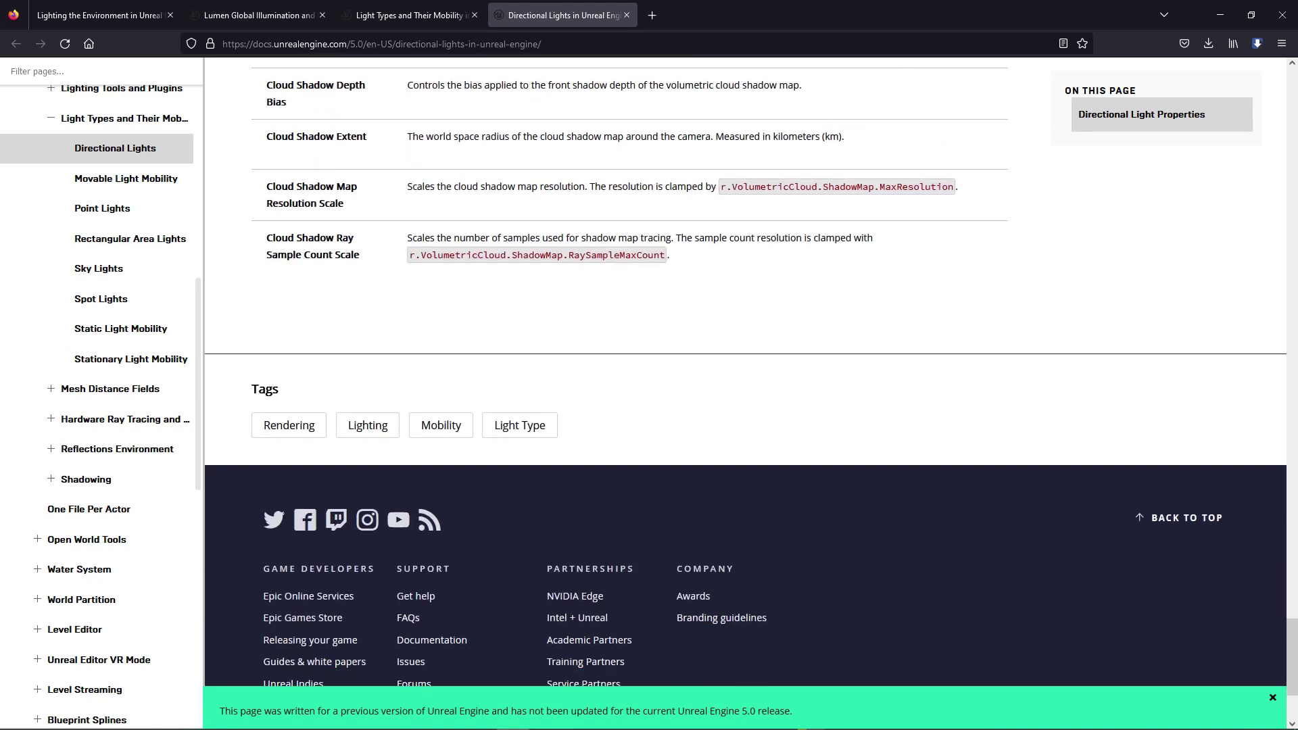
pyautogui.hotkey('alt', 'Tab')
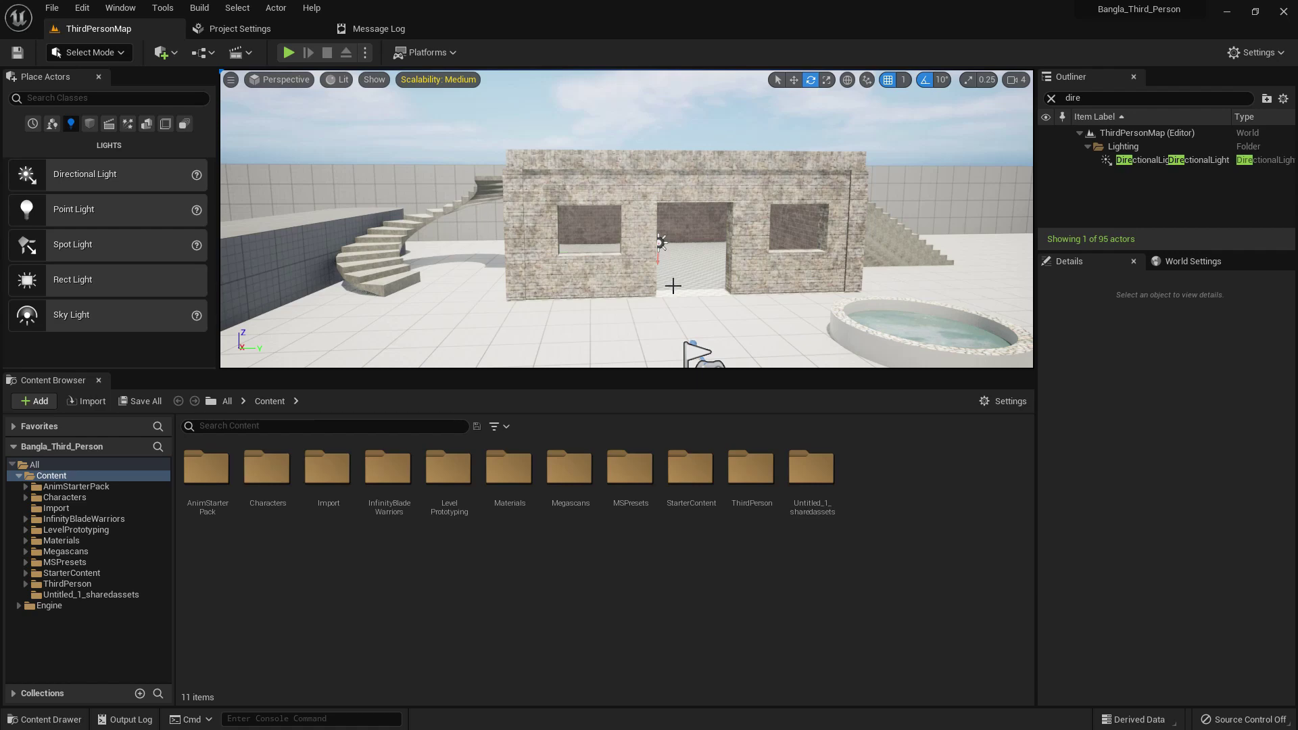
# - View the brick house and its surroundings from a raised angle in the maximized viewport, then restore the editor view
pyautogui.scroll(-2, 674, 285)
pyautogui.keyDown('alt'); pyautogui.moveTo(768, 270); pyautogui.dragTo(719, 310); pyautogui.keyUp('alt')
pyautogui.press('F11')
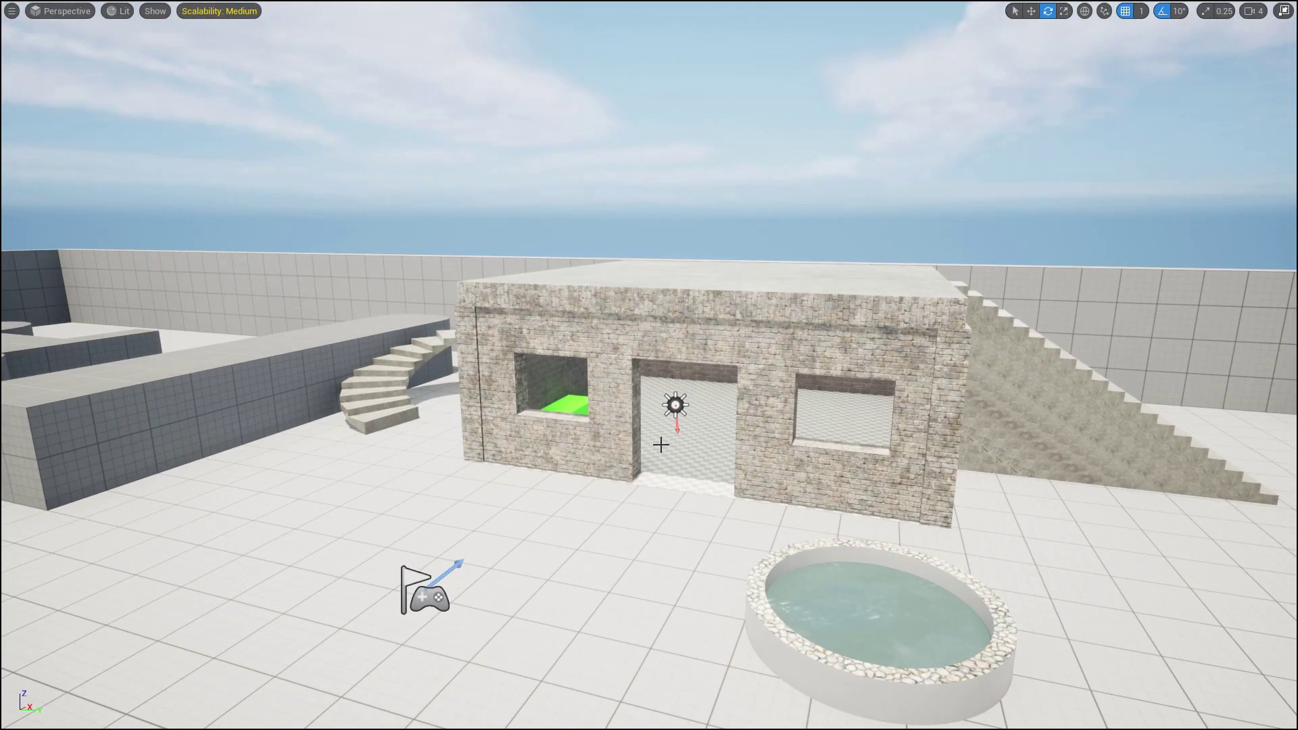
pyautogui.press('F11')
# - Open the Engine Rendering section of the Project Settings
pyautogui.click(82, 7)
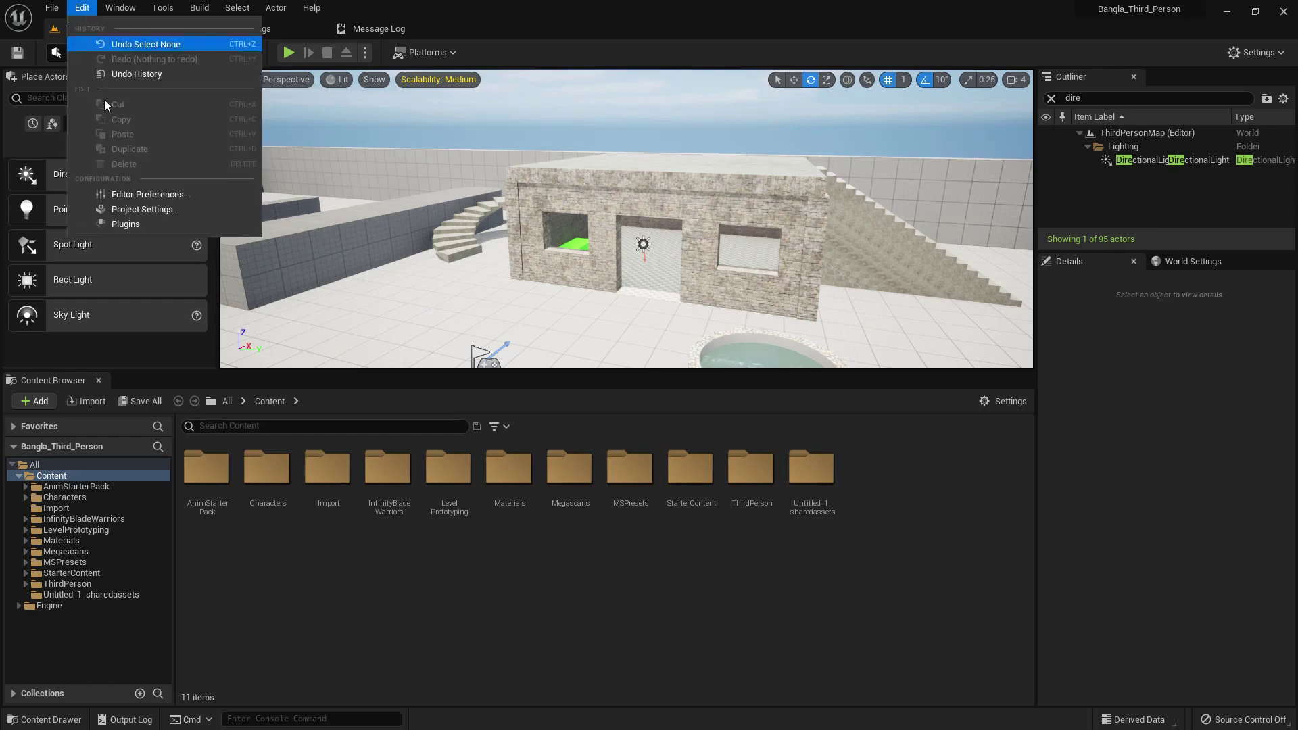
pyautogui.click(135, 208)
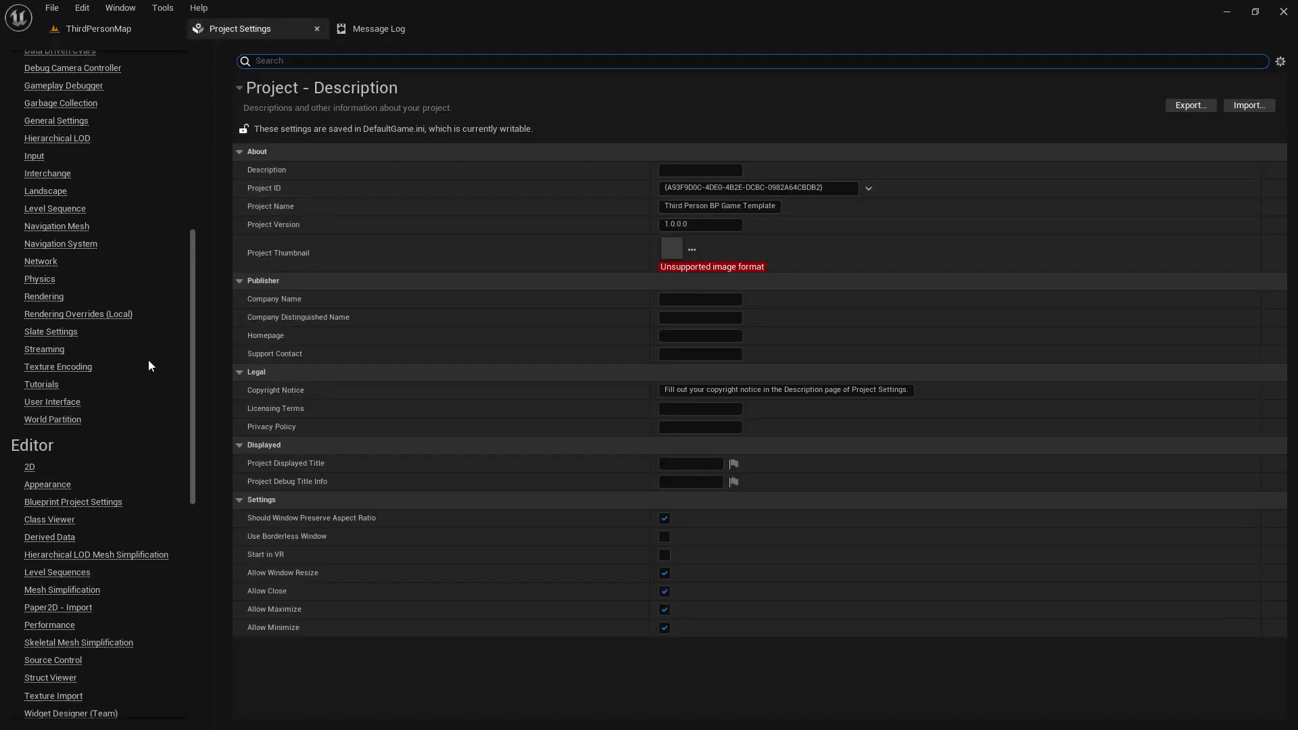
pyautogui.scroll(-20, 141, 363)
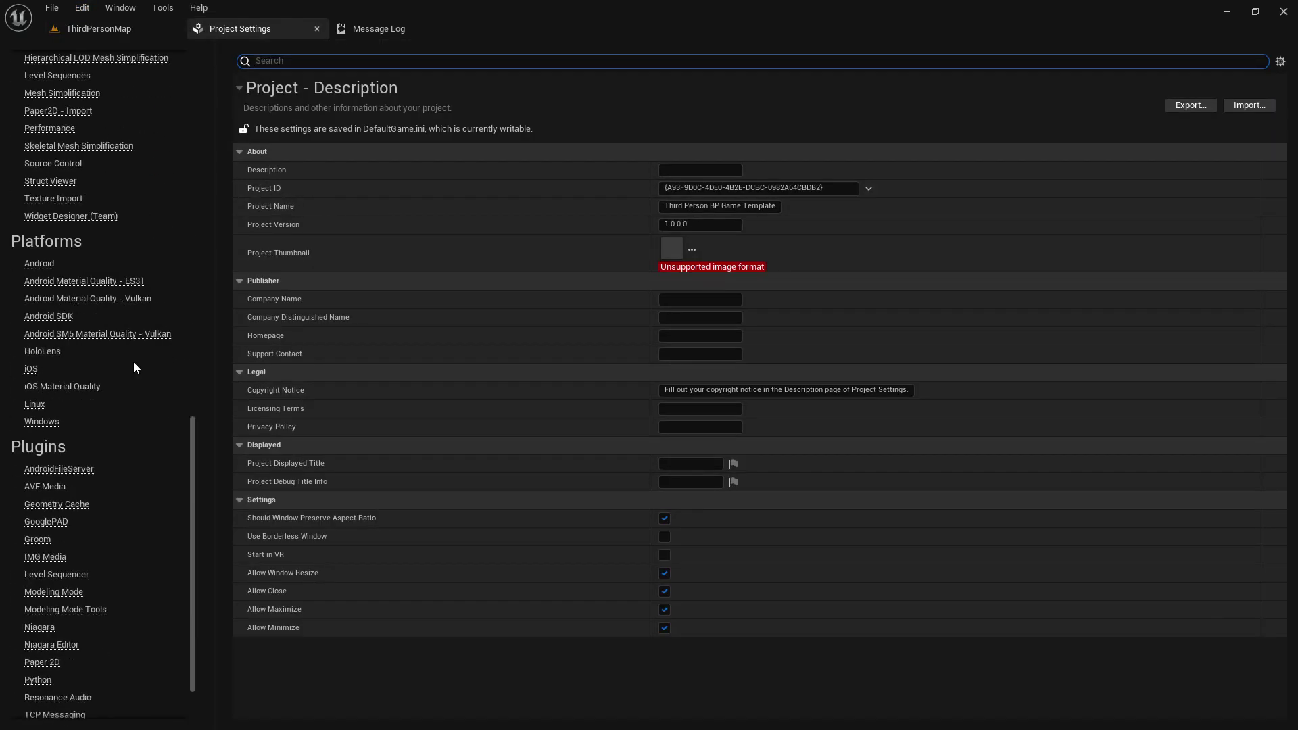
pyautogui.scroll(-2, 134, 367)
pyautogui.scroll(5, 133, 362)
pyautogui.scroll(3, 129, 356)
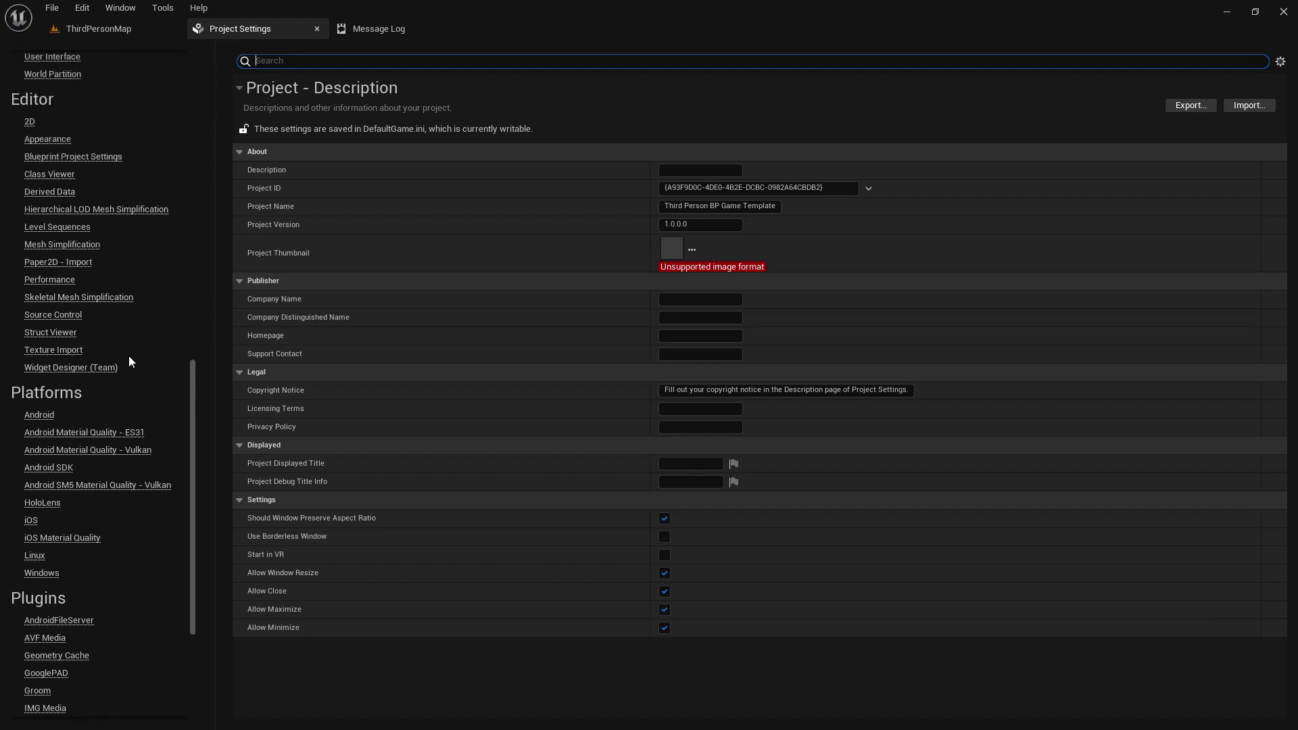
pyautogui.scroll(4, 128, 362)
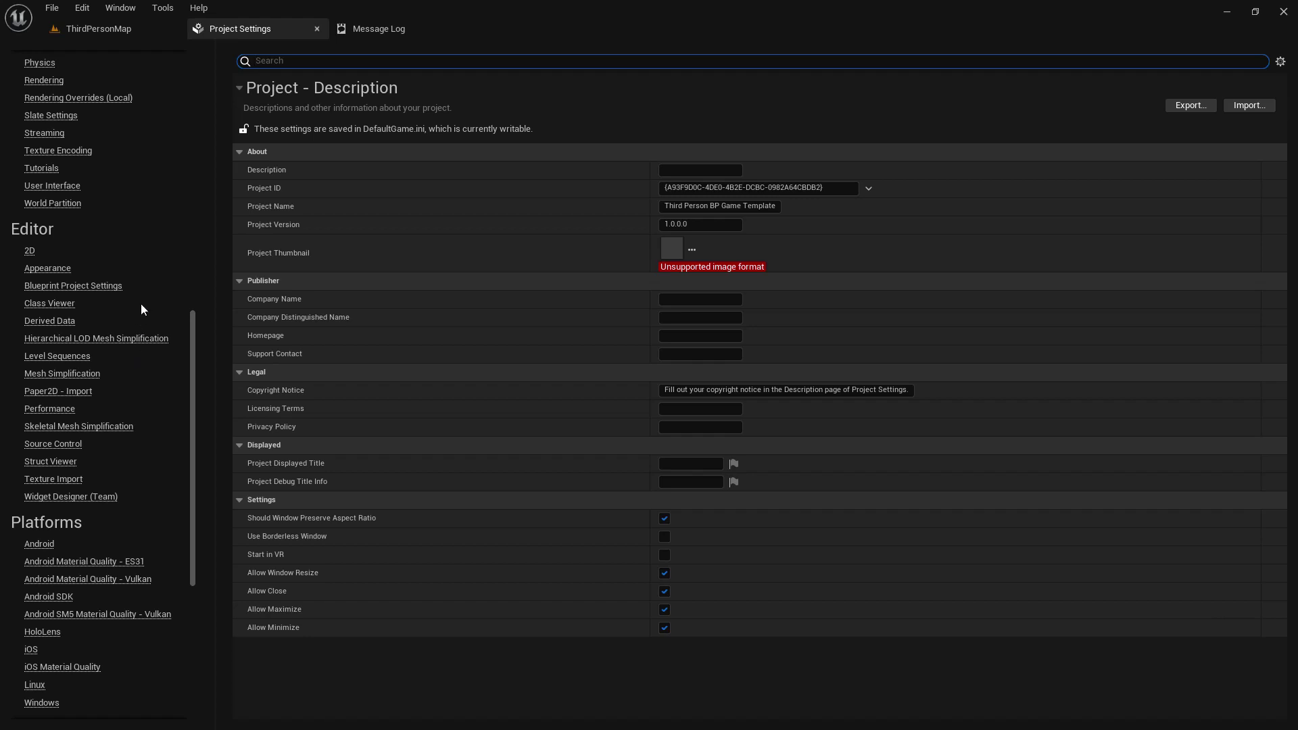
pyautogui.scroll(10, 142, 308)
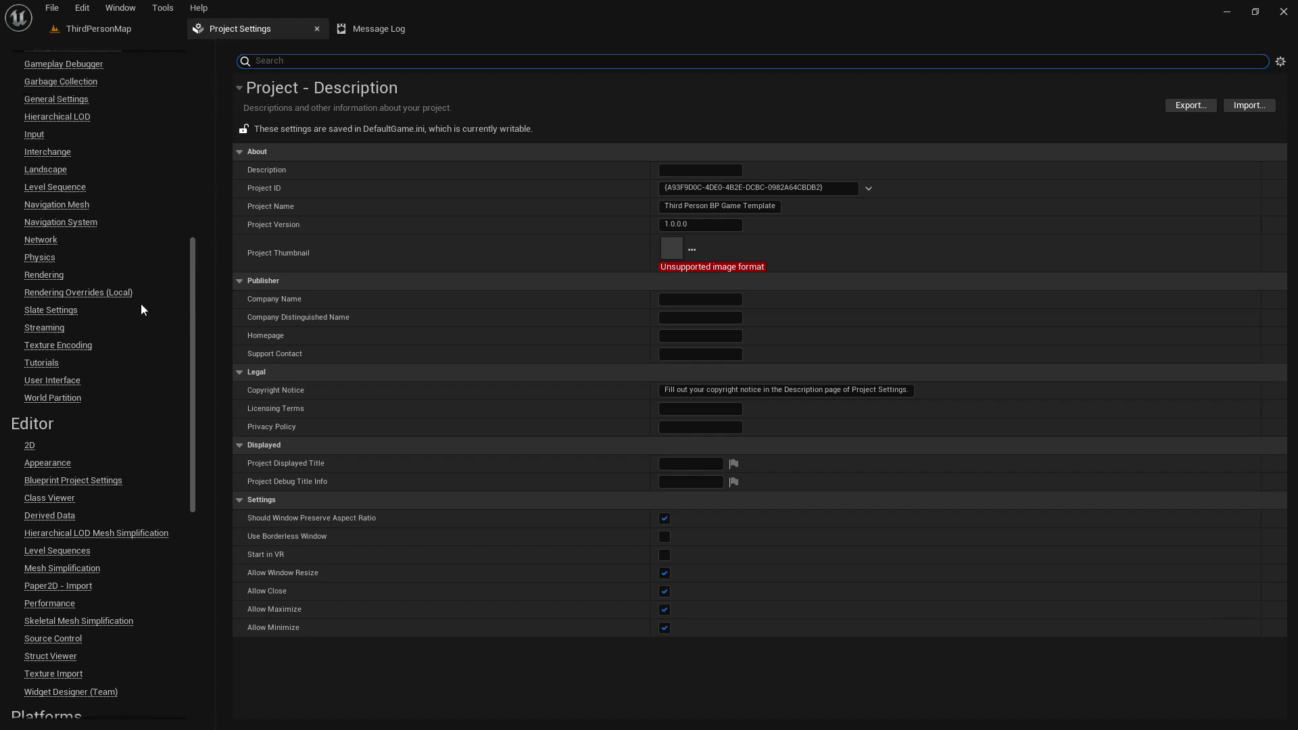
pyautogui.scroll(-1, 141, 305)
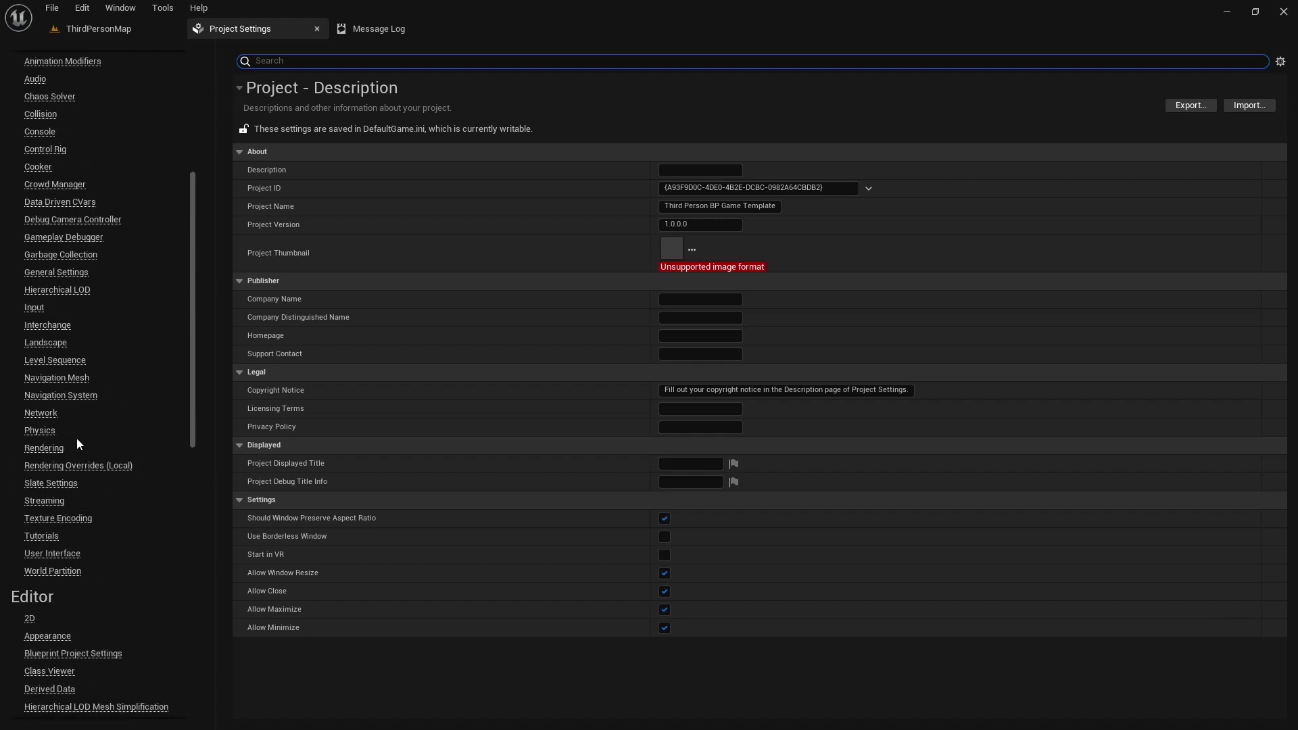
pyautogui.click(43, 447)
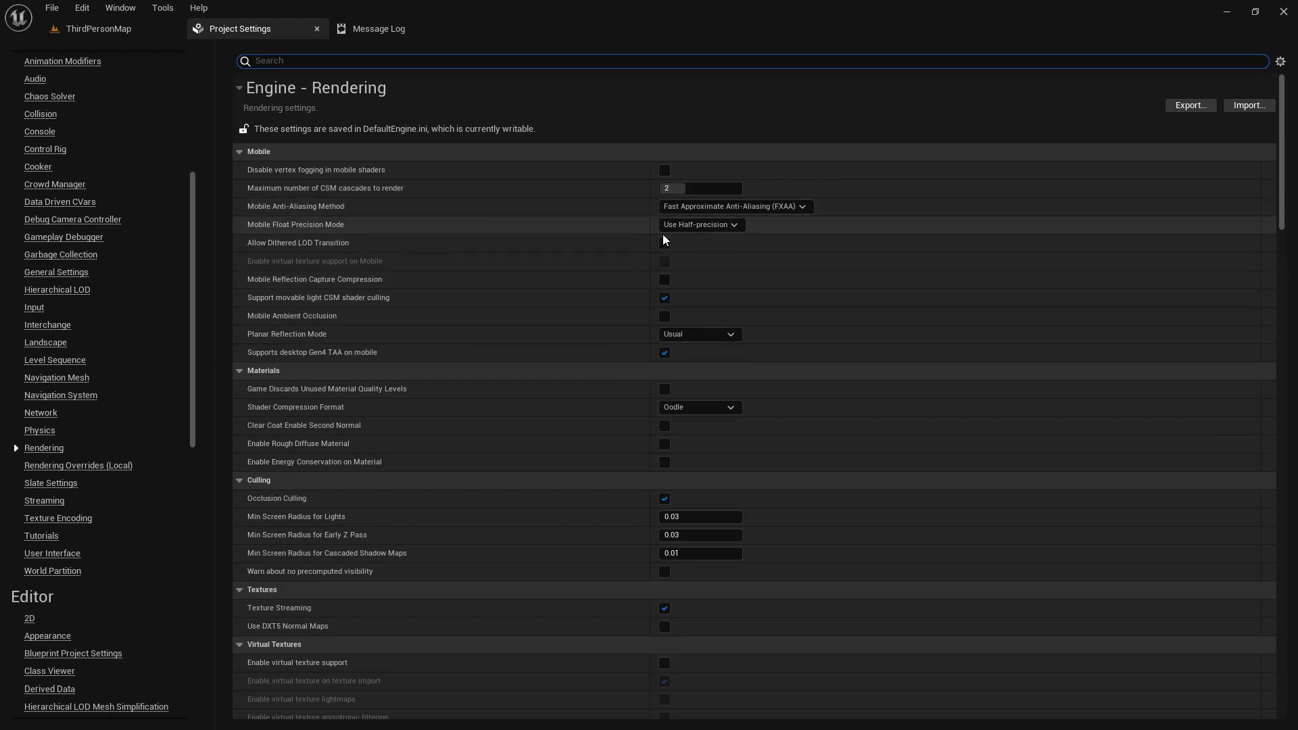
# - Choose Lumen as the Dynamic Global Illumination Method and check the options of the Reflection Method
pyautogui.scroll(-10, 729, 360)
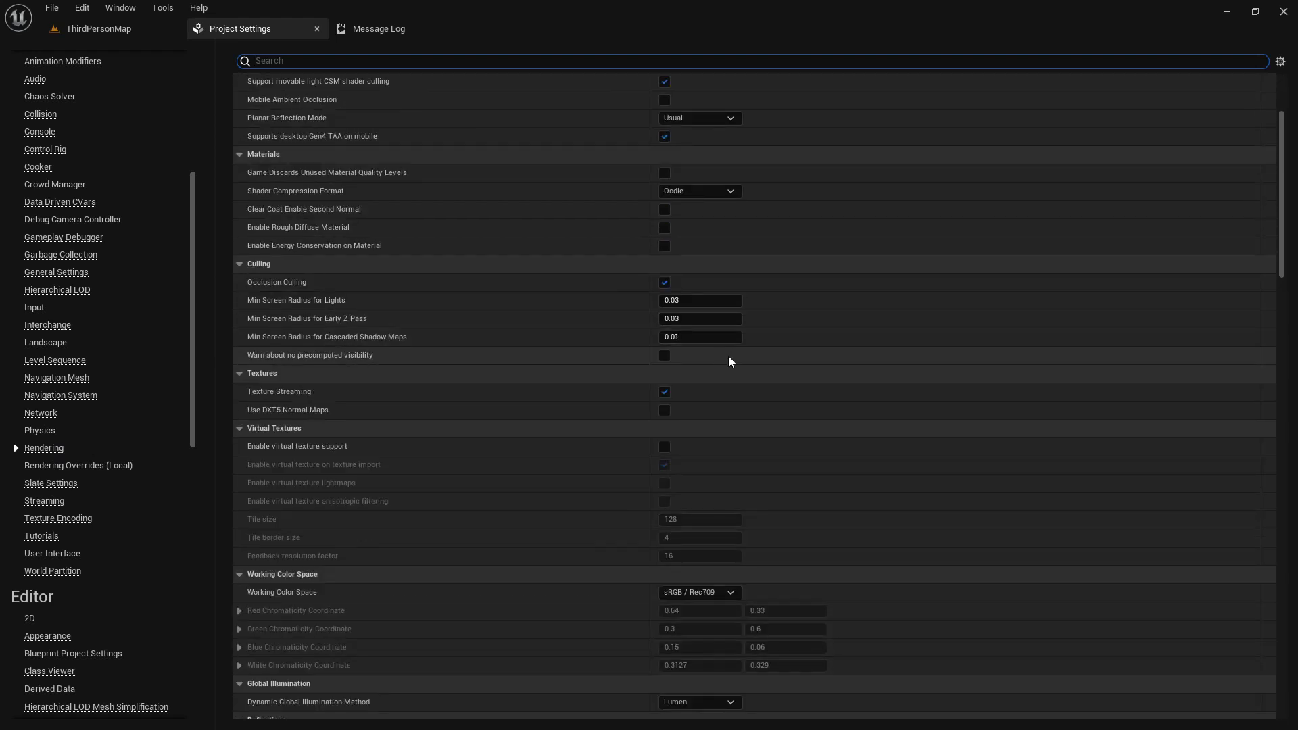
pyautogui.scroll(-2, 728, 360)
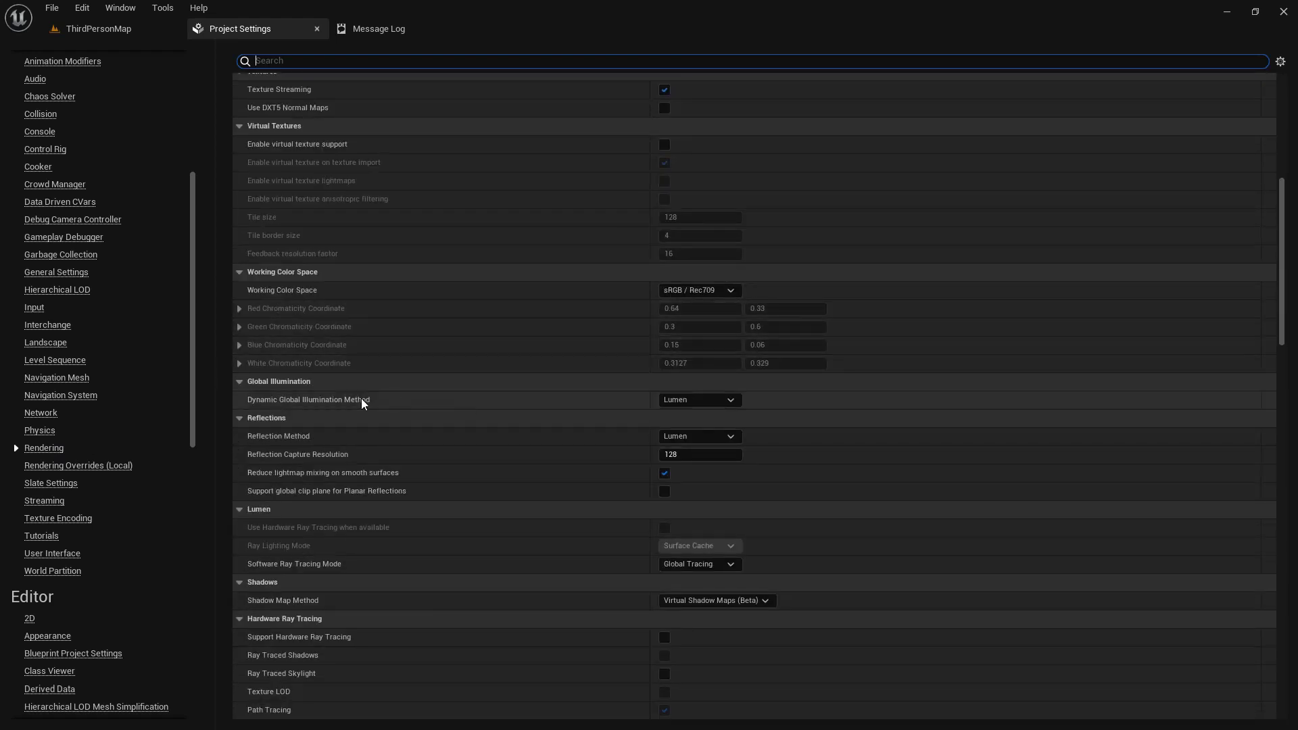
pyautogui.click(703, 400)
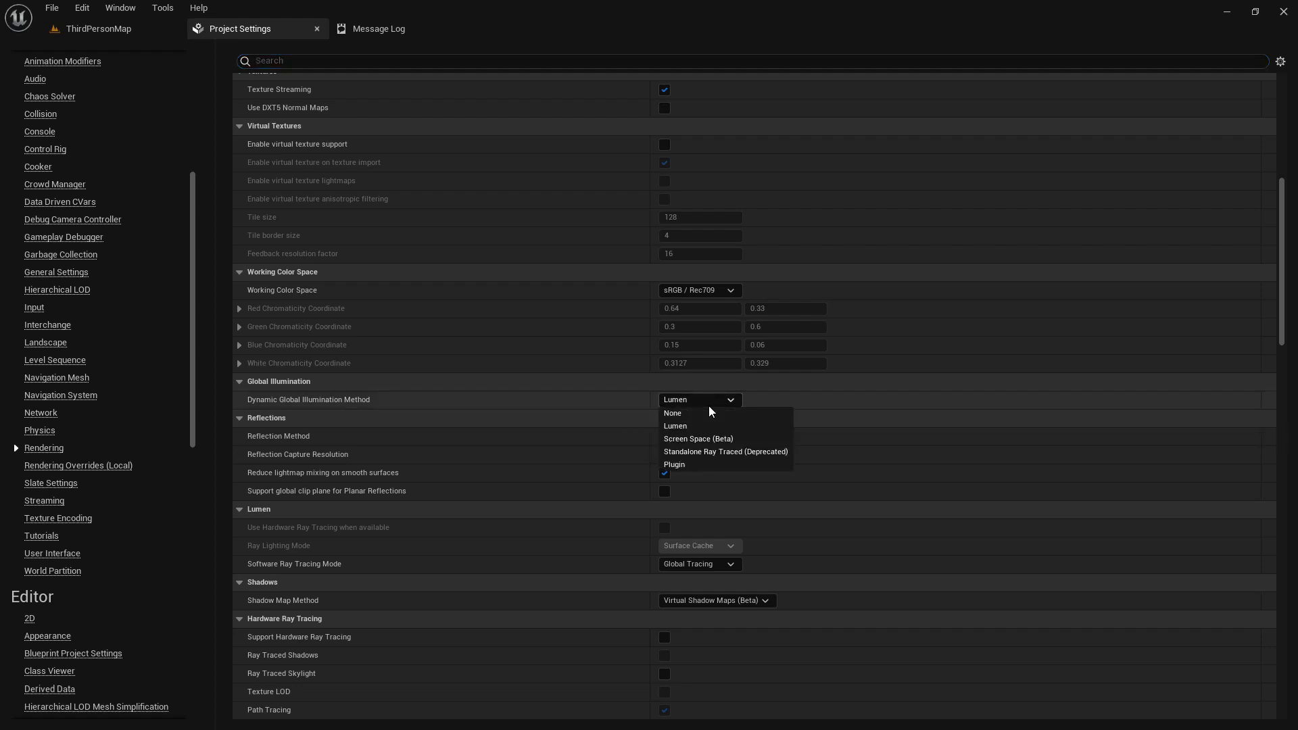
pyautogui.click(676, 426)
pyautogui.click(703, 436)
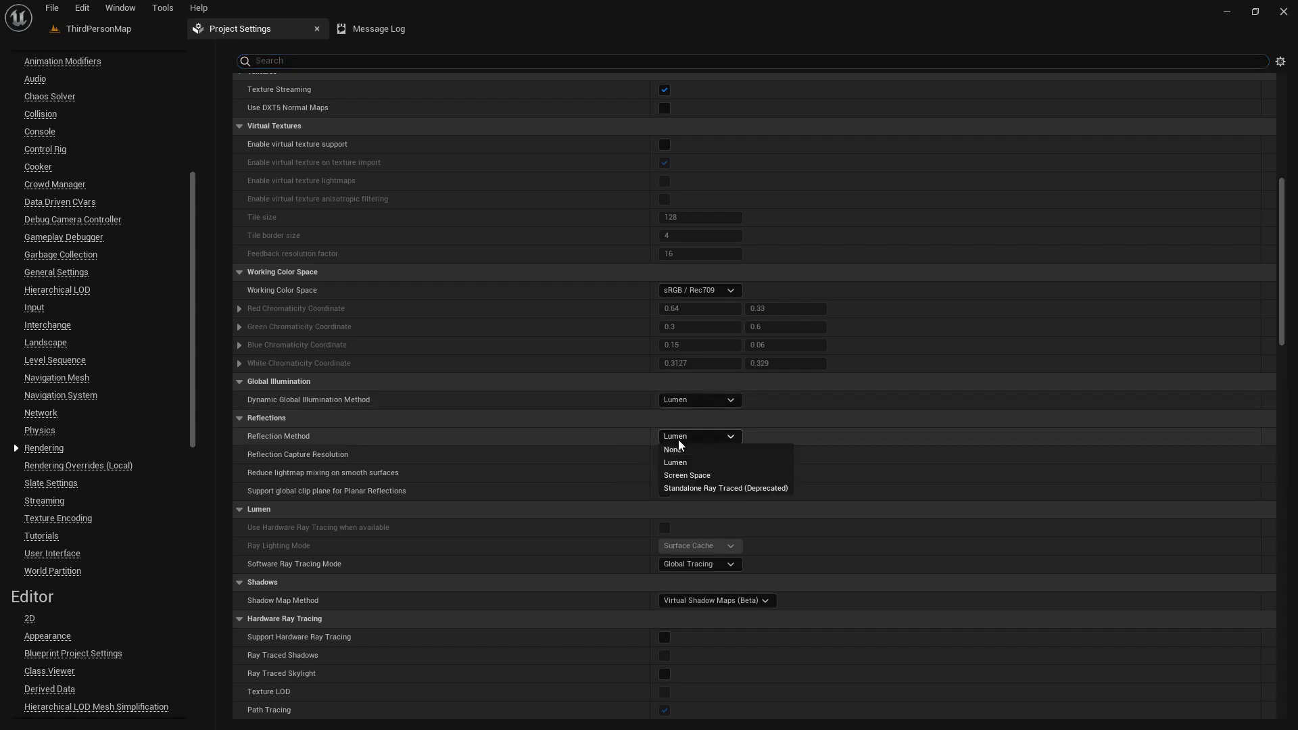
pyautogui.click(639, 488)
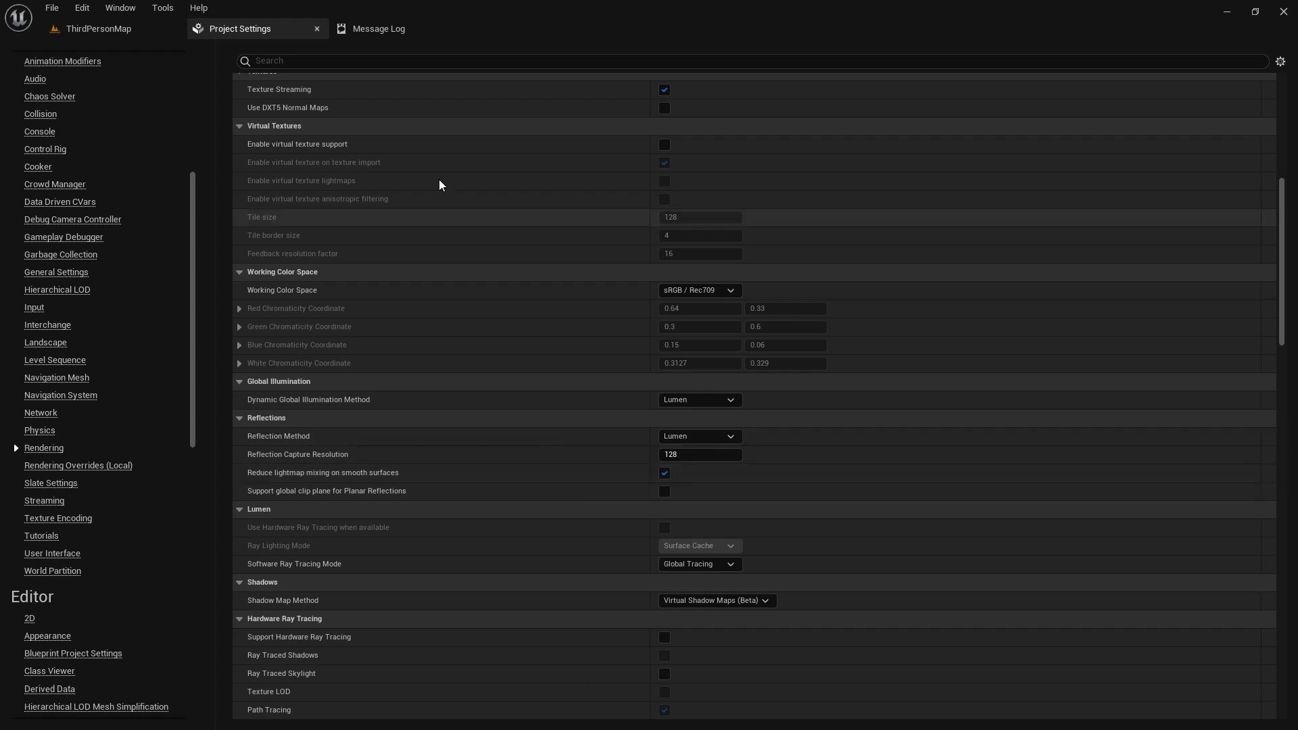
# - Return to the ThirdPersonMap level and clear the Outliner search to list all actors
pyautogui.click(106, 30)
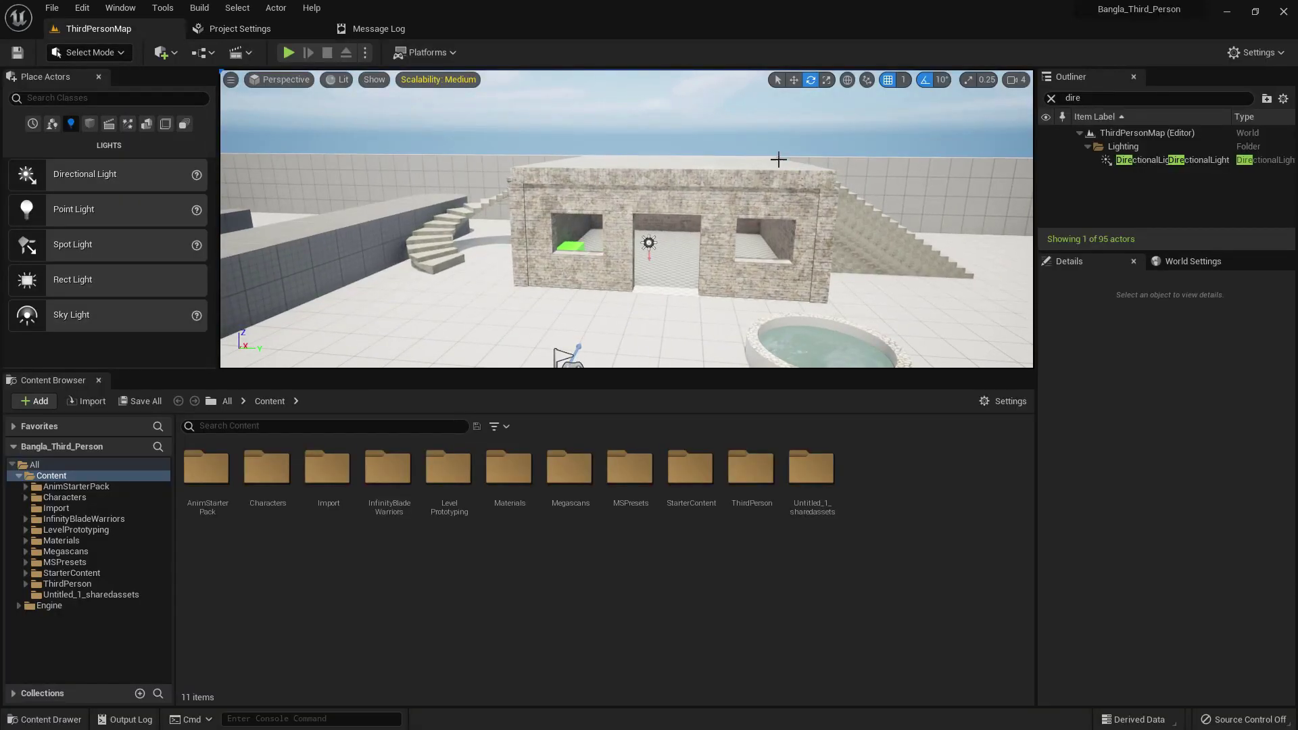
pyautogui.click(1047, 102)
pyautogui.click(1049, 100)
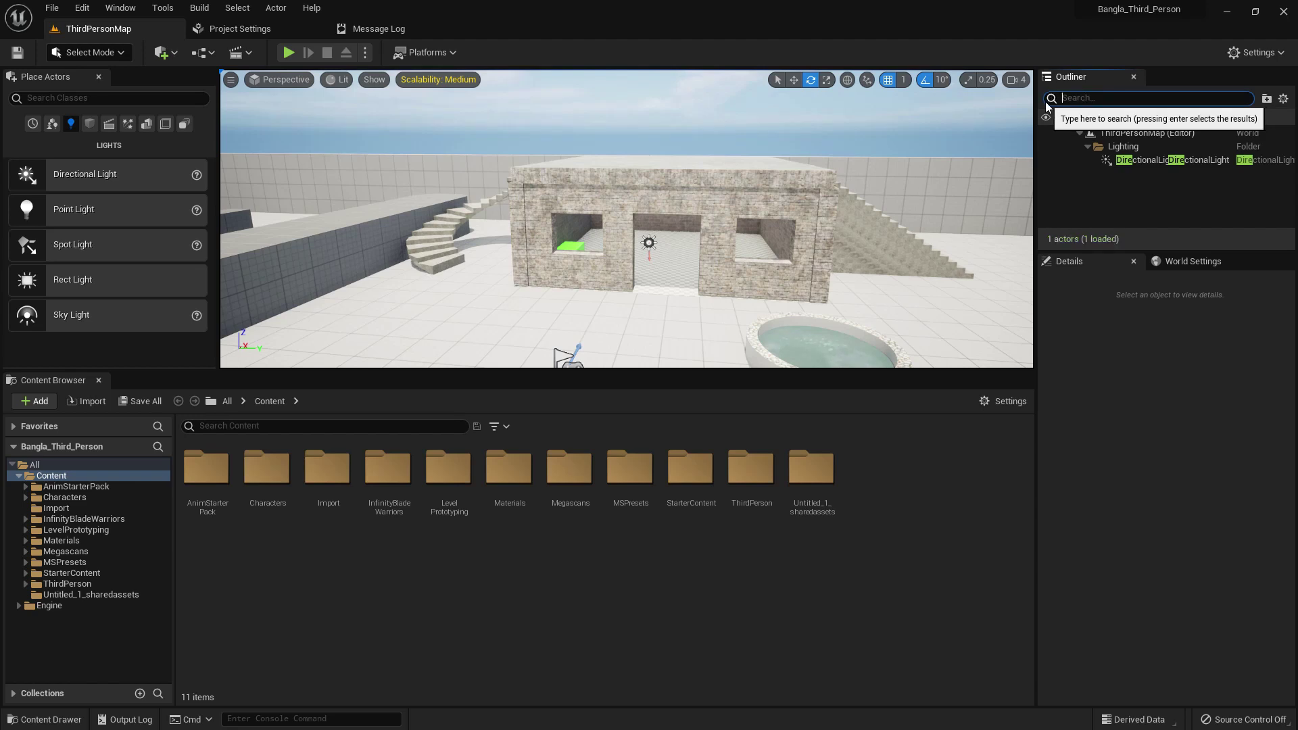
pyautogui.click(1084, 133)
pyautogui.scroll(-5, 1166, 185)
pyautogui.scroll(2, 1166, 184)
# - Inspect the DirectionalLight, ExponentialHeightFog, SkyAtmosphere and SkyLight actors in the Lighting folder by selecting them one after another
pyautogui.click(1164, 162)
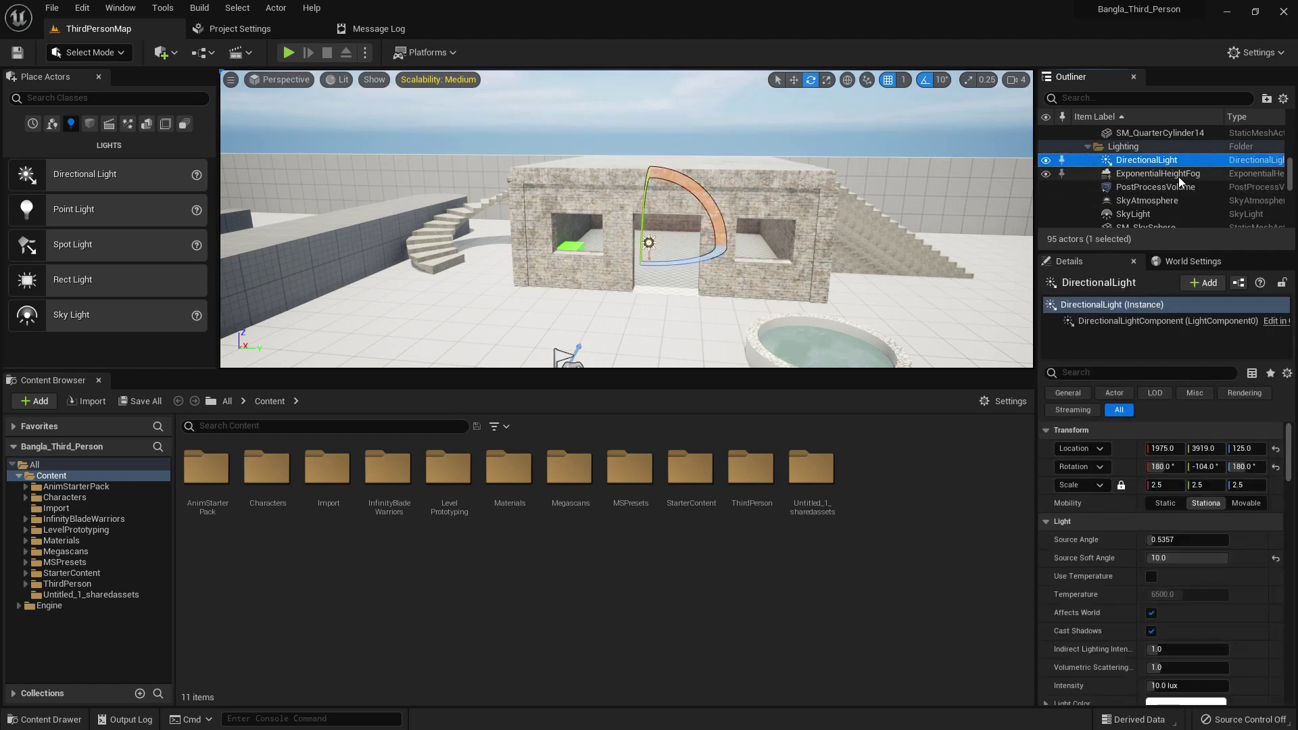
pyautogui.click(1178, 174)
pyautogui.scroll(-1, 1157, 191)
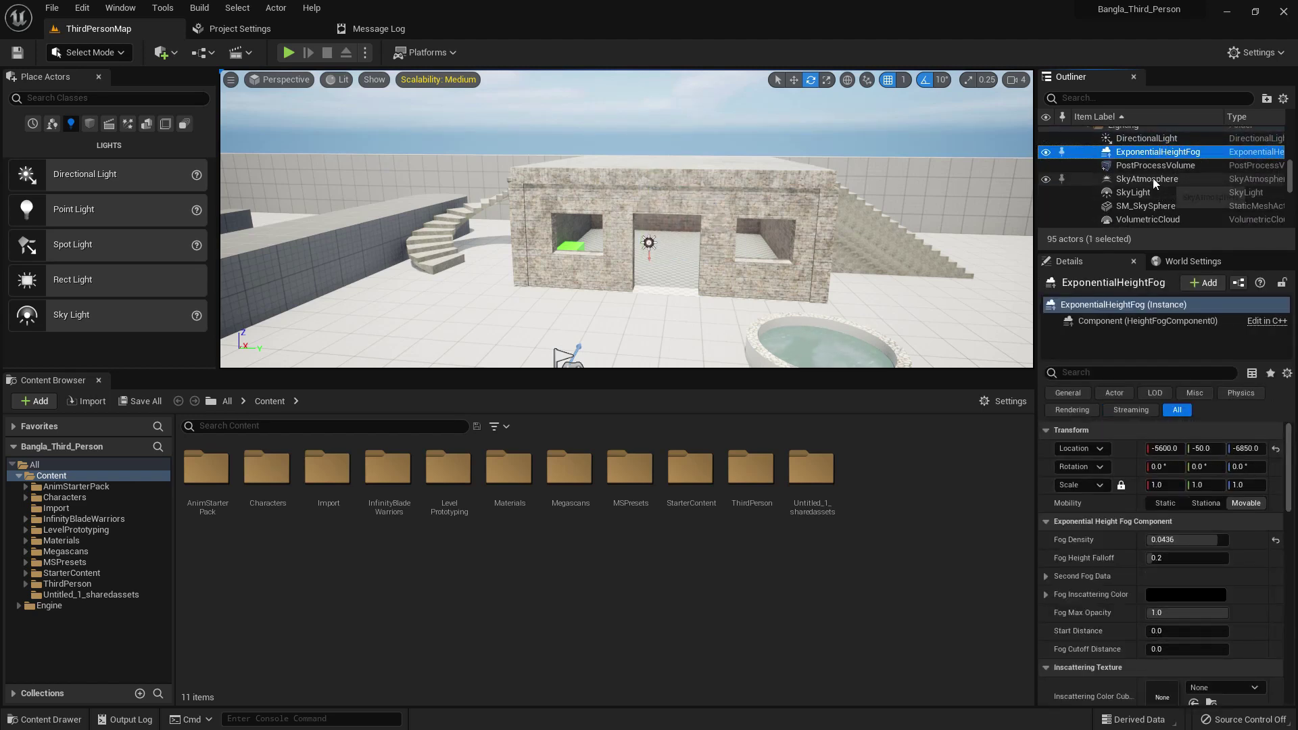
pyautogui.click(1154, 179)
pyautogui.click(1160, 193)
pyautogui.scroll(-1, 1169, 192)
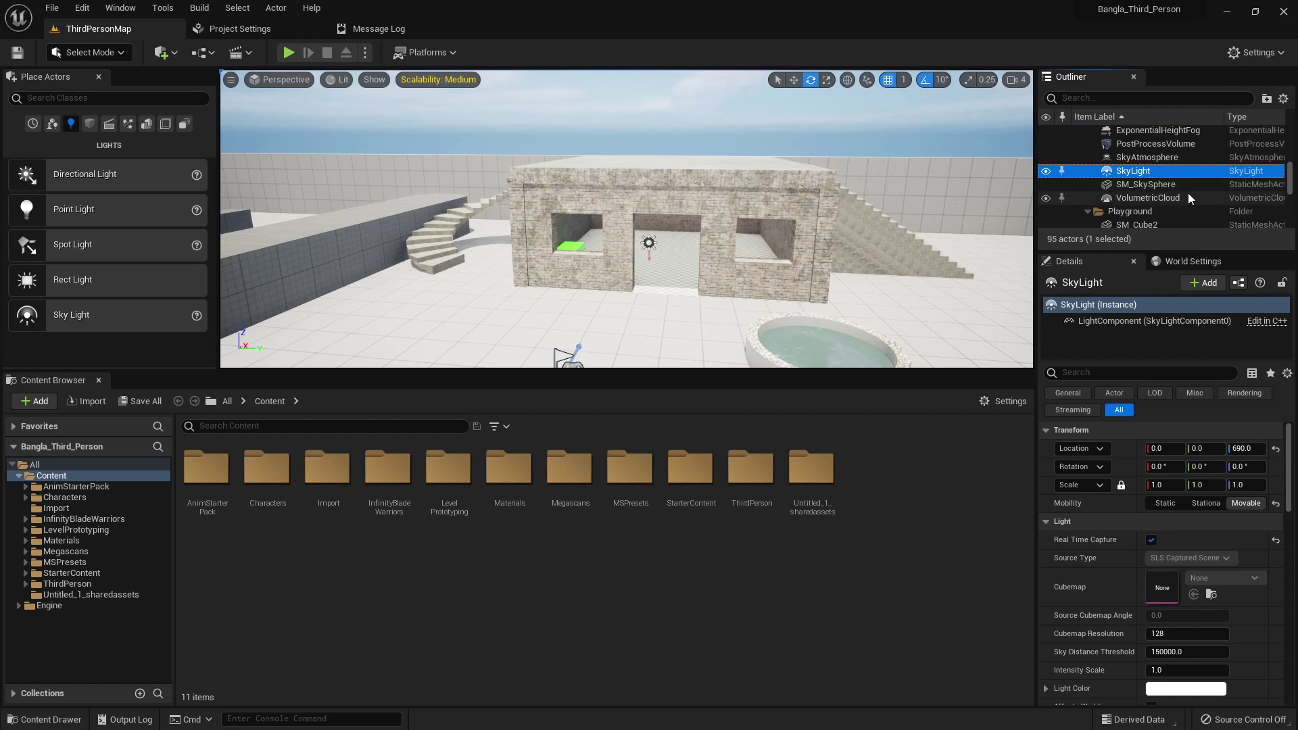
pyautogui.scroll(3, 1181, 198)
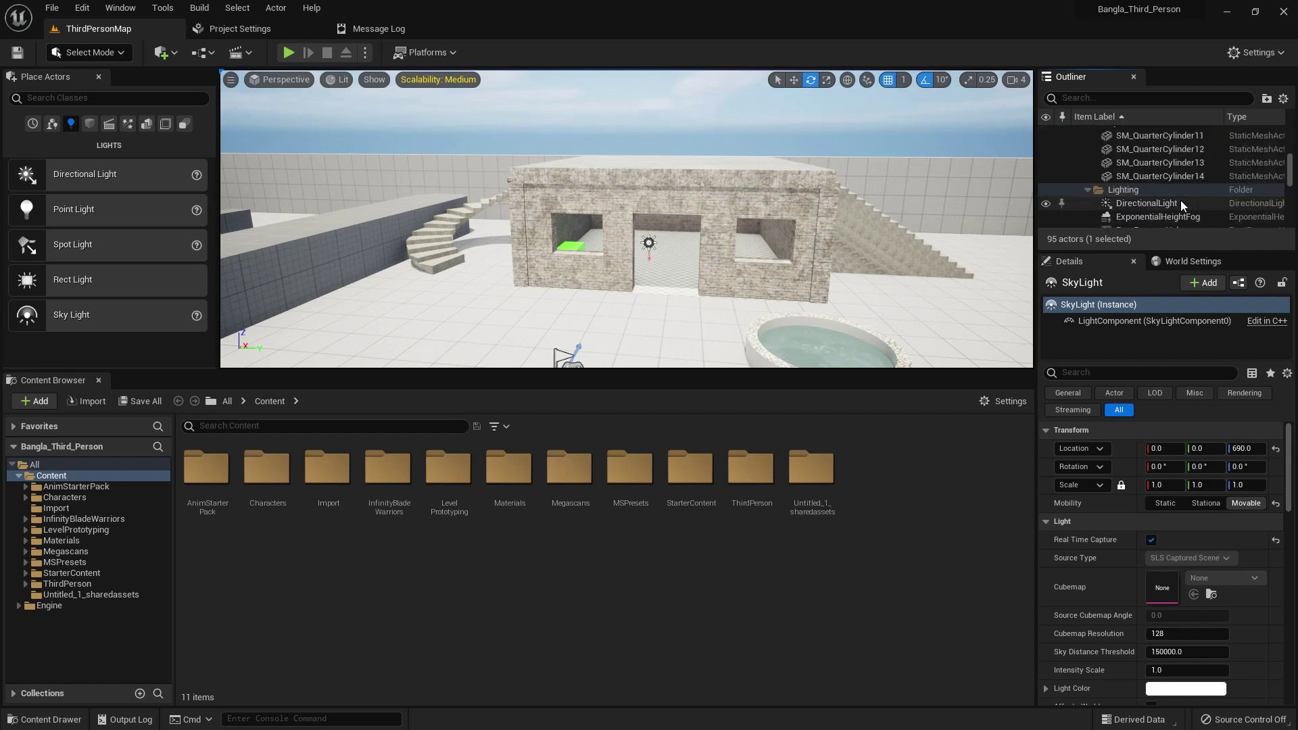
pyautogui.scroll(-1, 1181, 200)
pyautogui.scroll(-2, 1168, 186)
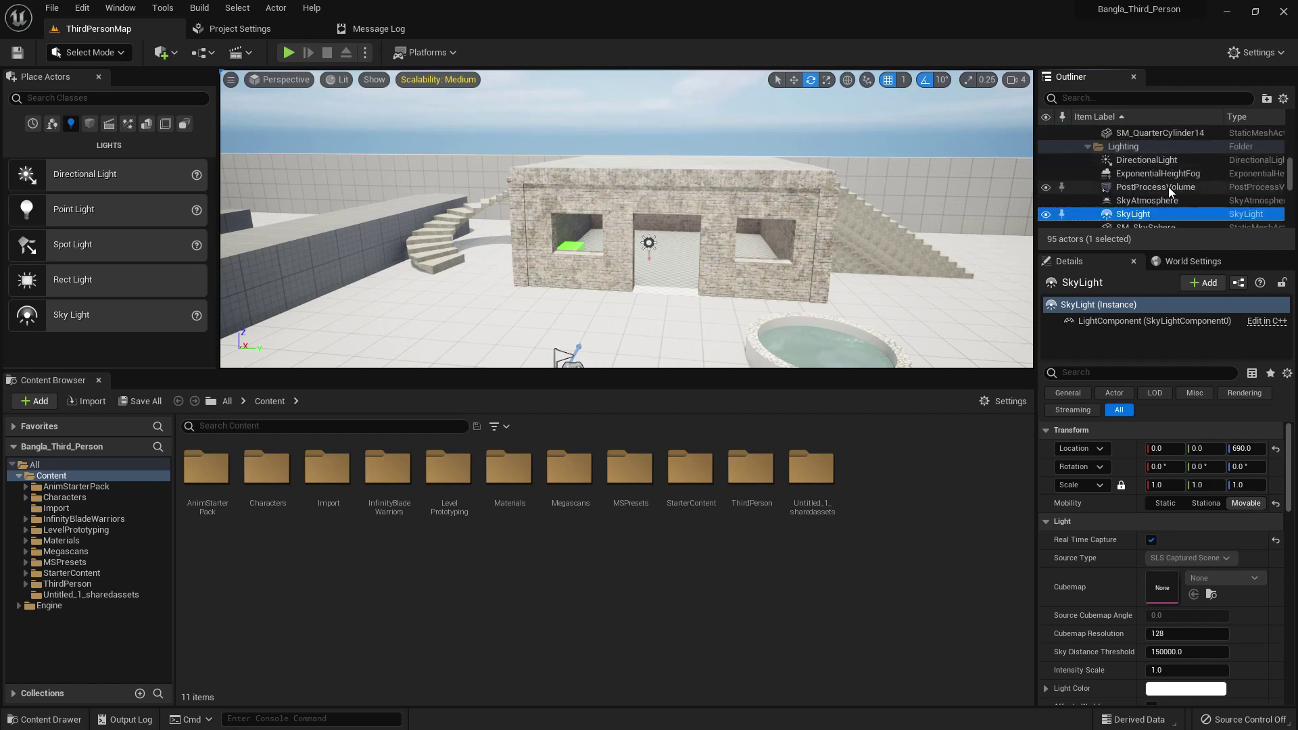
pyautogui.scroll(-1, 1165, 196)
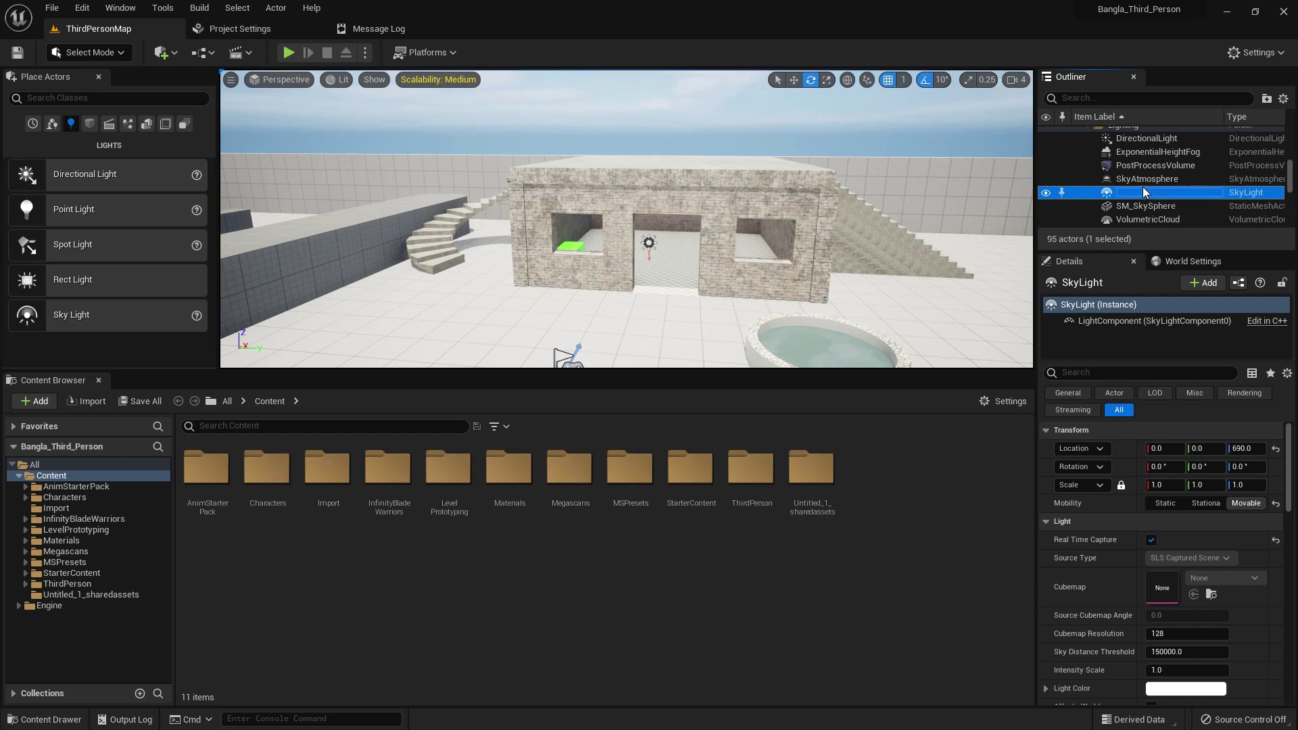
pyautogui.click(1145, 179)
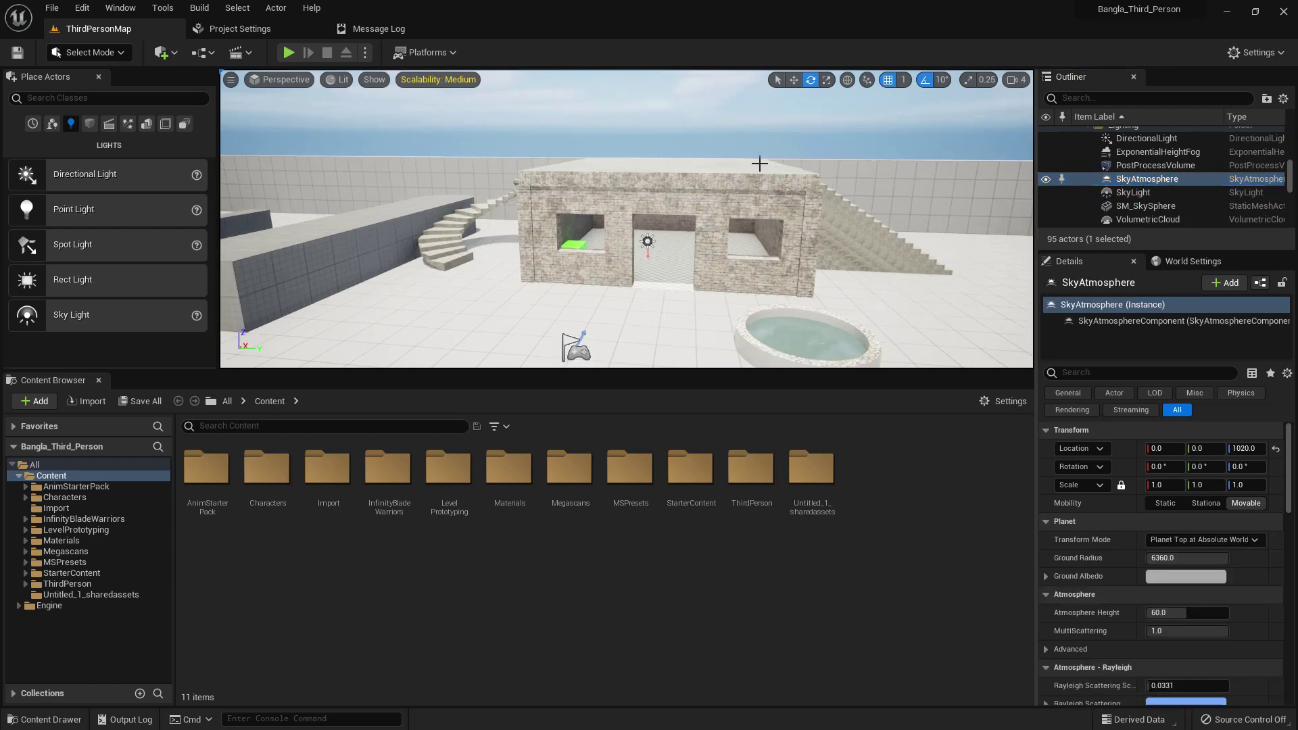
# - Load the Default Editor Layout to reset the editor's panel arrangement
pyautogui.press('F11')
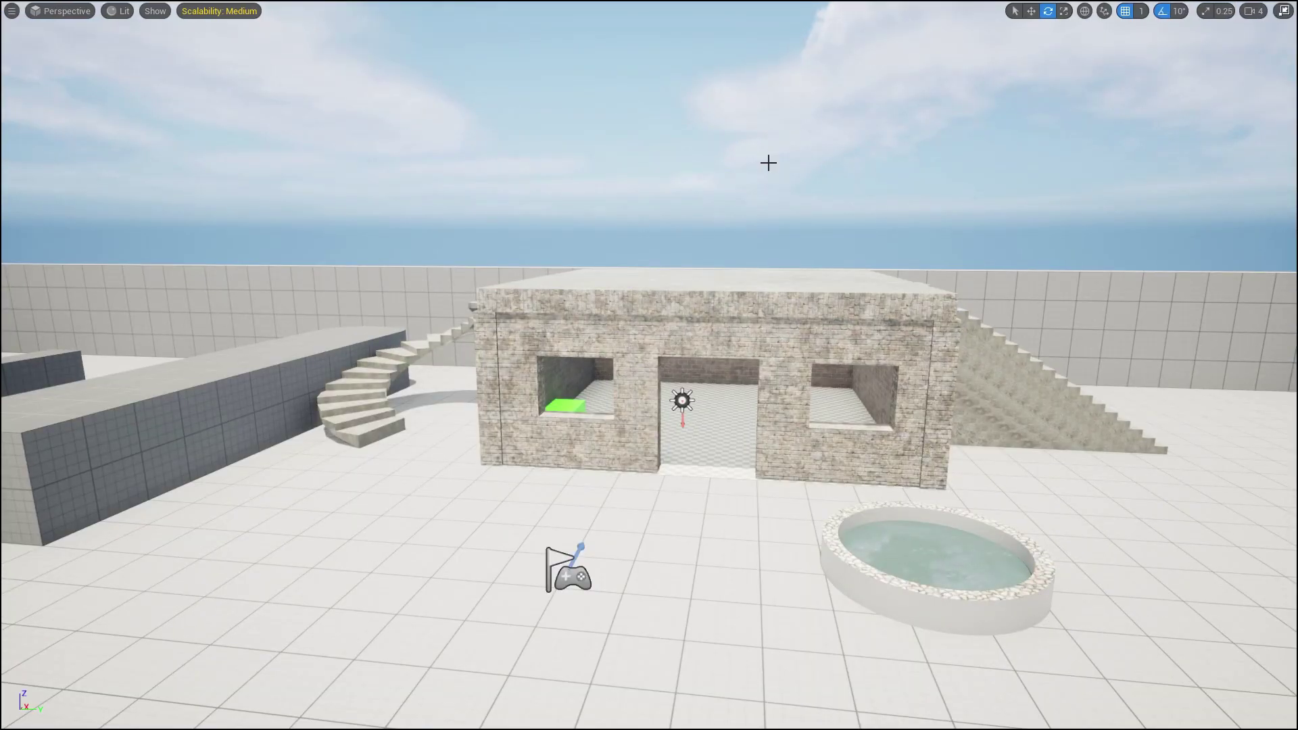
pyautogui.press('F11')
pyautogui.moveTo(721, 372); pyautogui.dragTo(736, 458)
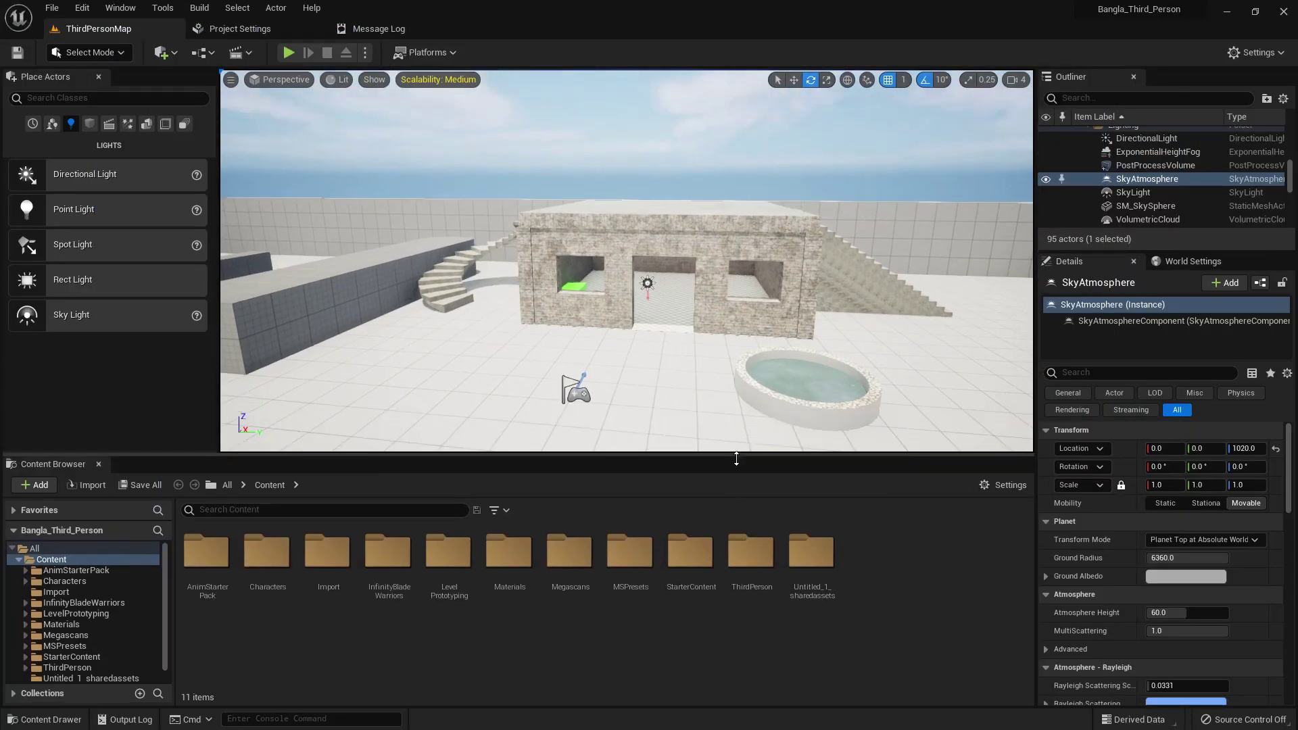
pyautogui.click(123, 9)
pyautogui.moveTo(225, 361)
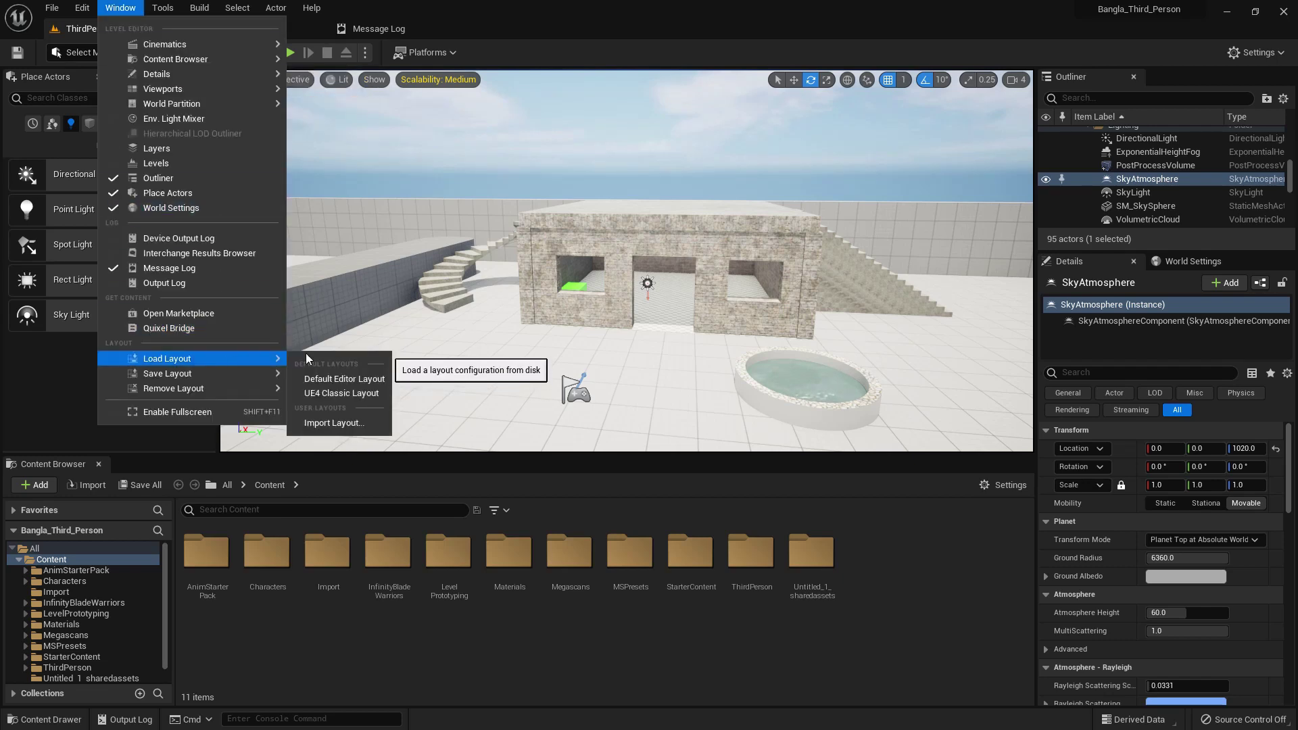
pyautogui.click(352, 379)
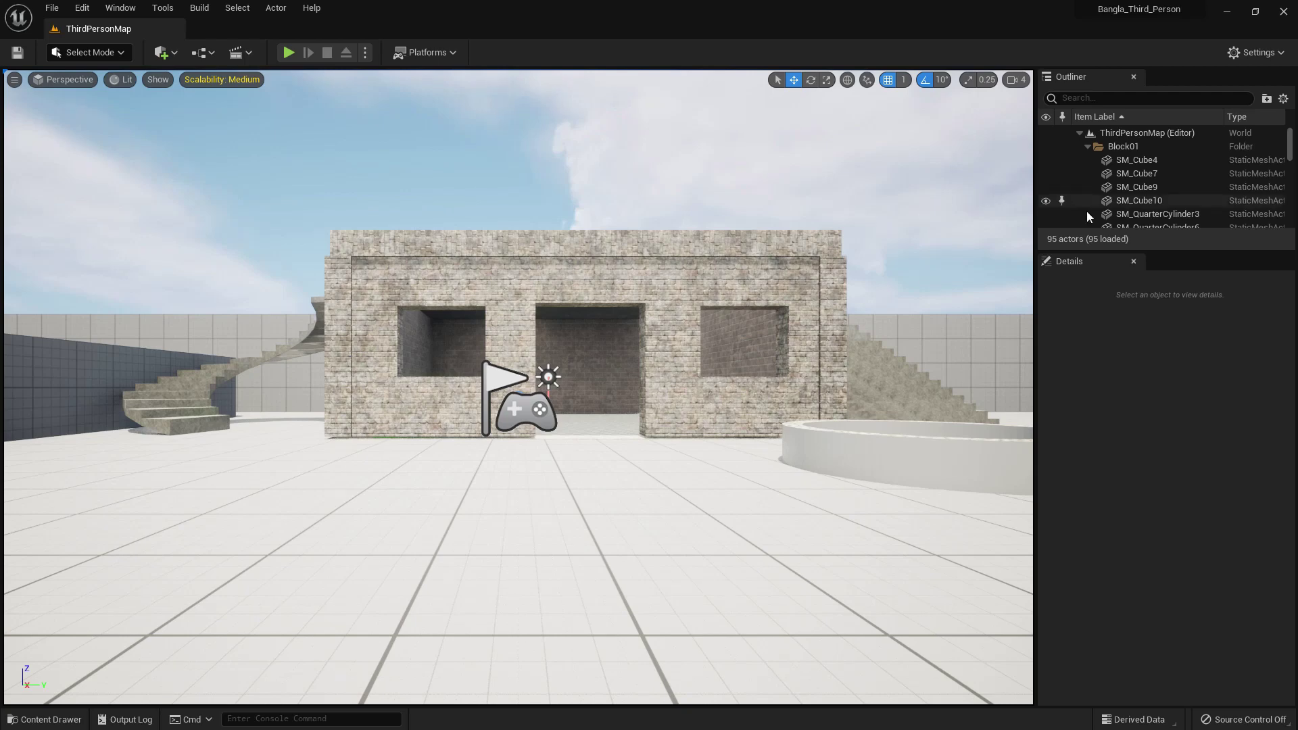
# - Delete the SM_SkySphere mesh and the SkyLight from the Lighting folder
pyautogui.scroll(-1, 1118, 190)
pyautogui.moveTo(608, 403); pyautogui.dragTo(588, 446, button='middle')
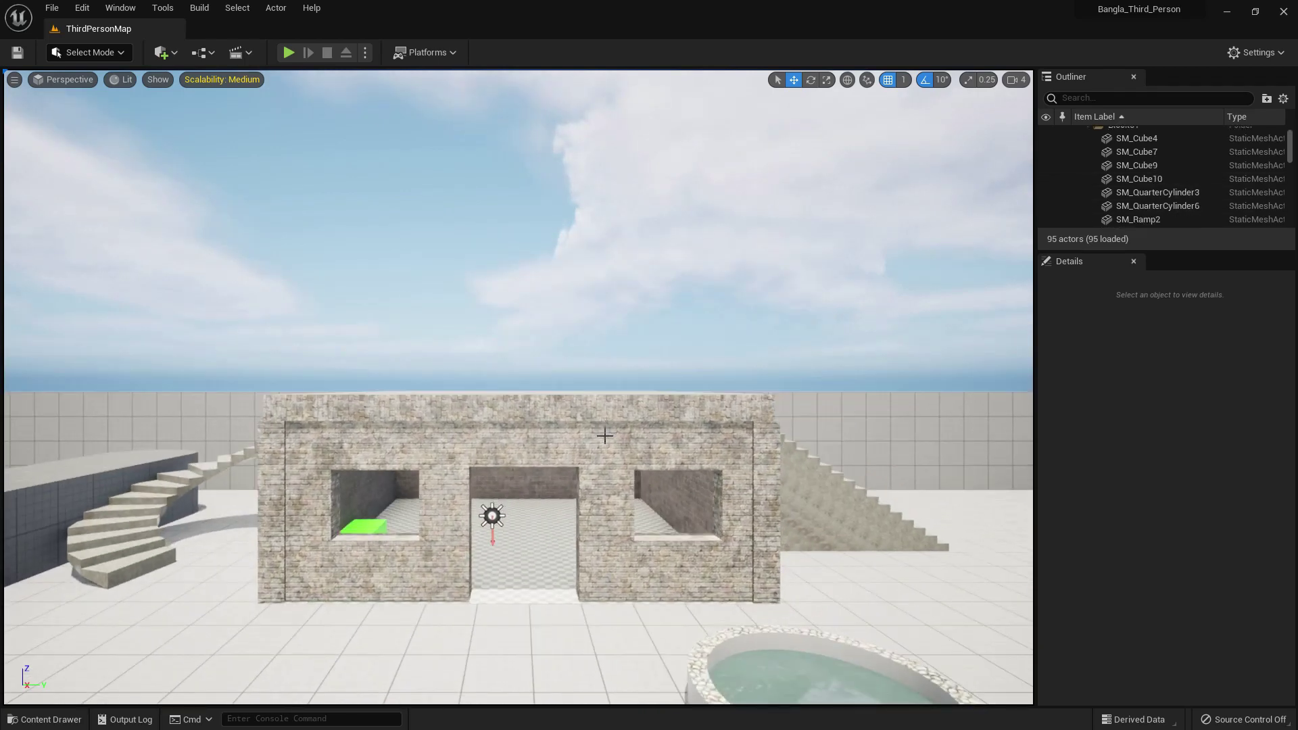
pyautogui.scroll(-6, 605, 436)
pyautogui.scroll(-1, 589, 446)
pyautogui.scroll(1, 1205, 162)
pyautogui.scroll(-5, 1207, 168)
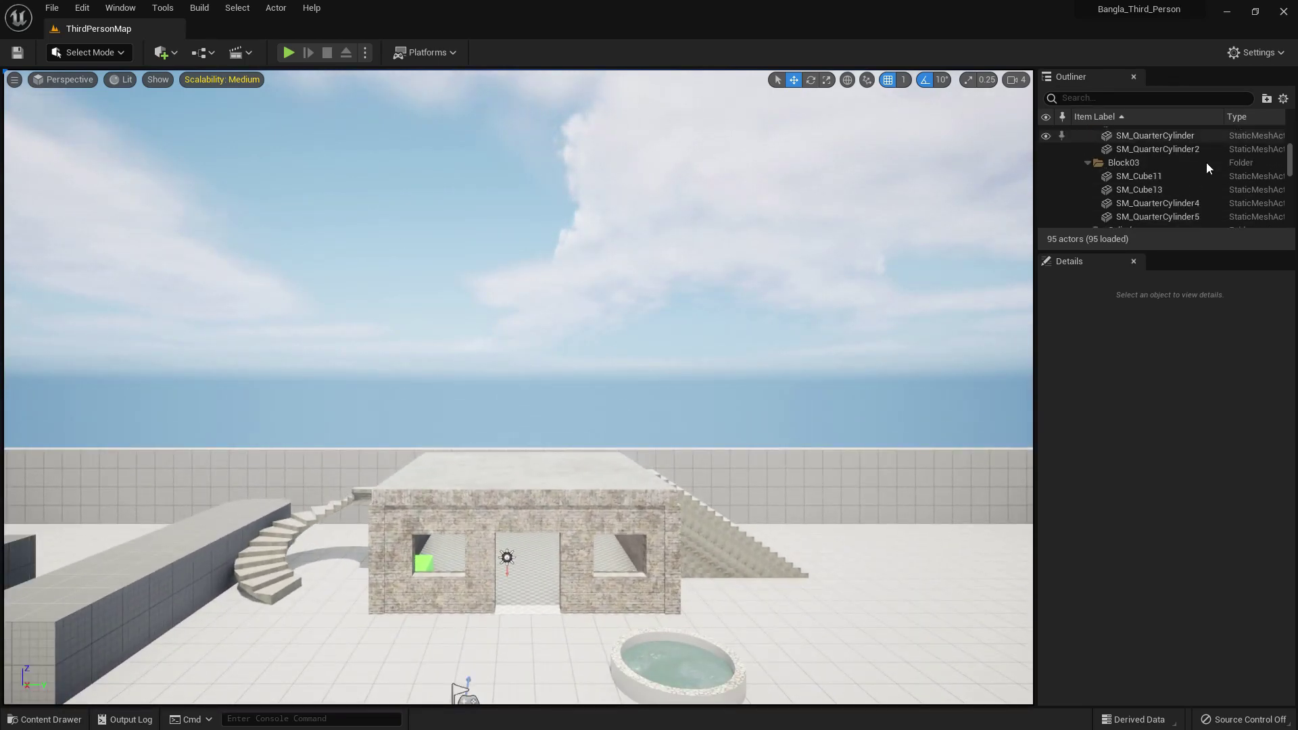
pyautogui.scroll(3, 1208, 168)
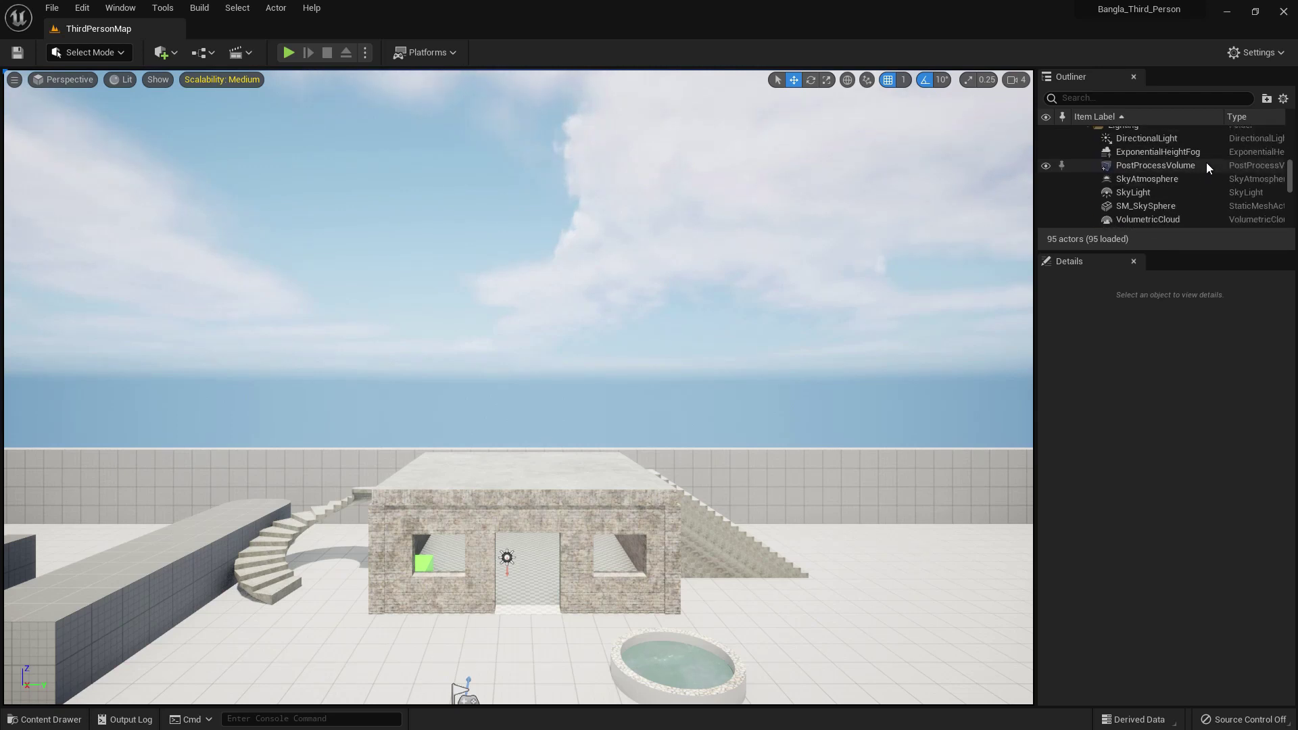
pyautogui.scroll(-2, 1196, 166)
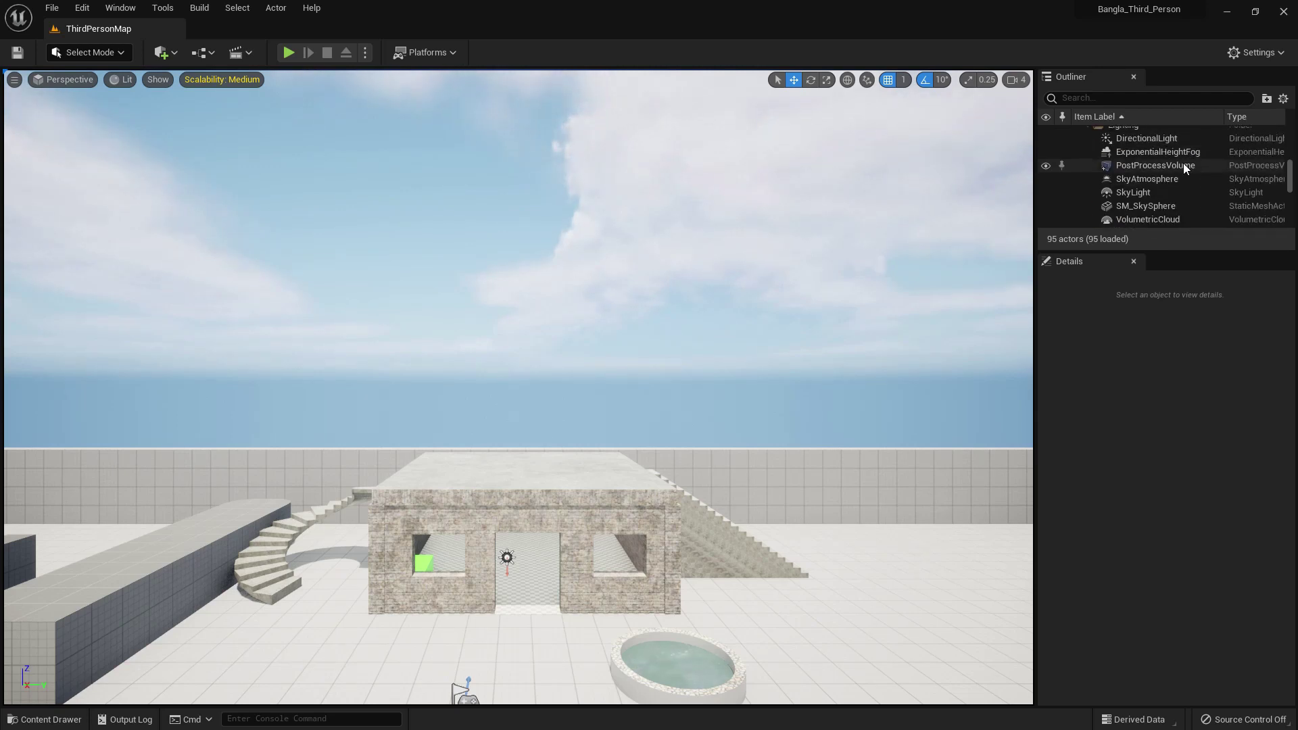
pyautogui.click(1146, 205)
pyautogui.press('Delete')
pyautogui.click(1144, 195)
pyautogui.press('Delete')
# - Examine the lighting on the front and inside of the brick house at close range
pyautogui.moveTo(543, 488); pyautogui.dragTo(534, 557, button='middle')
pyautogui.scroll(6, 543, 488)
pyautogui.moveTo(542, 488); pyautogui.dragTo(539, 521, button='middle')
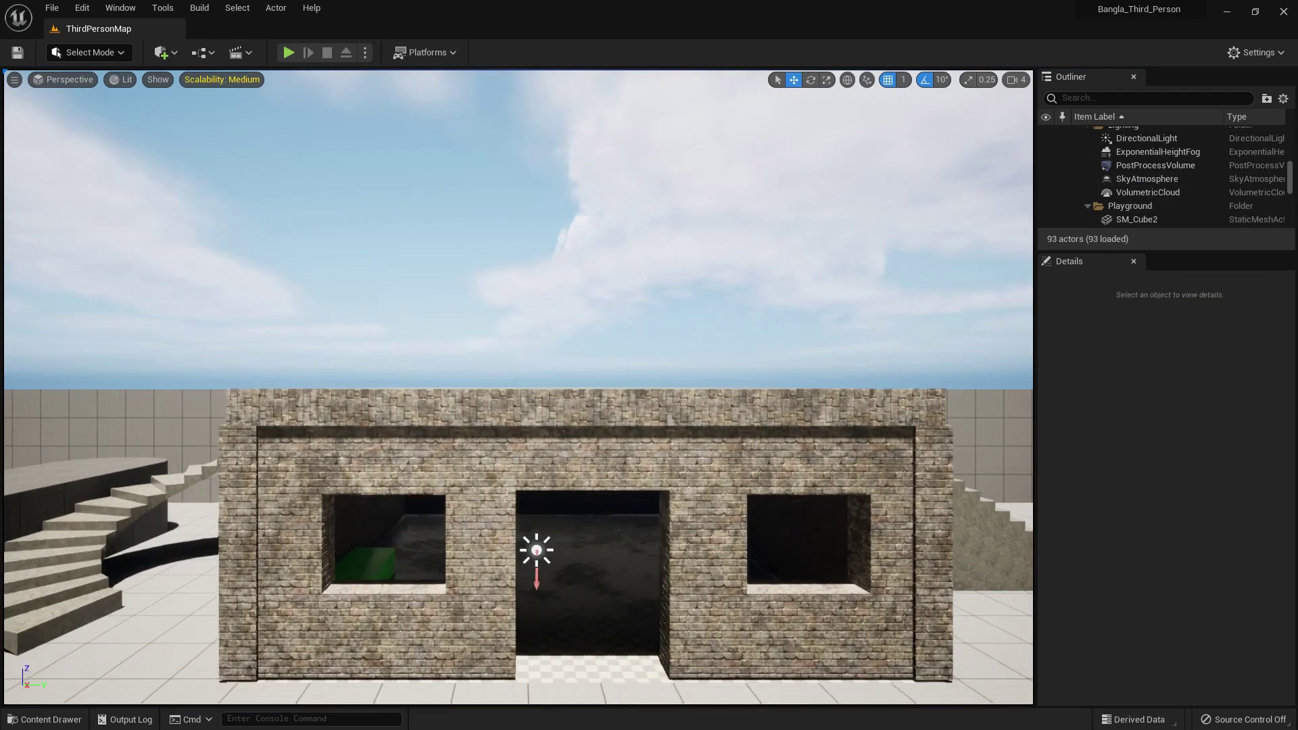
pyautogui.scroll(5, 577, 417)
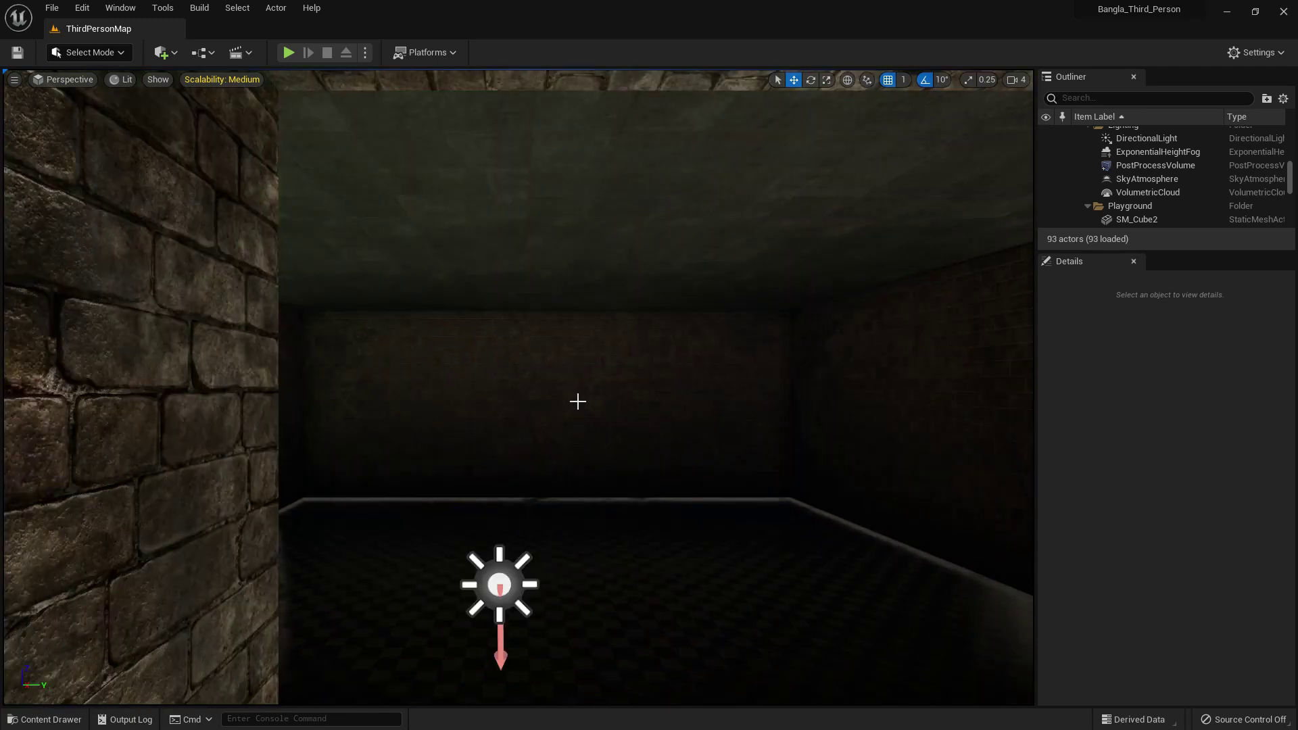
# - Delete the DirectionalLight actor from the Lighting folder and check the level without it
pyautogui.scroll(2, 578, 402)
pyautogui.scroll(-8, 673, 363)
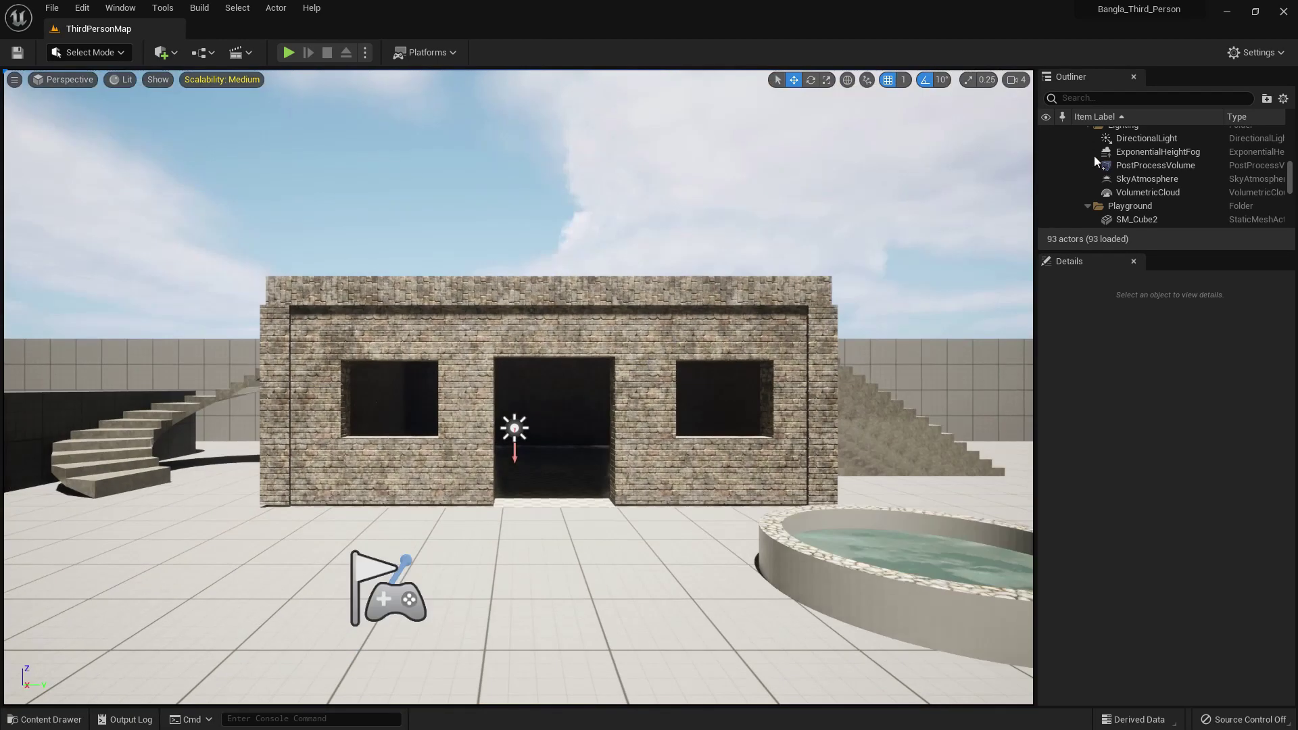
pyautogui.click(1149, 140)
pyautogui.press('Delete')
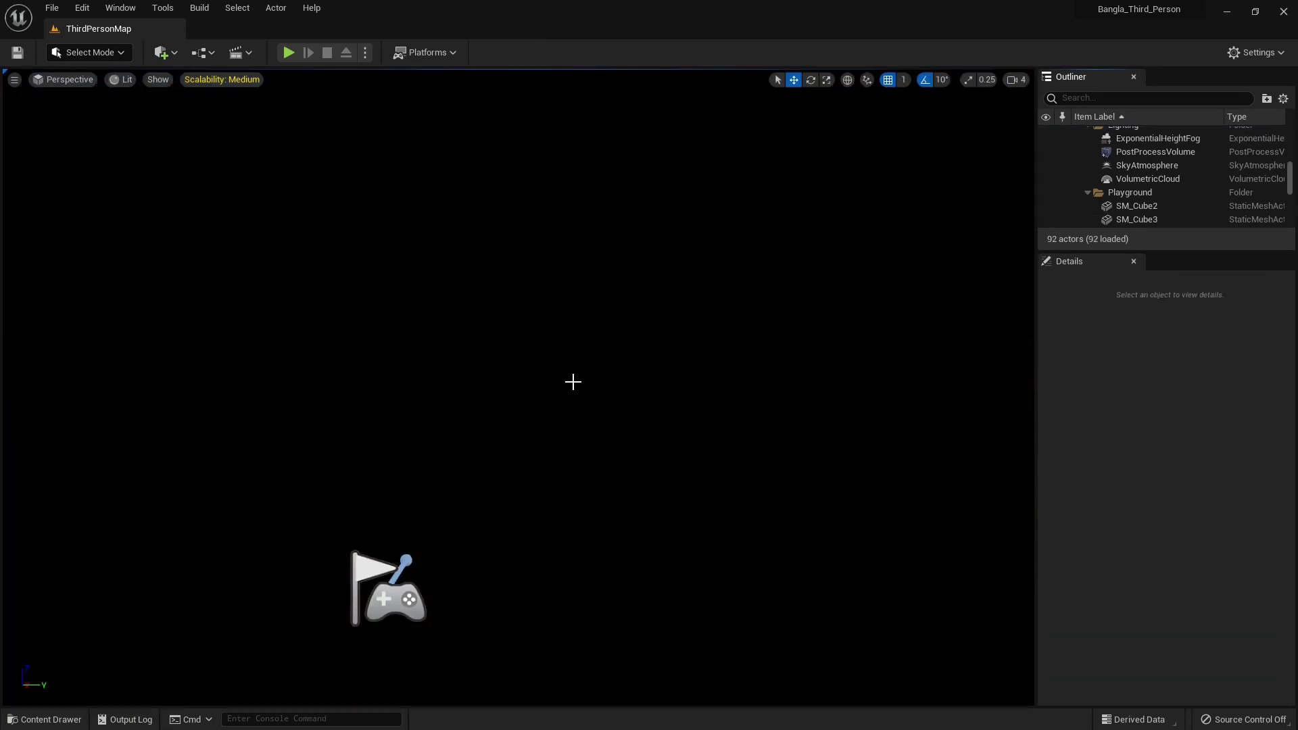
pyautogui.scroll(-5, 578, 374)
pyautogui.scroll(4, 578, 374)
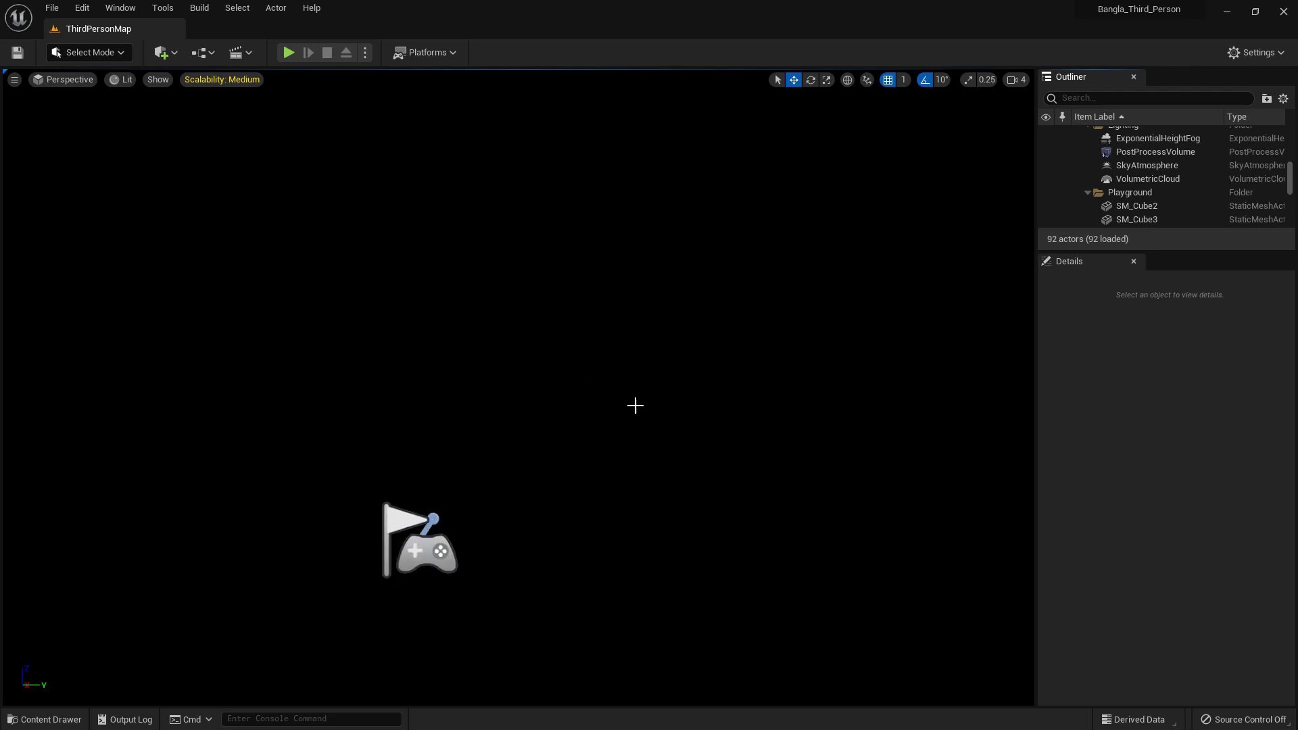
pyautogui.scroll(-4, 635, 432)
pyautogui.scroll(4, 623, 429)
pyautogui.click(15, 81)
pyautogui.click(210, 138)
pyautogui.click(66, 81)
pyautogui.click(354, 187)
# - Place a new Directional Light in the level in front of the house
pyautogui.click(169, 56)
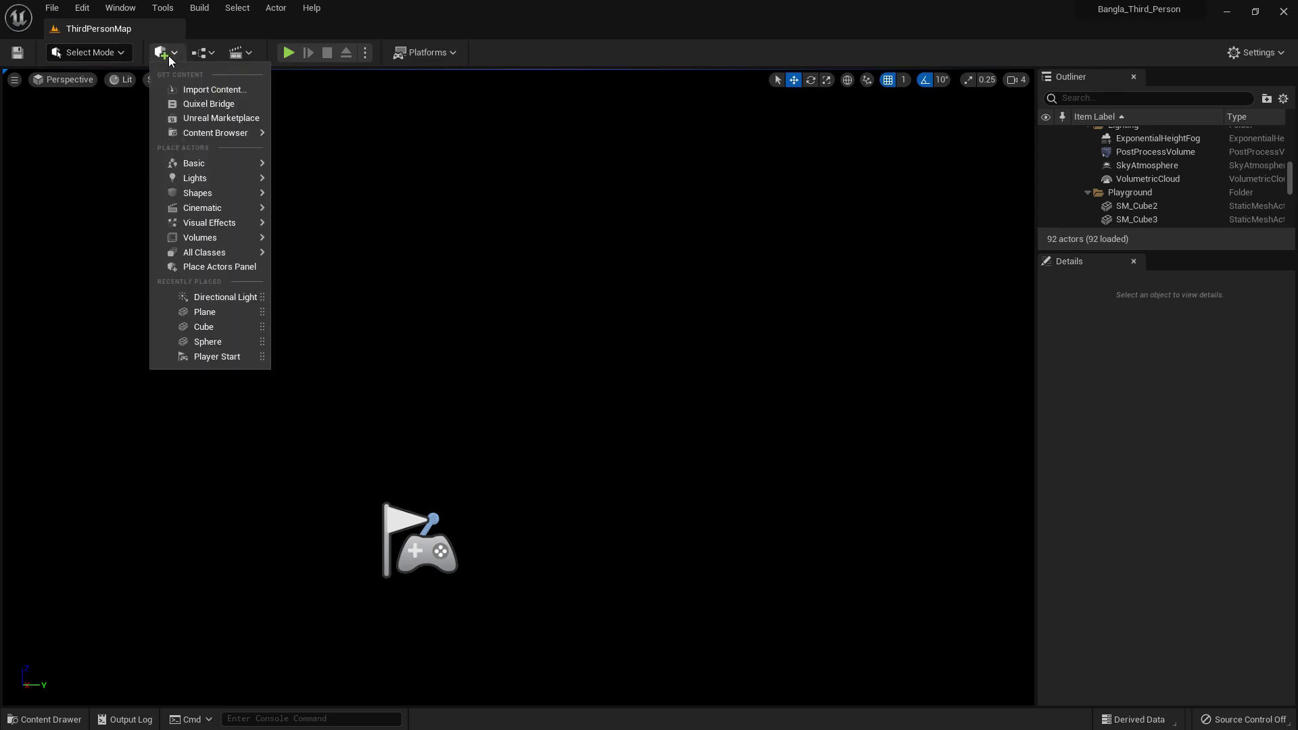
pyautogui.moveTo(204, 178)
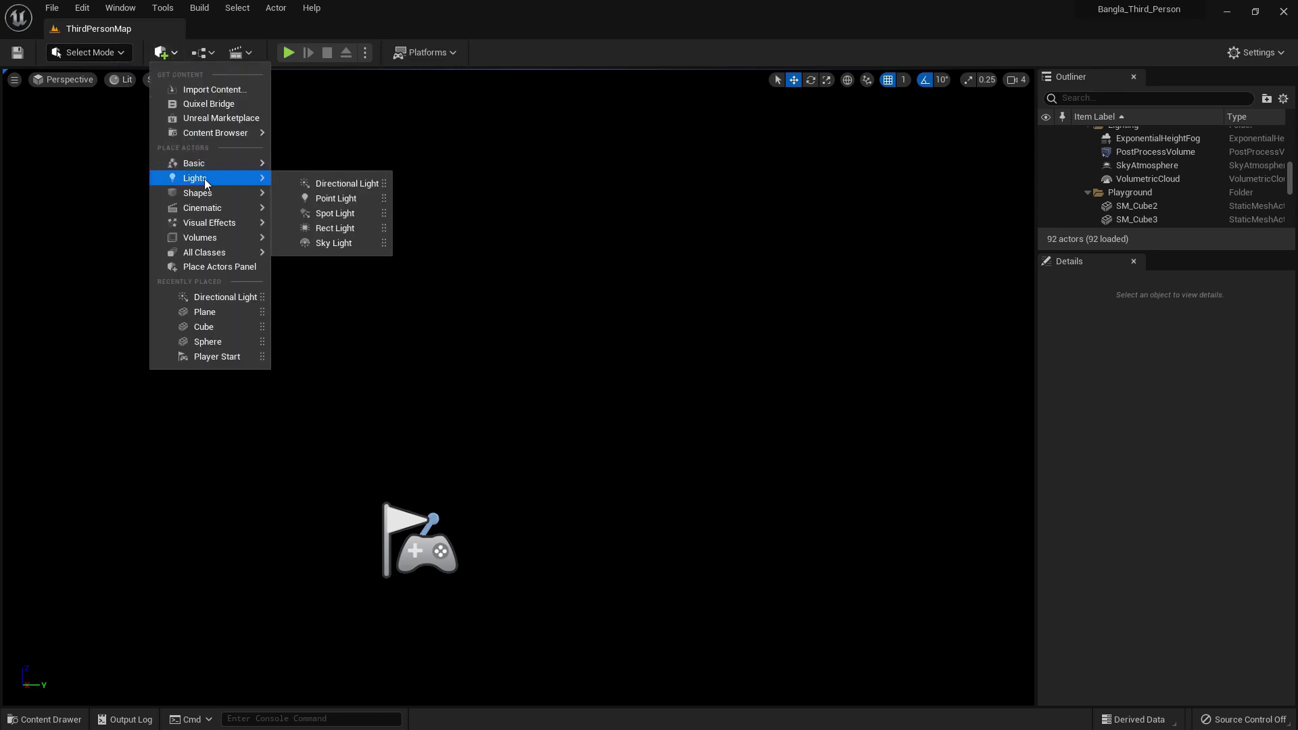
pyautogui.click(353, 184)
pyautogui.scroll(-2, 620, 350)
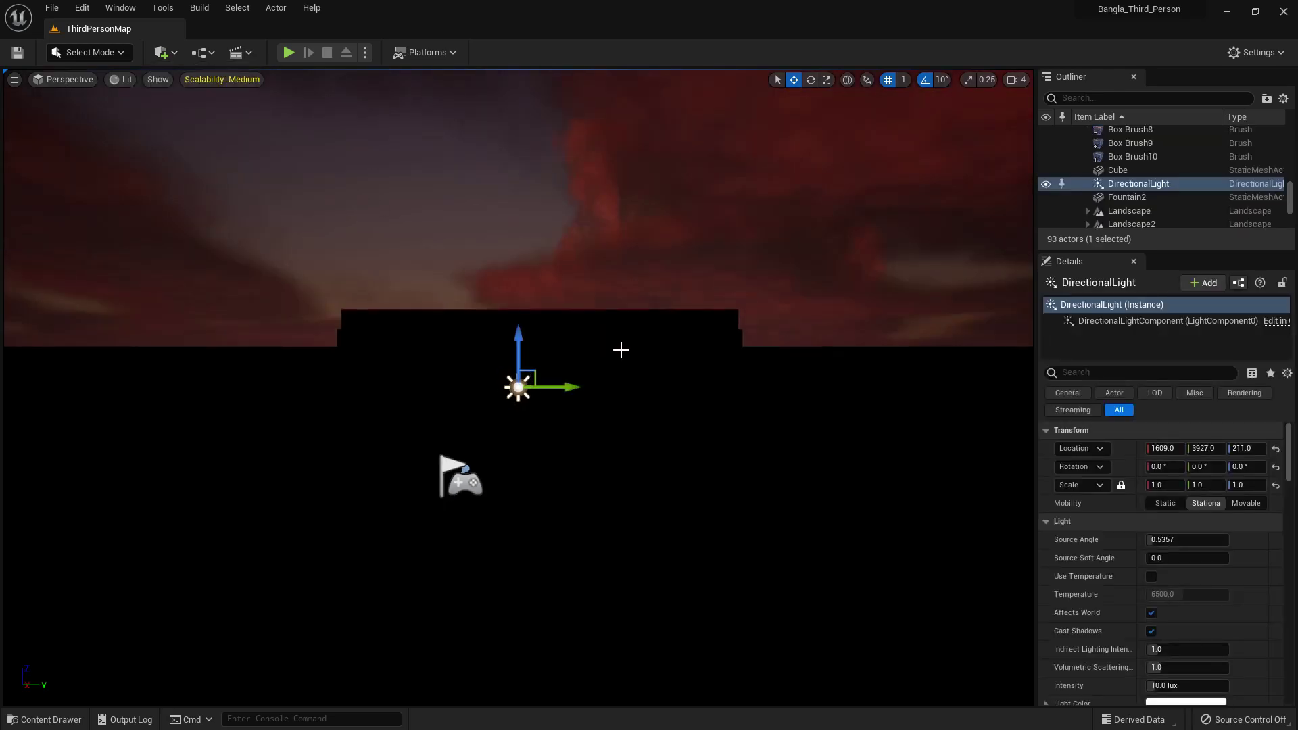
pyautogui.keyDown('alt'); pyautogui.moveTo(651, 350); pyautogui.dragTo(638, 354); pyautogui.keyUp('alt')
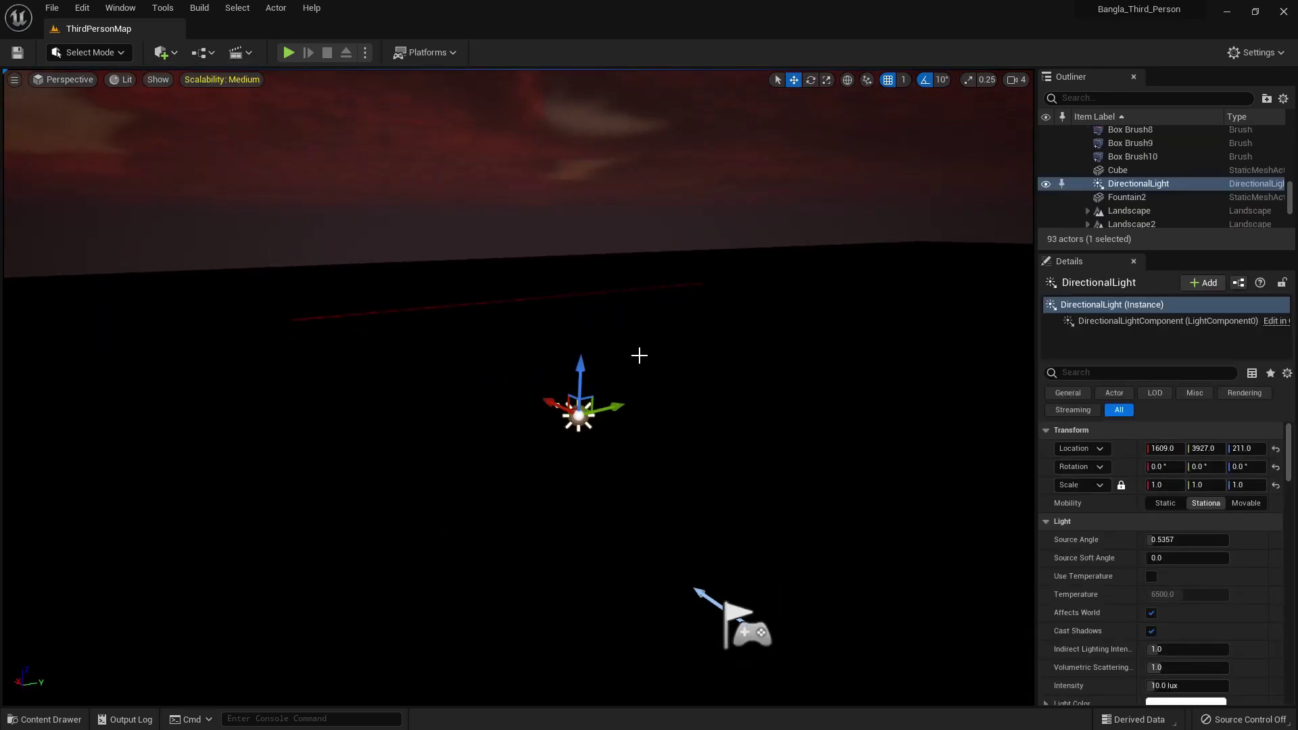
# - Rotate the new DirectionalLight to -40° on the Y axis so it shines down onto the house front
pyautogui.scroll(4, 637, 348)
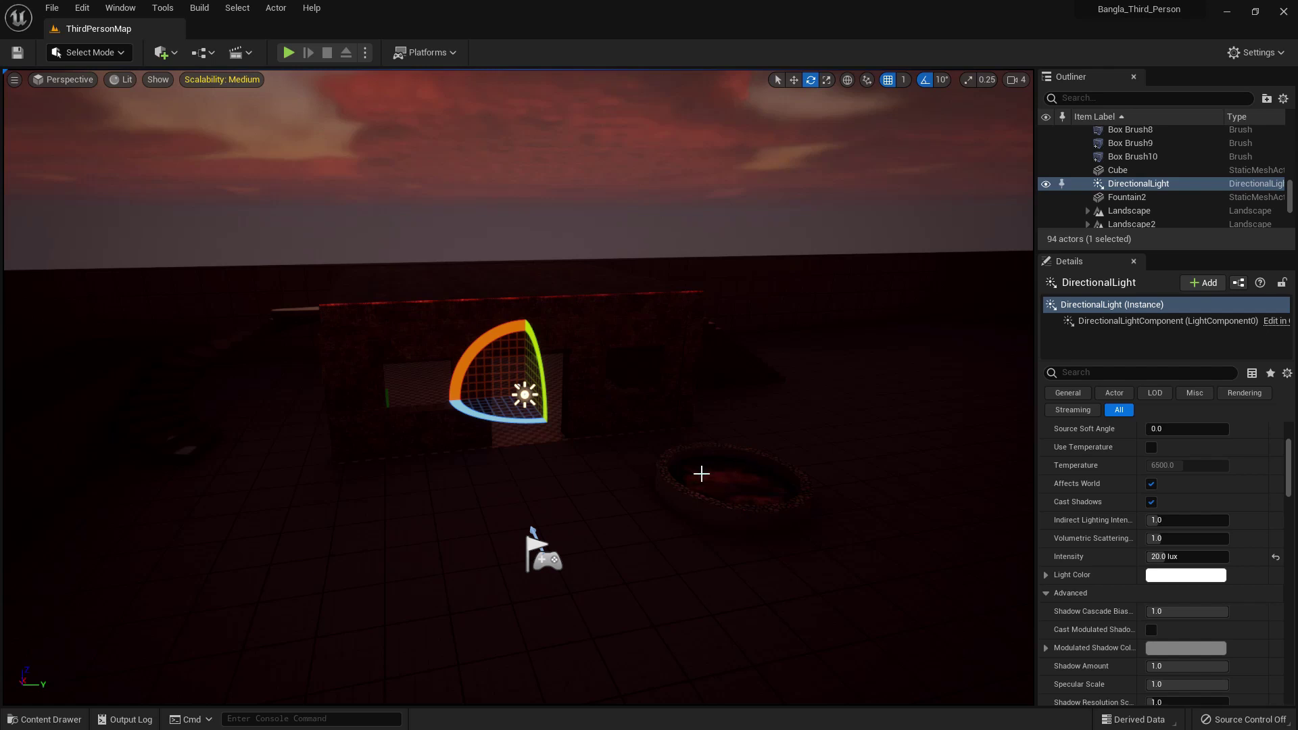
pyautogui.moveTo(701, 474); pyautogui.dragTo(680, 477, button='right')
pyautogui.moveTo(1027, 265); pyautogui.dragTo(1014, 265, button='right')
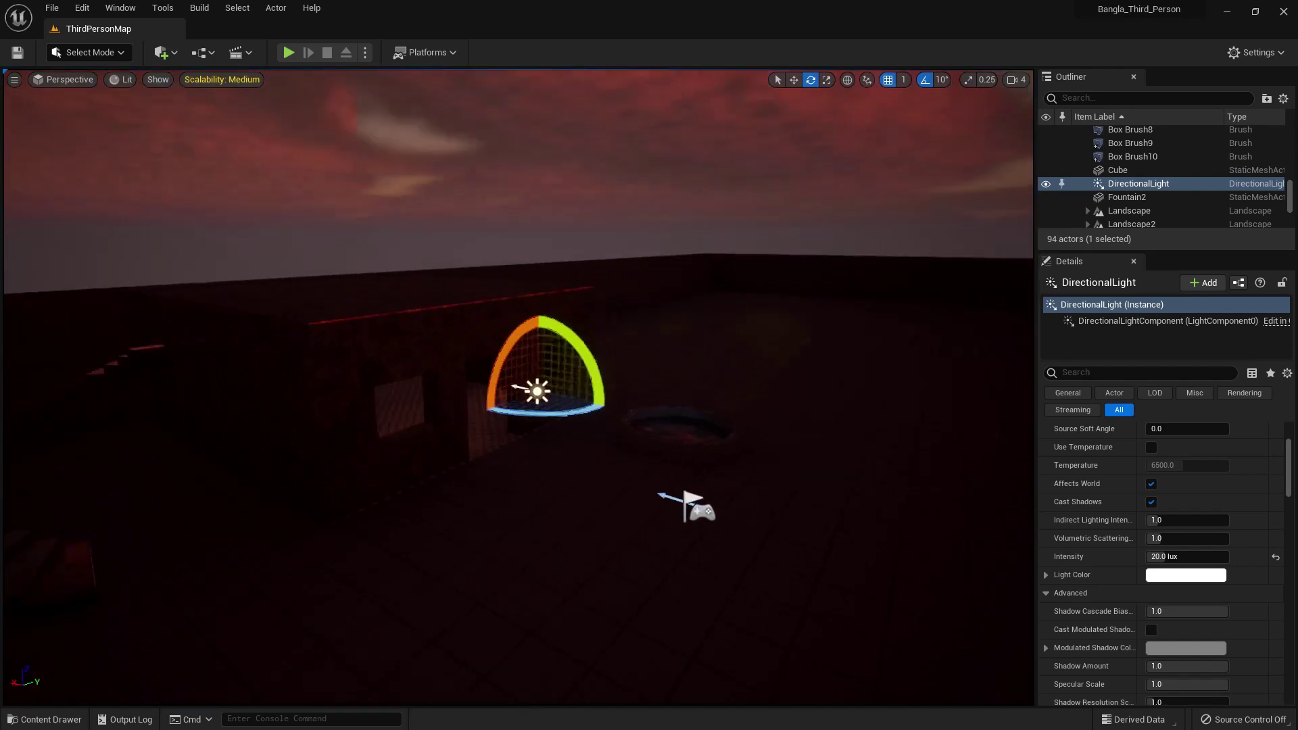
pyautogui.click(1128, 185)
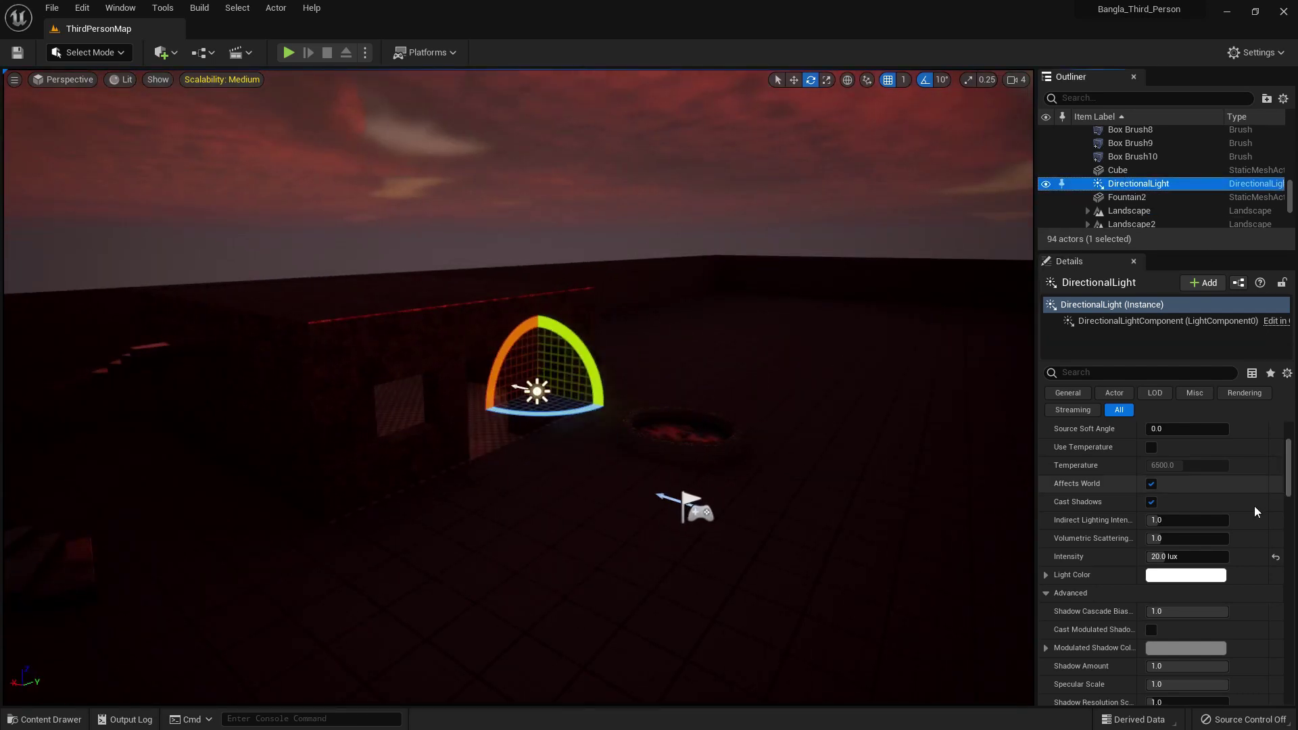
pyautogui.scroll(4, 1253, 506)
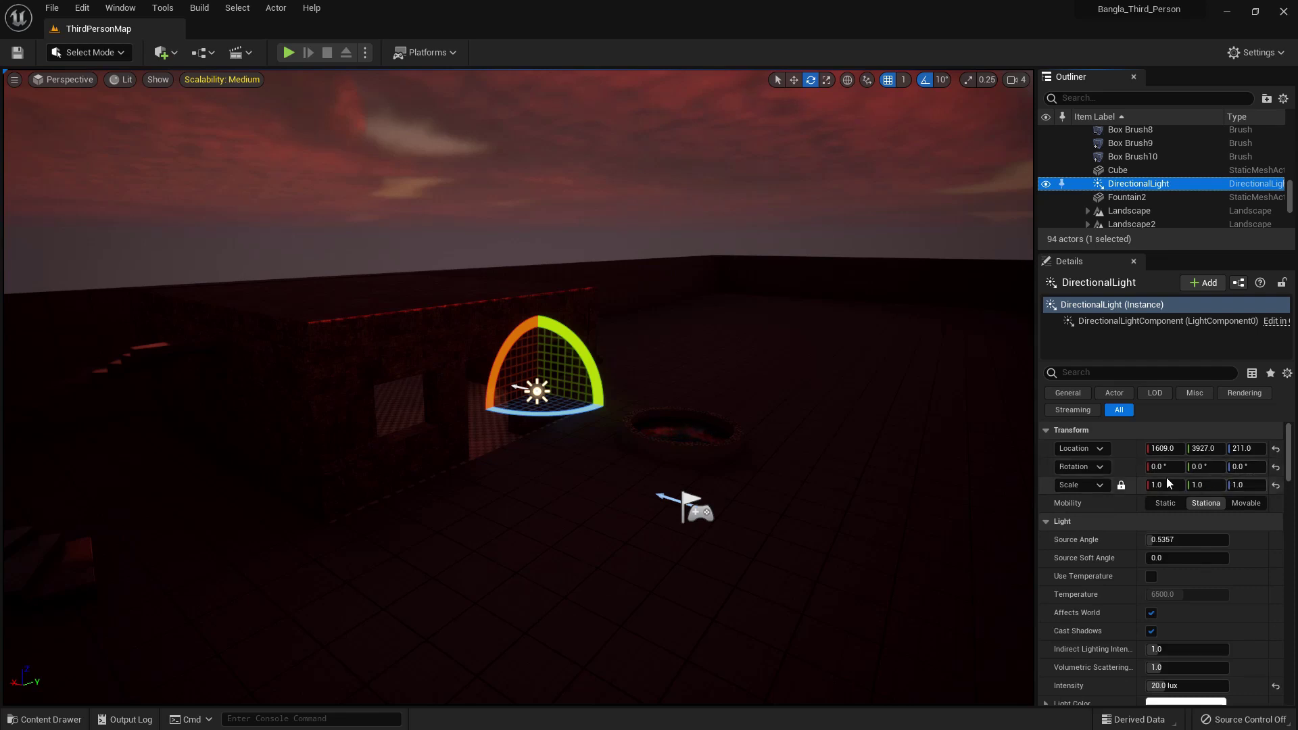
pyautogui.press('w')
pyautogui.moveTo(632, 472); pyautogui.dragTo(618, 468, button='right')
pyautogui.scroll(3, 635, 473)
pyautogui.moveTo(762, 484)
pyautogui.keyDown('alt'); pyautogui.mouseDown()
pyautogui.moveTo(879, 474)
pyautogui.moveTo(776, 485)
pyautogui.moveTo(698, 472)
pyautogui.moveTo(743, 473)
pyautogui.mouseUp(); pyautogui.keyUp('alt')
pyautogui.scroll(-3, 704, 484)
pyautogui.keyDown('alt'); pyautogui.moveTo(679, 377); pyautogui.dragTo(537, 376); pyautogui.keyUp('alt')
pyautogui.moveTo(600, 341); pyautogui.dragTo(575, 426)
pyautogui.keyDown('alt'); pyautogui.moveTo(769, 502); pyautogui.dragTo(544, 541); pyautogui.keyUp('alt')
pyautogui.scroll(3, 656, 415)
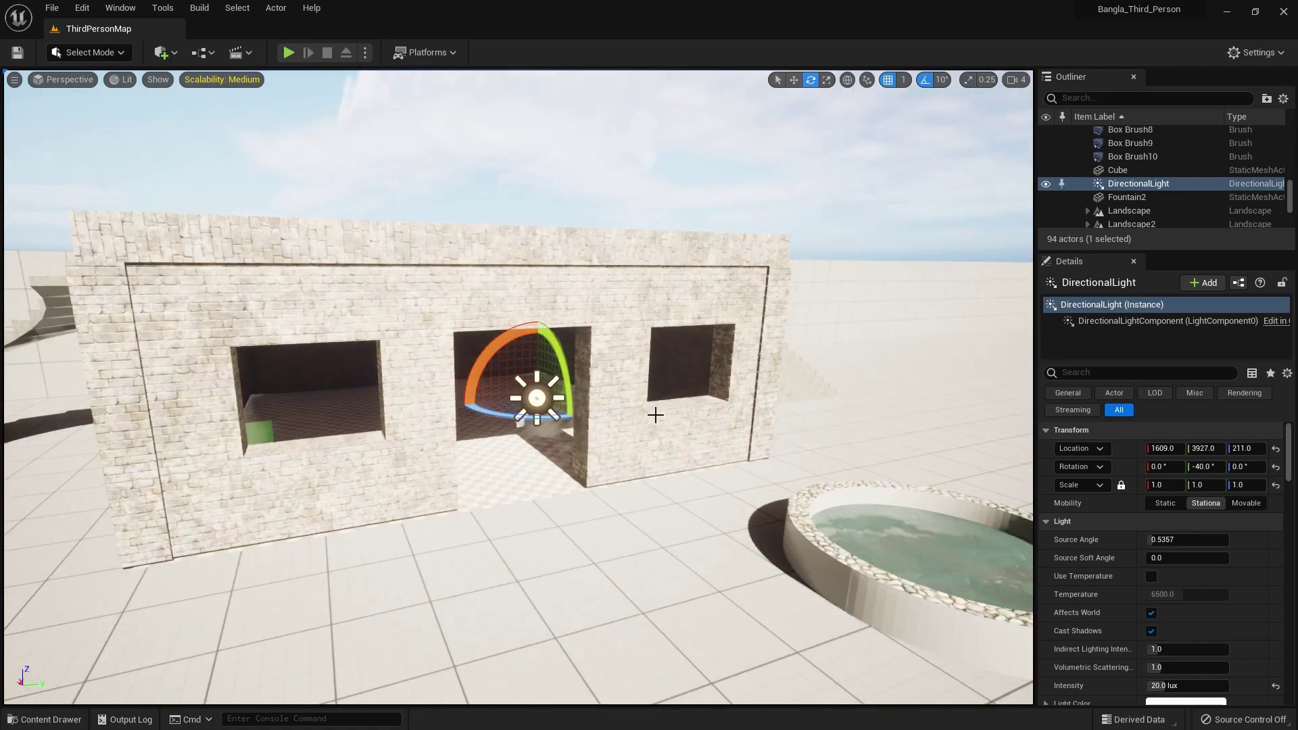
# - Examine how the sunlight falls through the door and windows onto the floor and walls inside the house
pyautogui.scroll(6, 655, 415)
pyautogui.scroll(-1, 660, 420)
pyautogui.scroll(2, 644, 426)
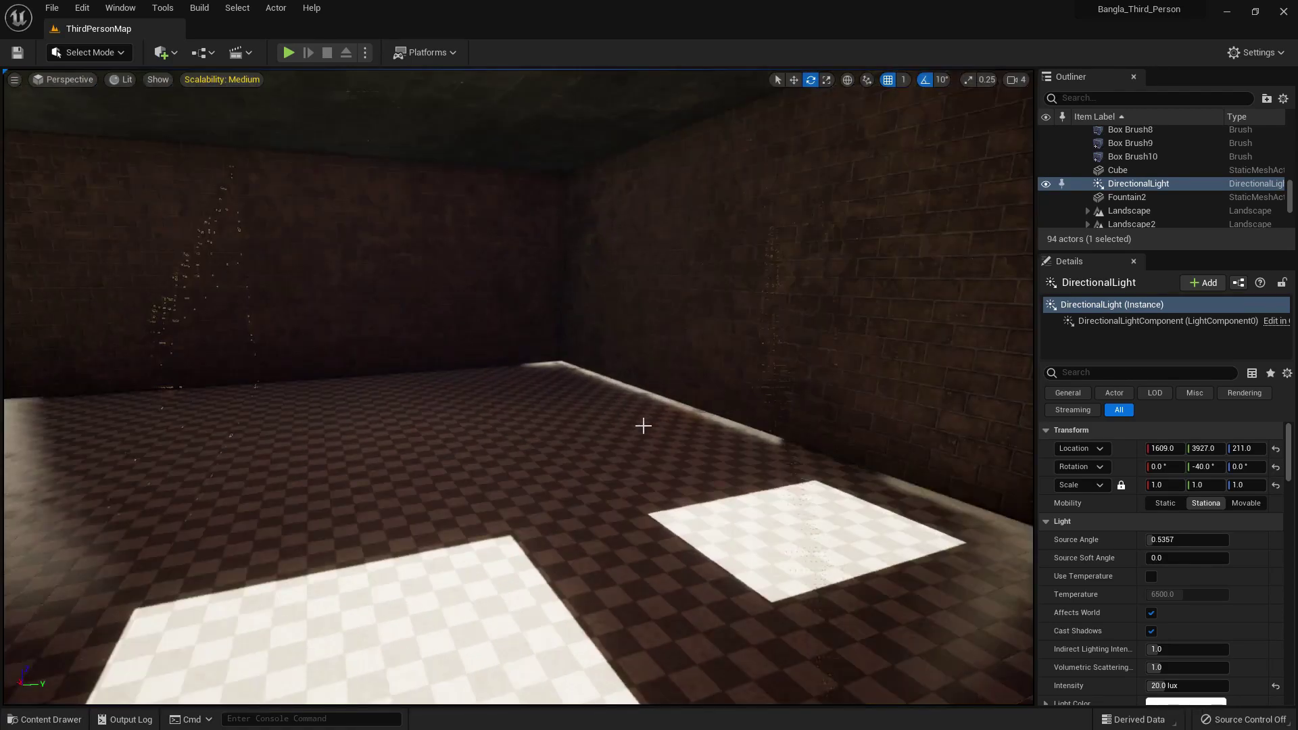
pyautogui.scroll(-3, 643, 425)
pyautogui.scroll(3, 617, 527)
pyautogui.moveTo(574, 502); pyautogui.dragTo(608, 504, button='right')
pyautogui.scroll(2, 576, 495)
pyautogui.scroll(-3, 743, 513)
pyautogui.moveTo(764, 515); pyautogui.dragTo(794, 530, button='right')
pyautogui.scroll(-5, 679, 501)
# - Move the DirectionalLight to location 1609, 4179, 276 and scale it uniformly to 2.5
pyautogui.press('w')
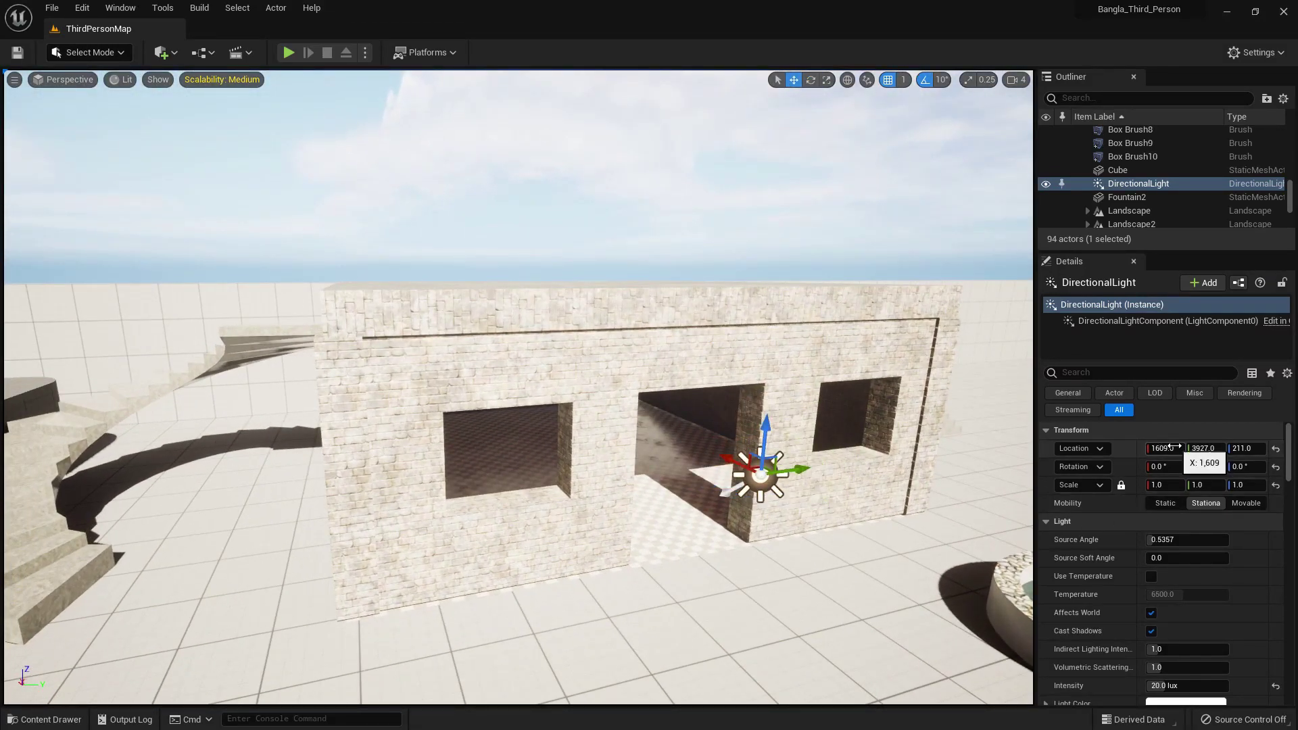
pyautogui.scroll(-10, 863, 516)
pyautogui.moveTo(644, 411); pyautogui.dragTo(697, 448)
pyautogui.moveTo(697, 156); pyautogui.dragTo(741, 424)
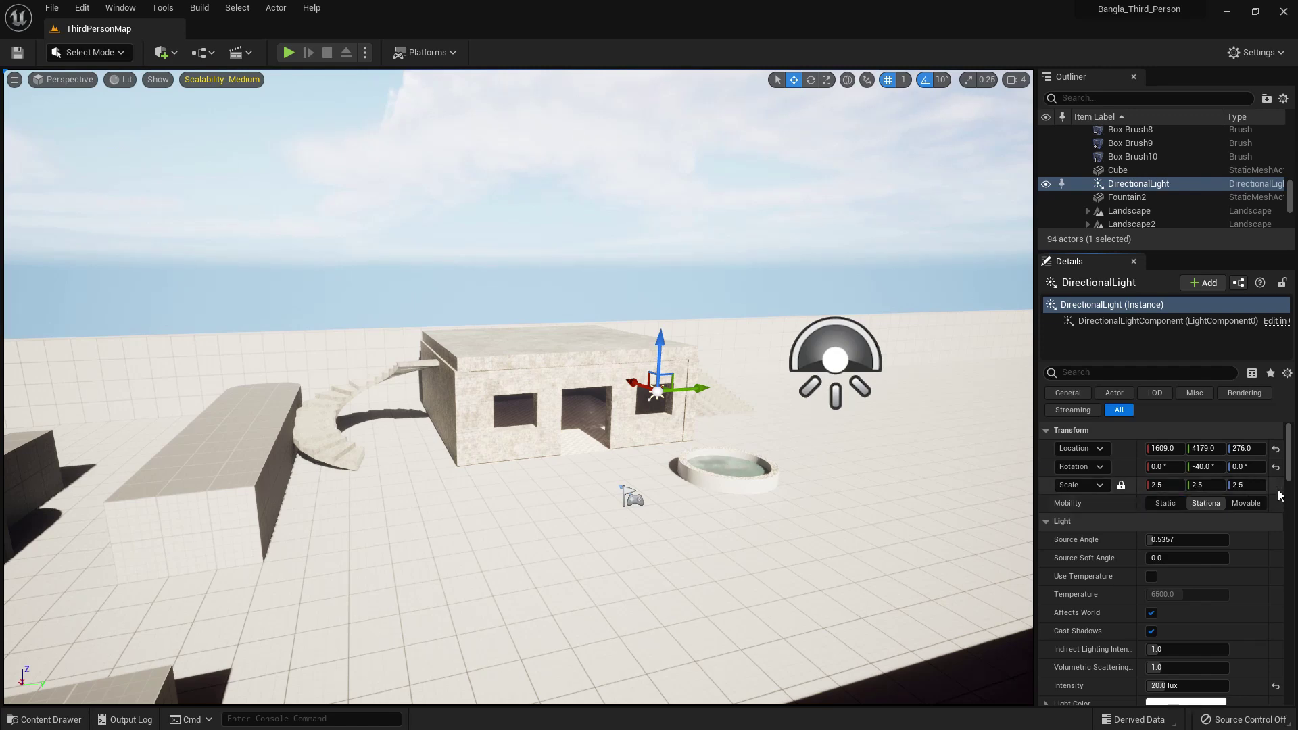
# - Rotate the DirectionalLight to about 34.1°, -27.5°, 31.7° to shift the shadows on the house and fountain
pyautogui.scroll(5, 736, 464)
pyautogui.moveTo(736, 464); pyautogui.dragTo(709, 450, button='right')
pyautogui.press('e')
pyautogui.moveTo(585, 286); pyautogui.dragTo(656, 280)
pyautogui.moveTo(656, 226)
pyautogui.mouseDown()
pyautogui.moveTo(665, 265)
pyautogui.moveTo(646, 230)
pyautogui.mouseUp()
pyautogui.moveTo(745, 353); pyautogui.dragTo(744, 433, button='right')
pyautogui.moveTo(601, 403); pyautogui.dragTo(683, 362)
pyautogui.moveTo(683, 362); pyautogui.dragTo(736, 321, button='right')
pyautogui.moveTo(714, 284); pyautogui.dragTo(718, 274)
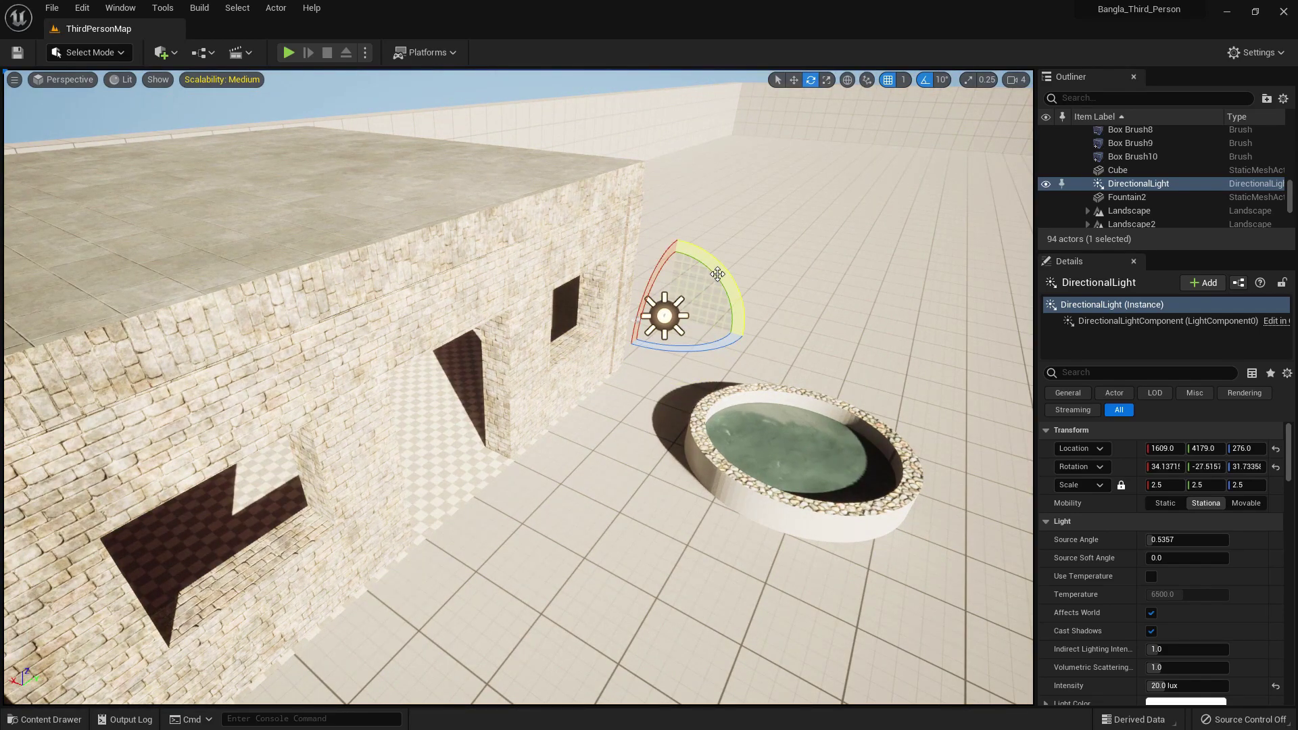
# - Check the shadows around the house front, then review the DirectionalLight's mobility and Light settings down to Intensity
pyautogui.scroll(-2, 680, 412)
pyautogui.keyDown('alt'); pyautogui.moveTo(680, 413); pyautogui.dragTo(619, 348); pyautogui.keyUp('alt')
pyautogui.scroll(3, 558, 411)
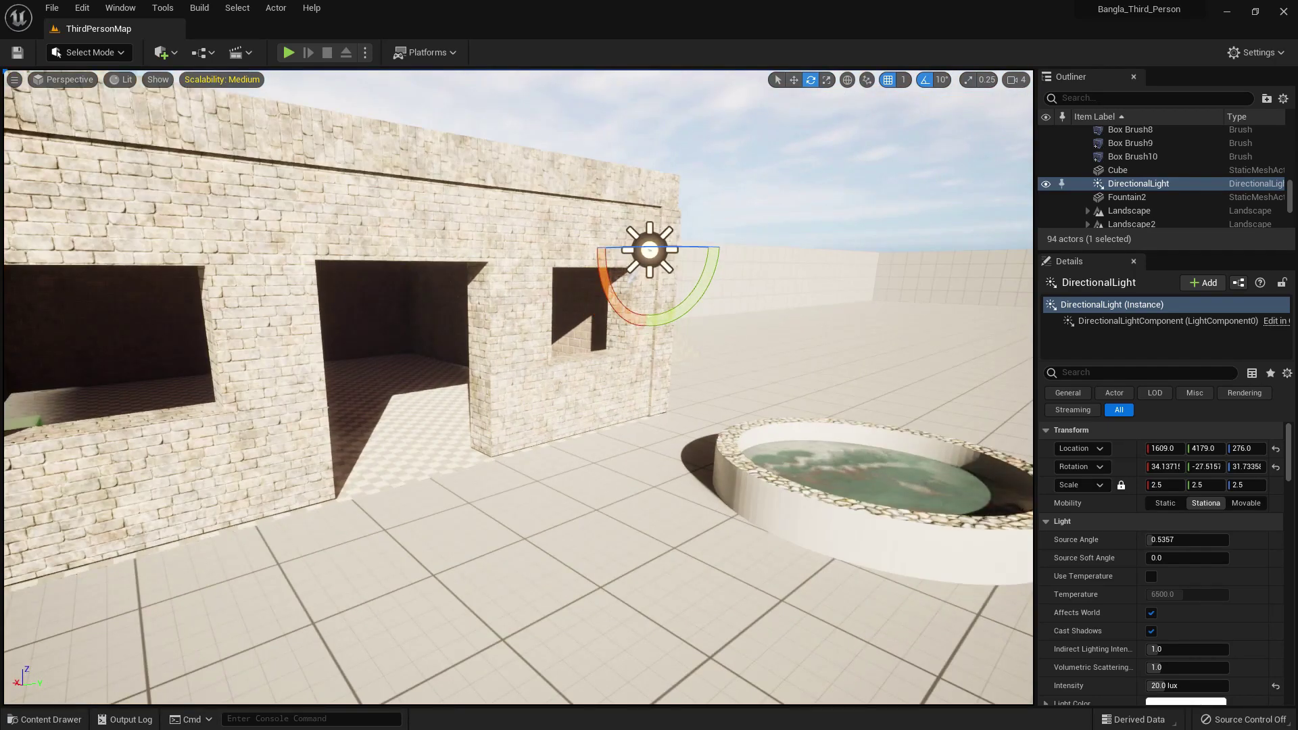
pyautogui.keyDown('alt'); pyautogui.moveTo(563, 411); pyautogui.dragTo(629, 414); pyautogui.keyUp('alt')
pyautogui.click(1205, 503)
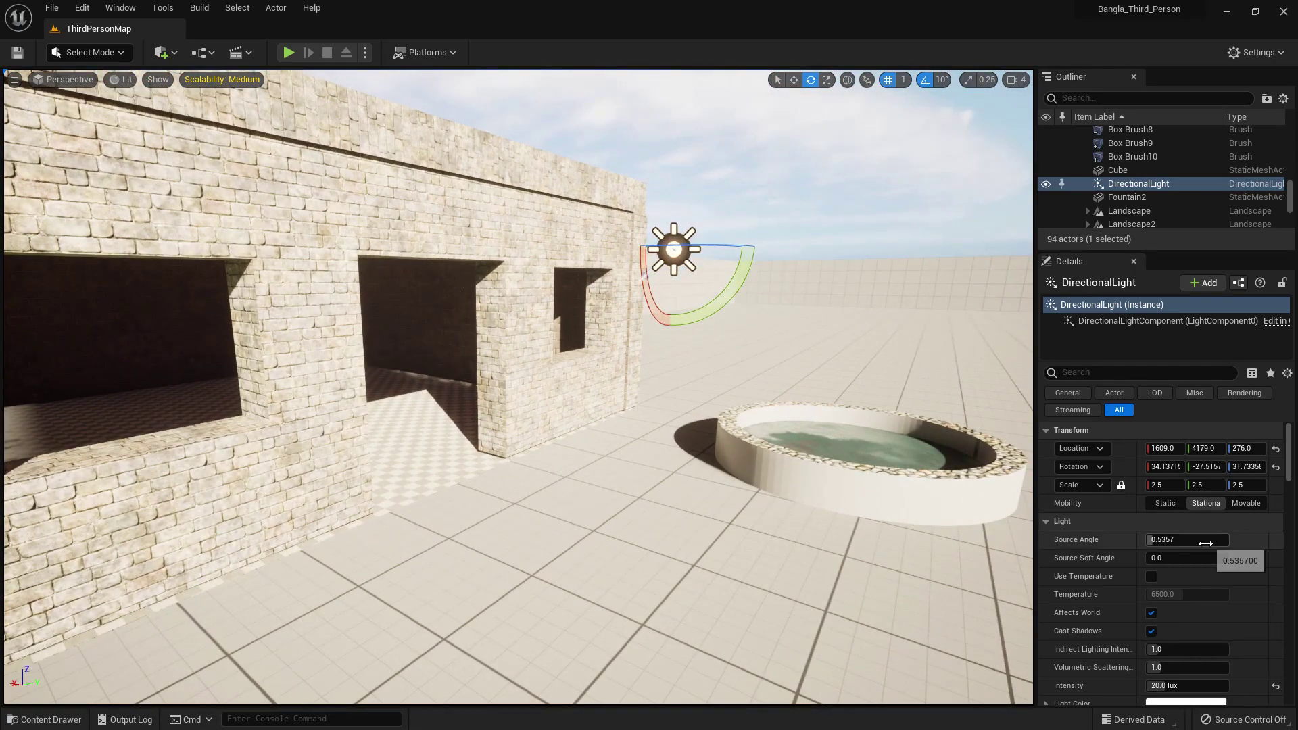
pyautogui.scroll(-1, 1190, 520)
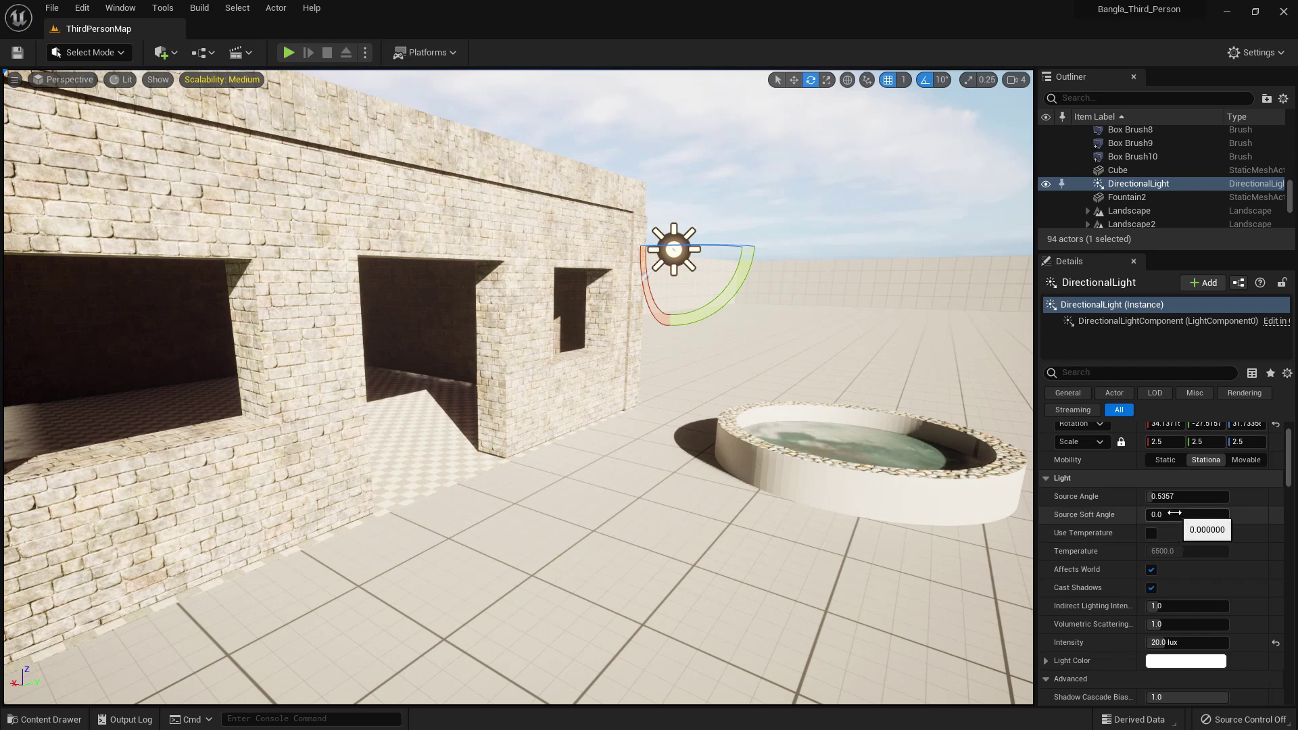
pyautogui.scroll(-2, 1174, 513)
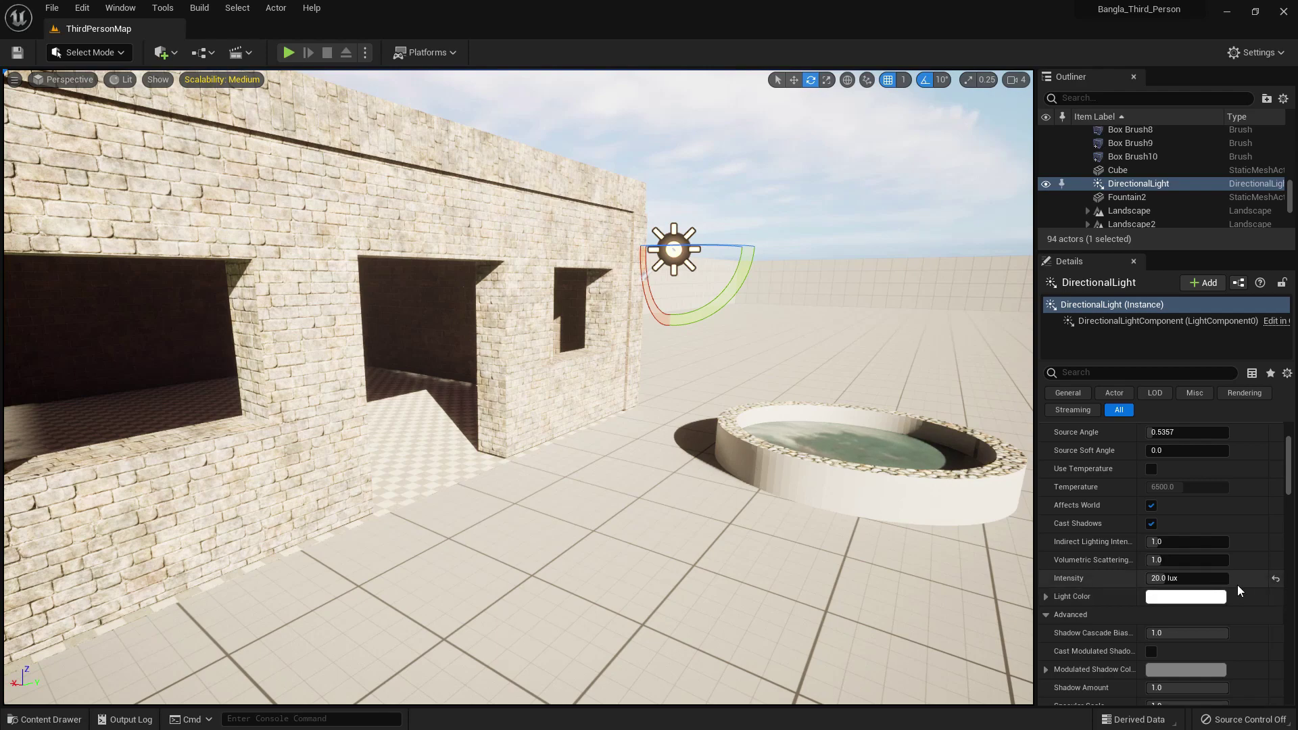
# - Reset the DirectionalLight's intensity to the default 10 lux and rotate the light again beside the house
pyautogui.click(1275, 579)
pyautogui.keyDown('alt'); pyautogui.moveTo(645, 311); pyautogui.dragTo(600, 324); pyautogui.keyUp('alt')
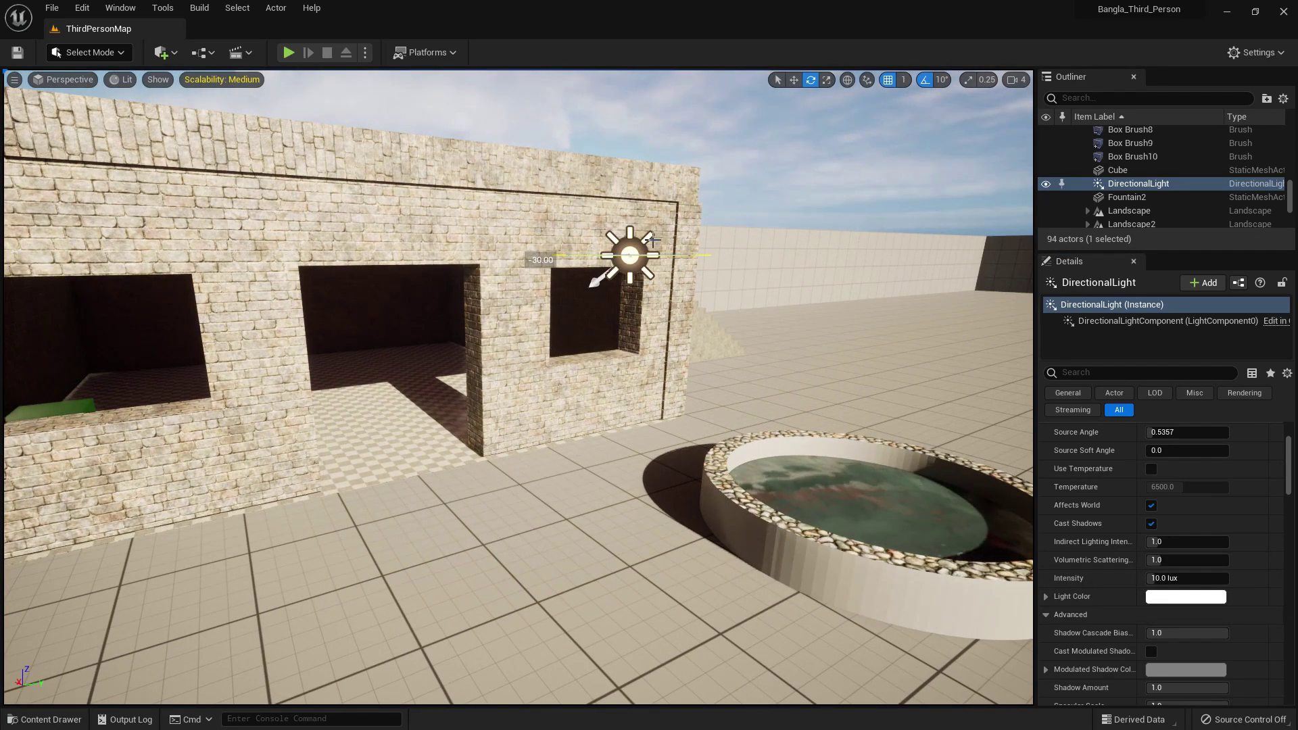
pyautogui.moveTo(628, 255); pyautogui.dragTo(598, 290)
pyautogui.keyDown('alt'); pyautogui.moveTo(739, 342); pyautogui.dragTo(754, 347); pyautogui.keyUp('alt')
# - Try an intensity of 20 lux on the DirectionalLight while viewing the house exterior, then restore the default
pyautogui.click(1162, 581)
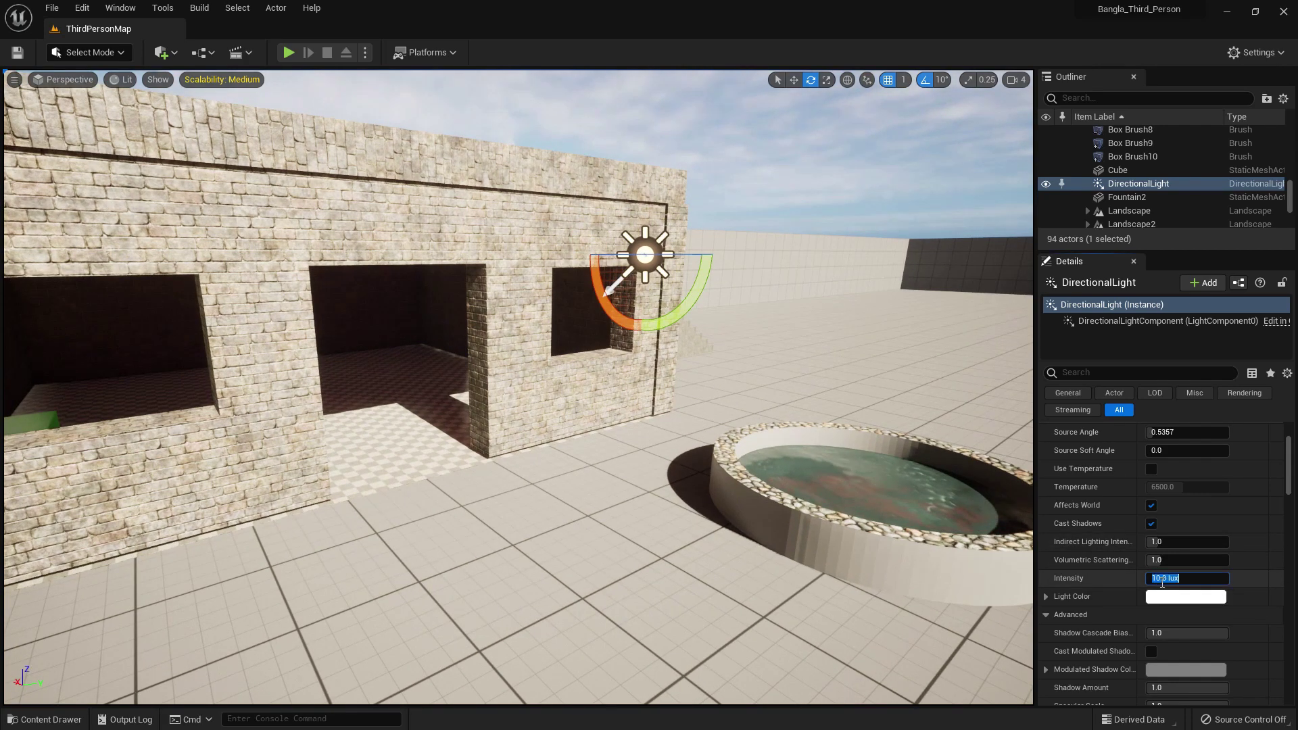
pyautogui.write('2')
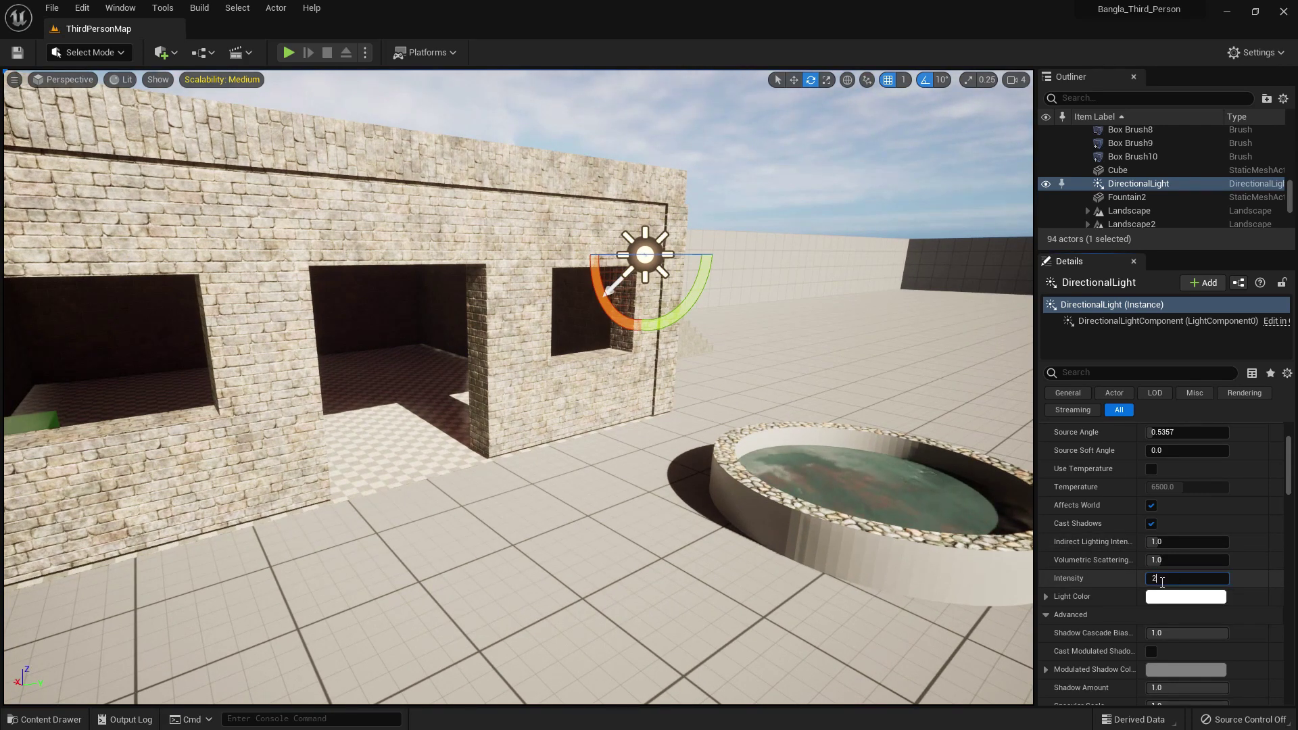
pyautogui.write('0')
pyautogui.press('Return')
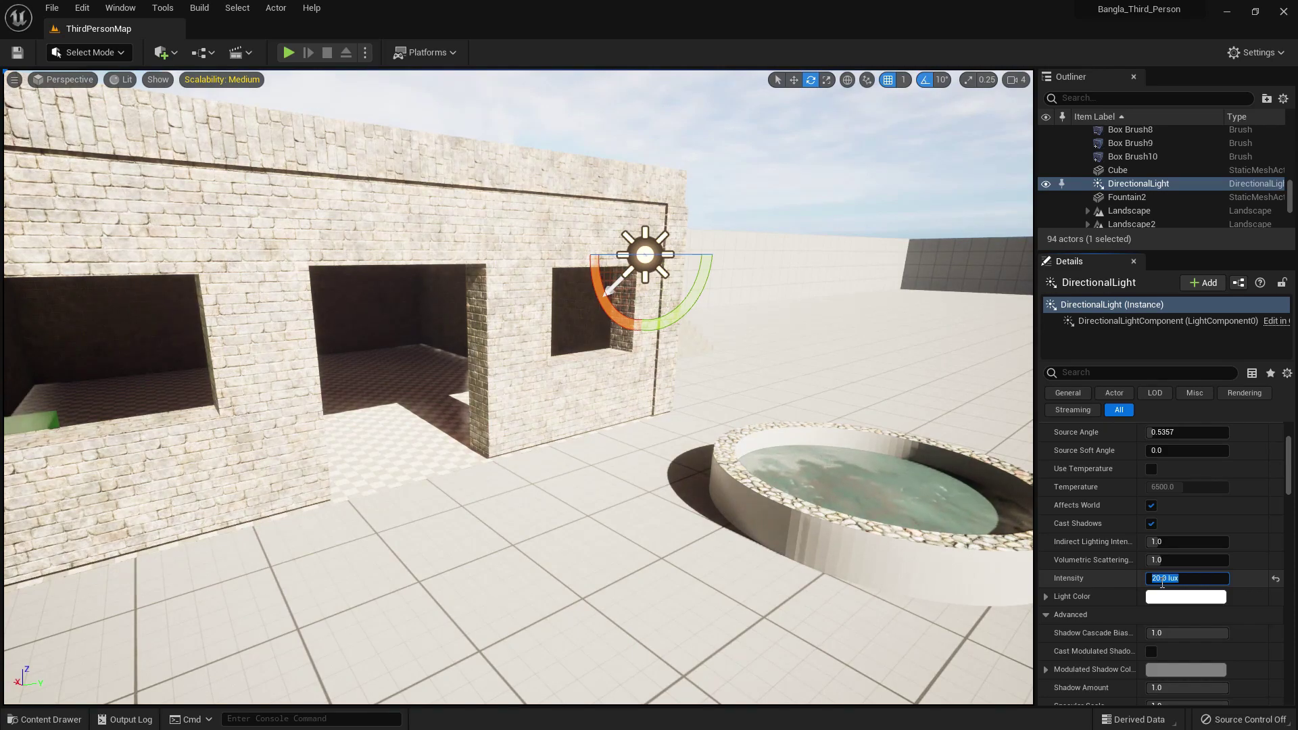
pyautogui.click(1276, 579)
# - Try the DirectionalLight at 20 lux while viewing the dark room inside the house, then reset its intensity
pyautogui.moveTo(666, 435); pyautogui.dragTo(643, 437, button='right')
pyautogui.scroll(10, 642, 437)
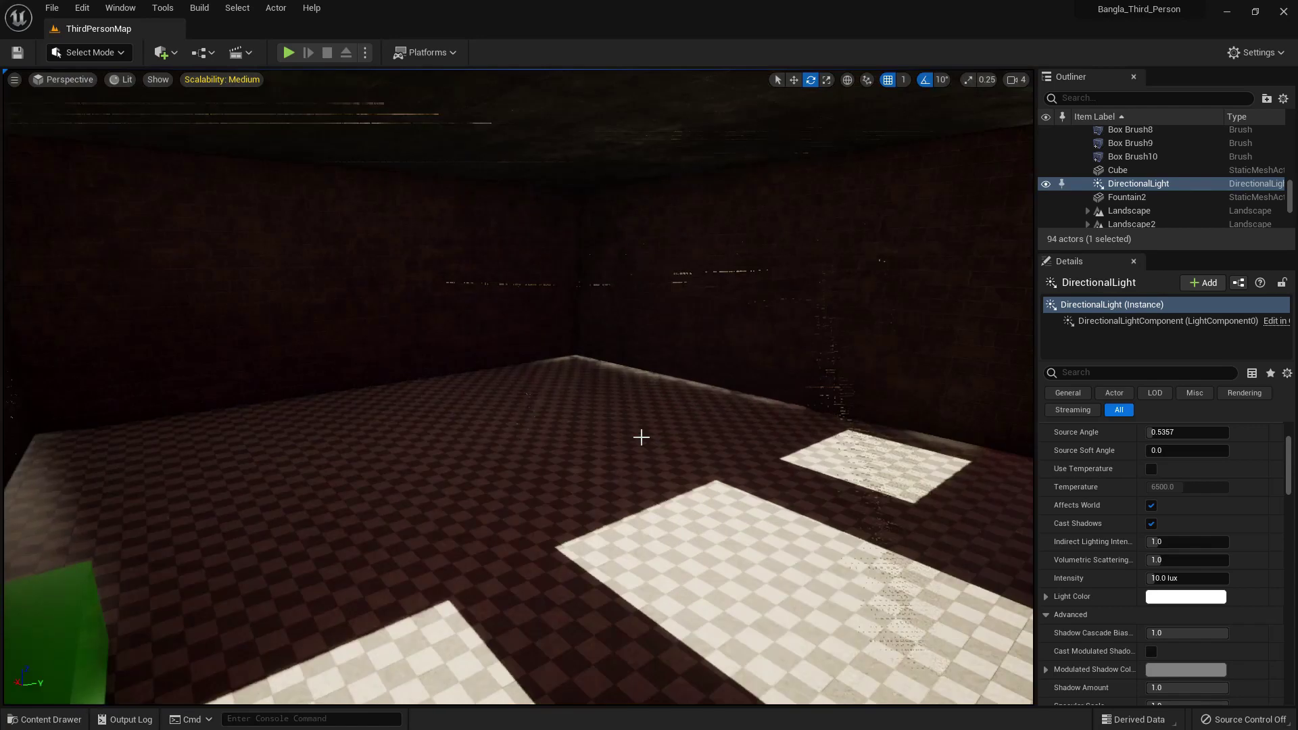
pyautogui.moveTo(719, 412); pyautogui.dragTo(719, 405, button='right')
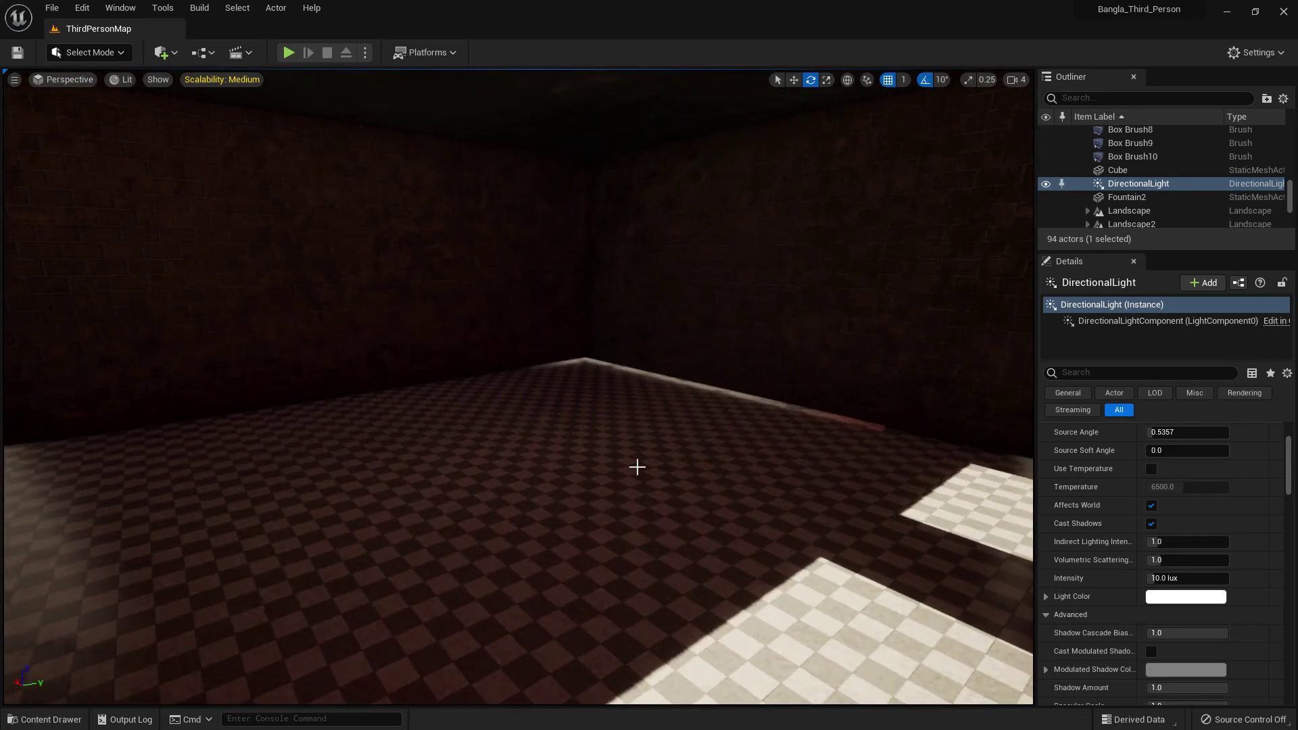
pyautogui.click(1164, 577)
pyautogui.write('20')
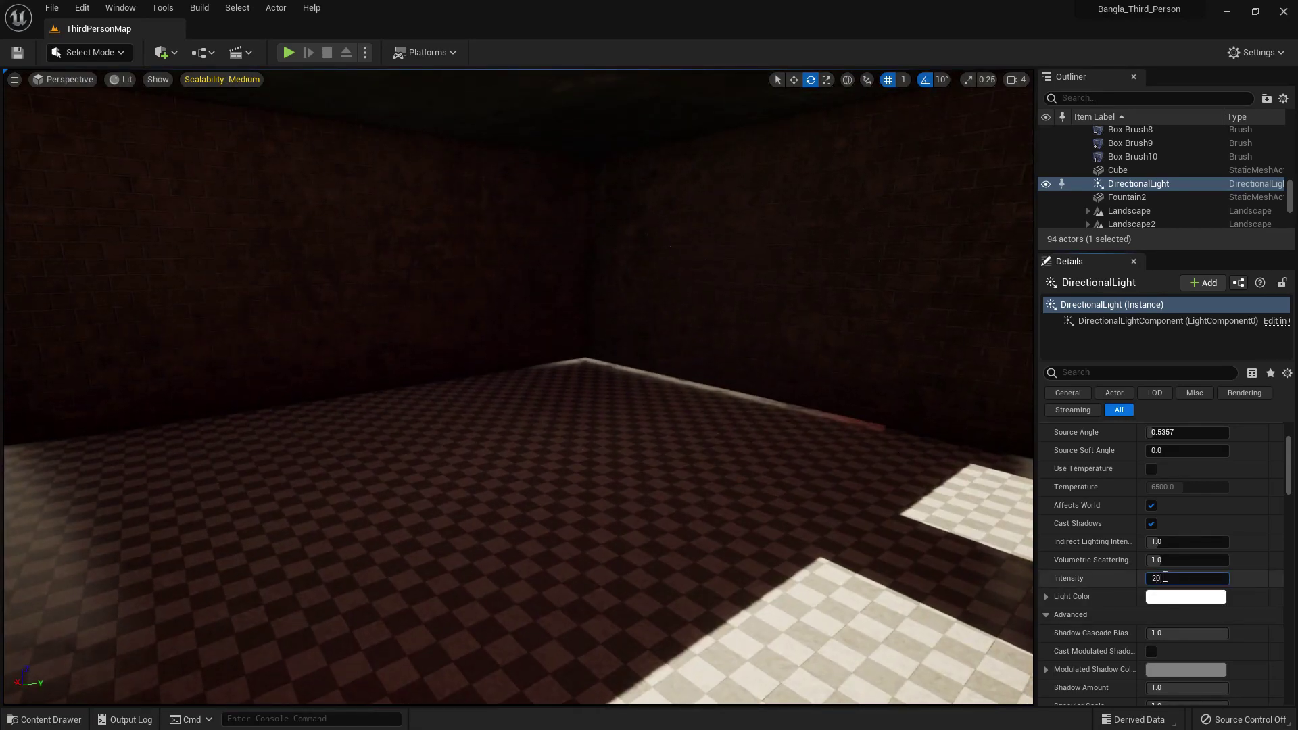
pyautogui.press('Return')
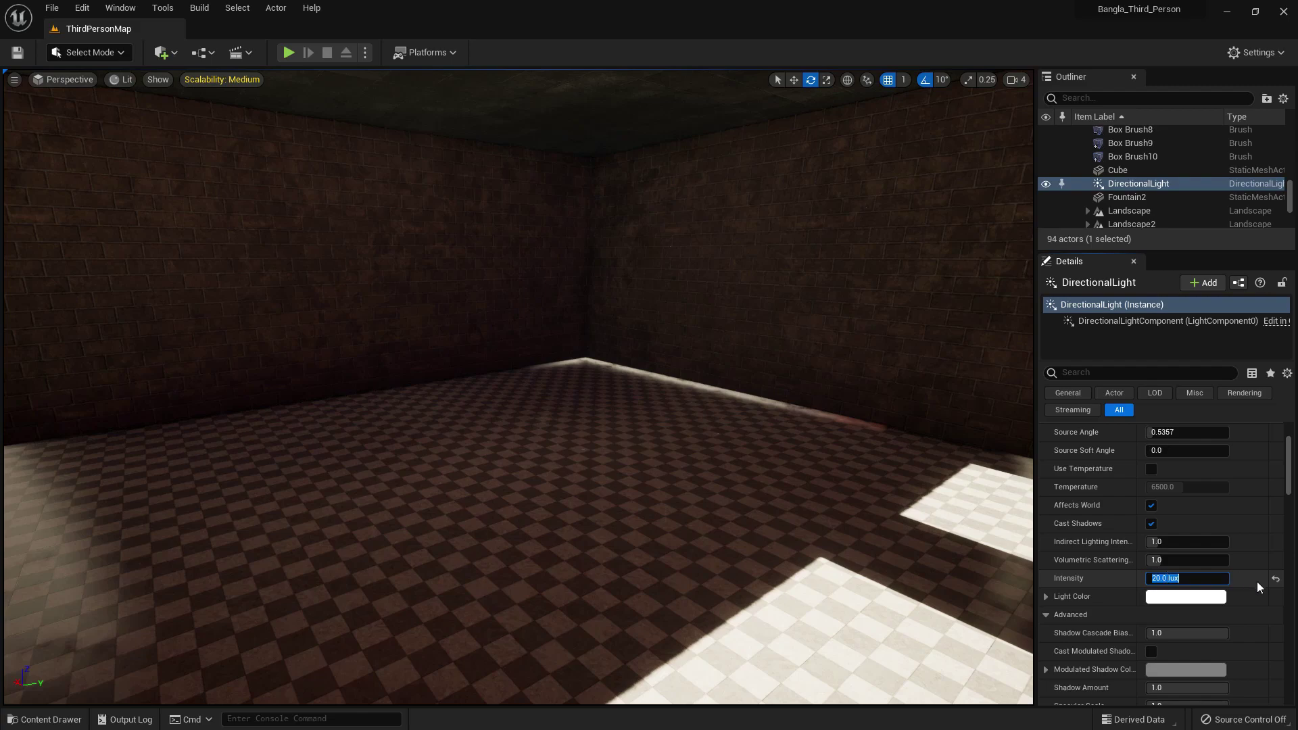
pyautogui.click(1274, 581)
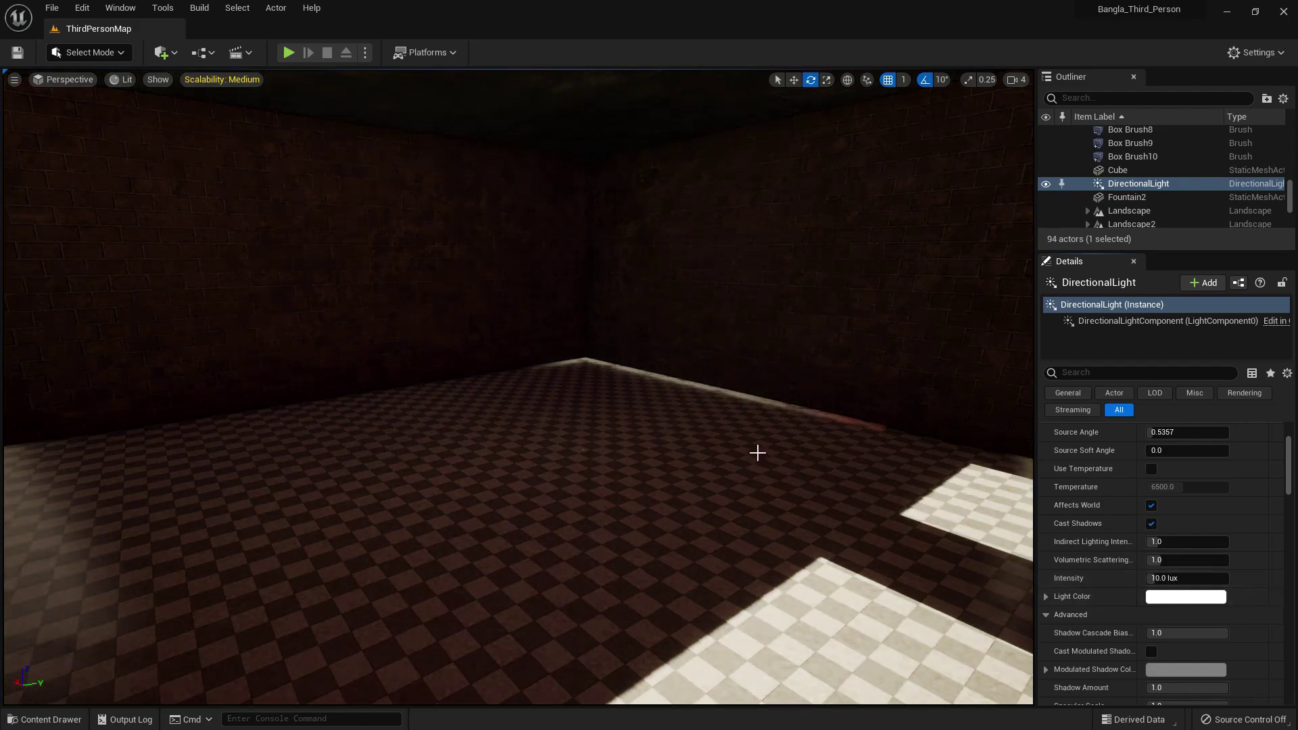
# - Save a view of the house interior with the sunlit floor patches as viewport Bookmark 2
pyautogui.scroll(-5, 758, 432)
pyautogui.scroll(-5, 757, 422)
pyautogui.moveTo(758, 421); pyautogui.dragTo(879, 422, button='middle')
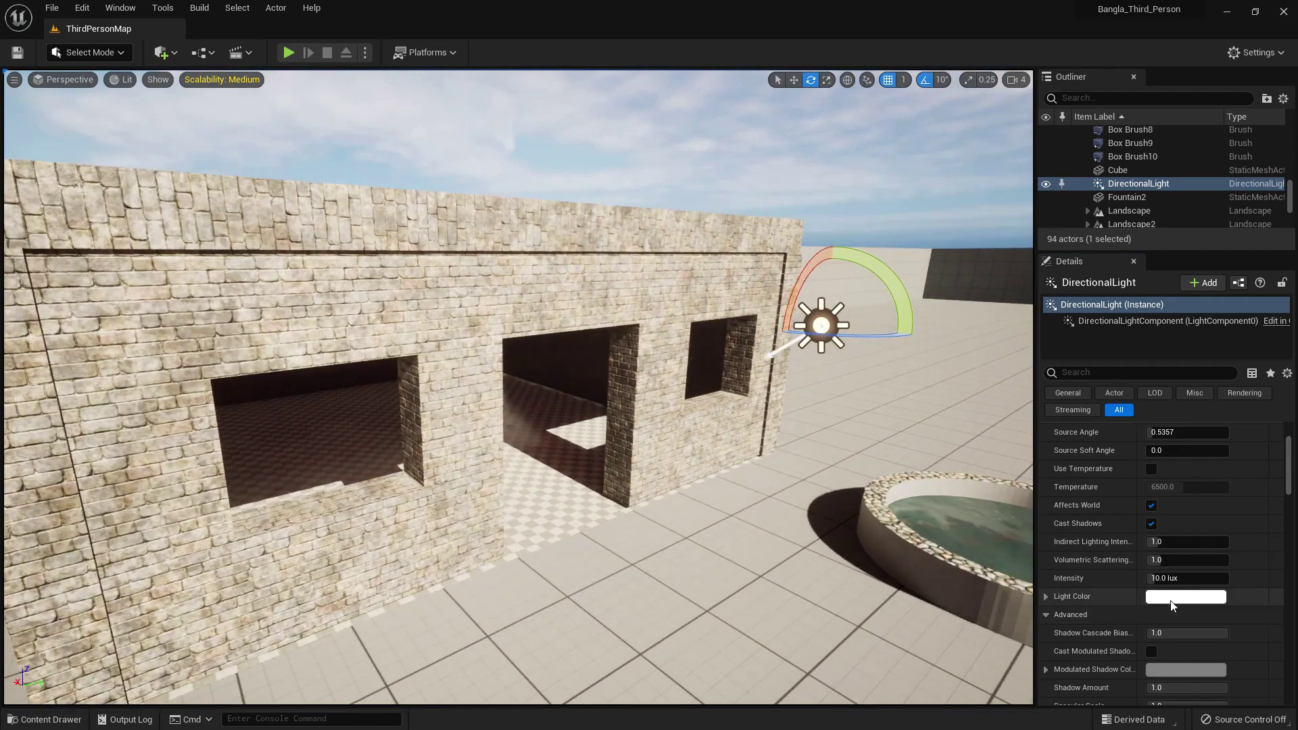
pyautogui.scroll(5, 406, 369)
pyautogui.moveTo(506, 362); pyautogui.dragTo(358, 362, button='middle')
pyautogui.moveTo(506, 362); pyautogui.dragTo(507, 362)
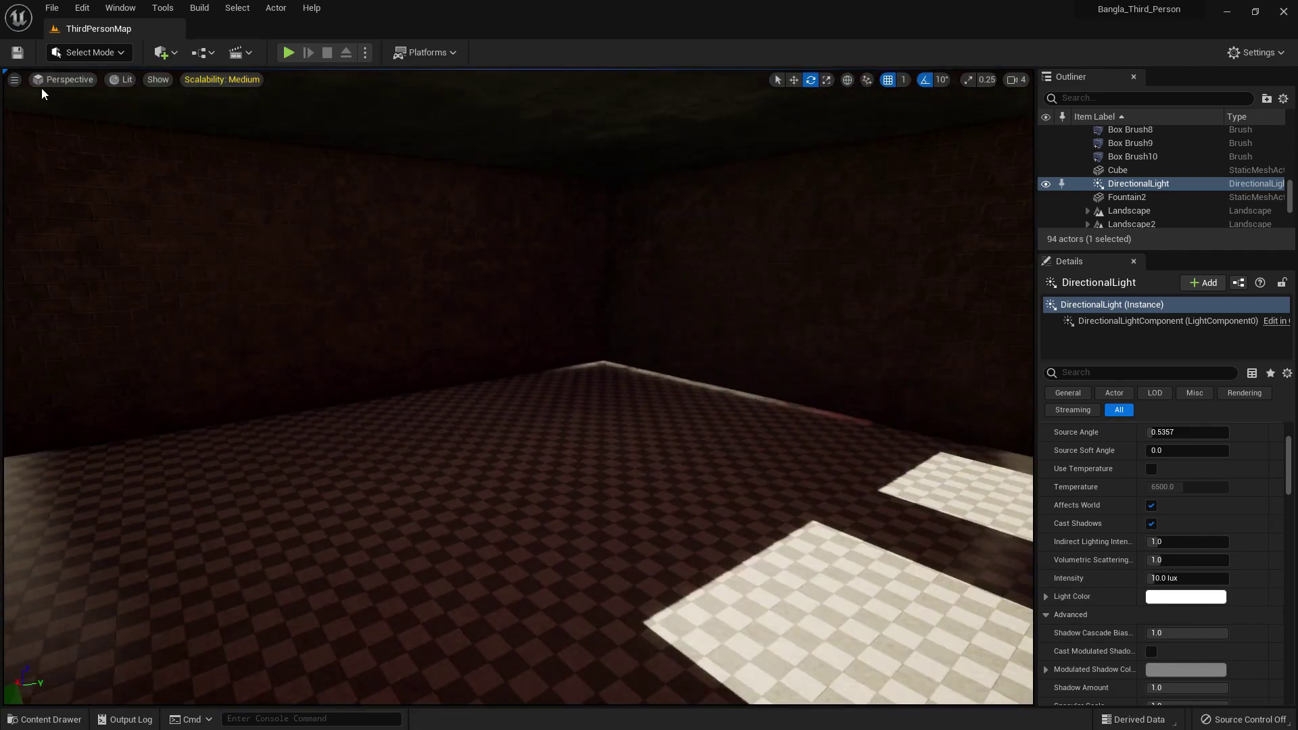
pyautogui.click(15, 79)
pyautogui.moveTo(89, 317)
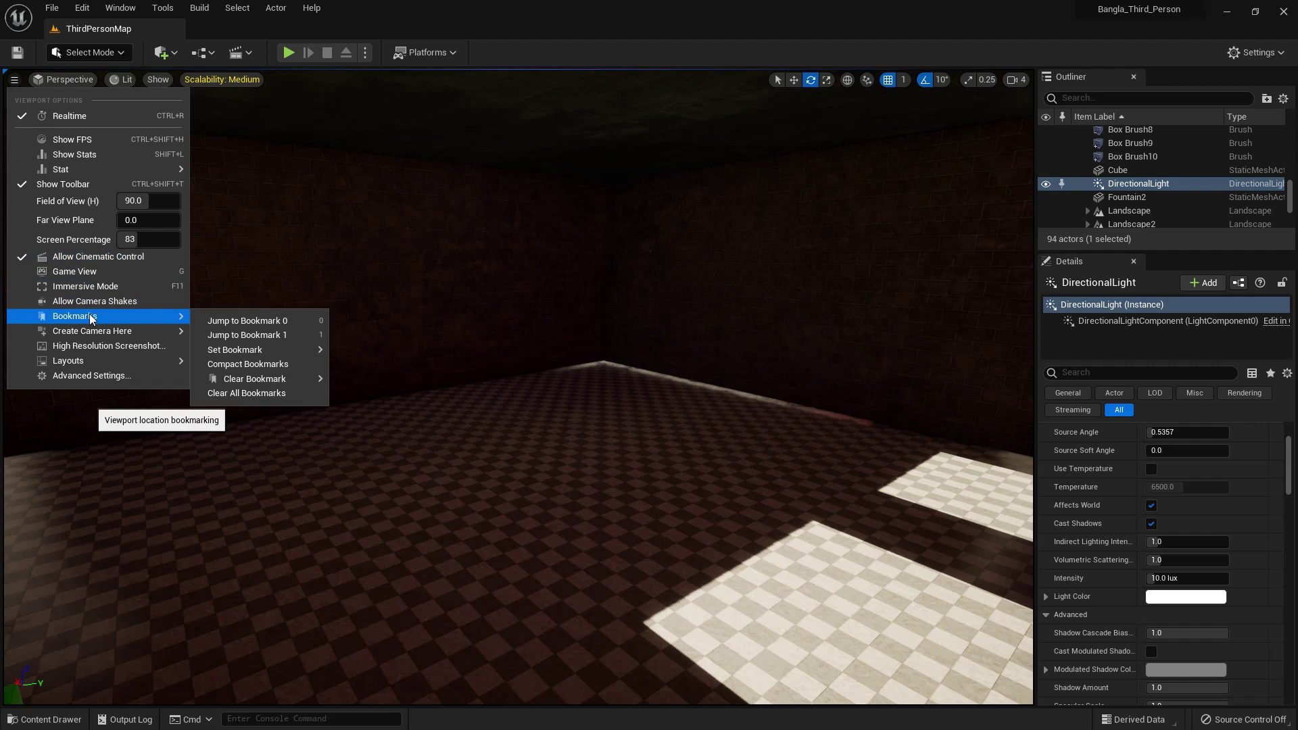
pyautogui.moveTo(251, 350)
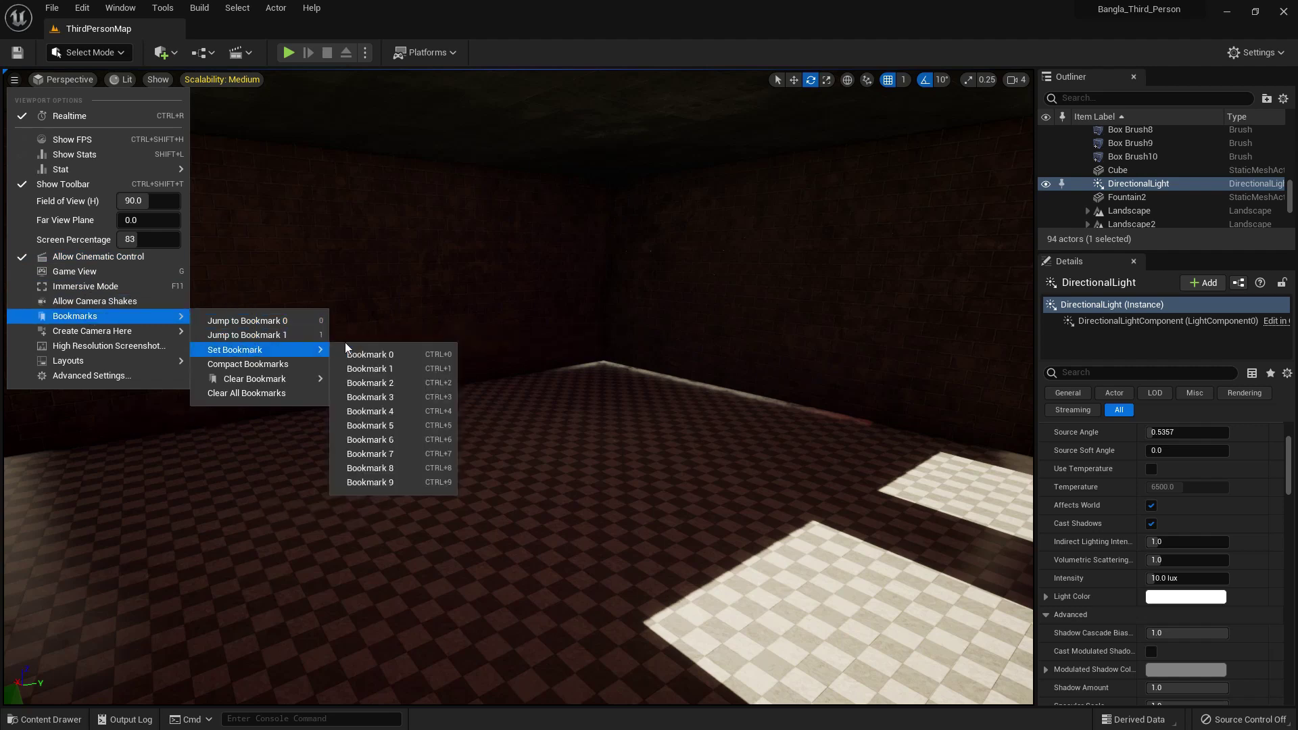
pyautogui.click(390, 383)
# - Recall viewport Bookmark 0, pull the view back from the house, and jump to Bookmark 1
pyautogui.press('0')
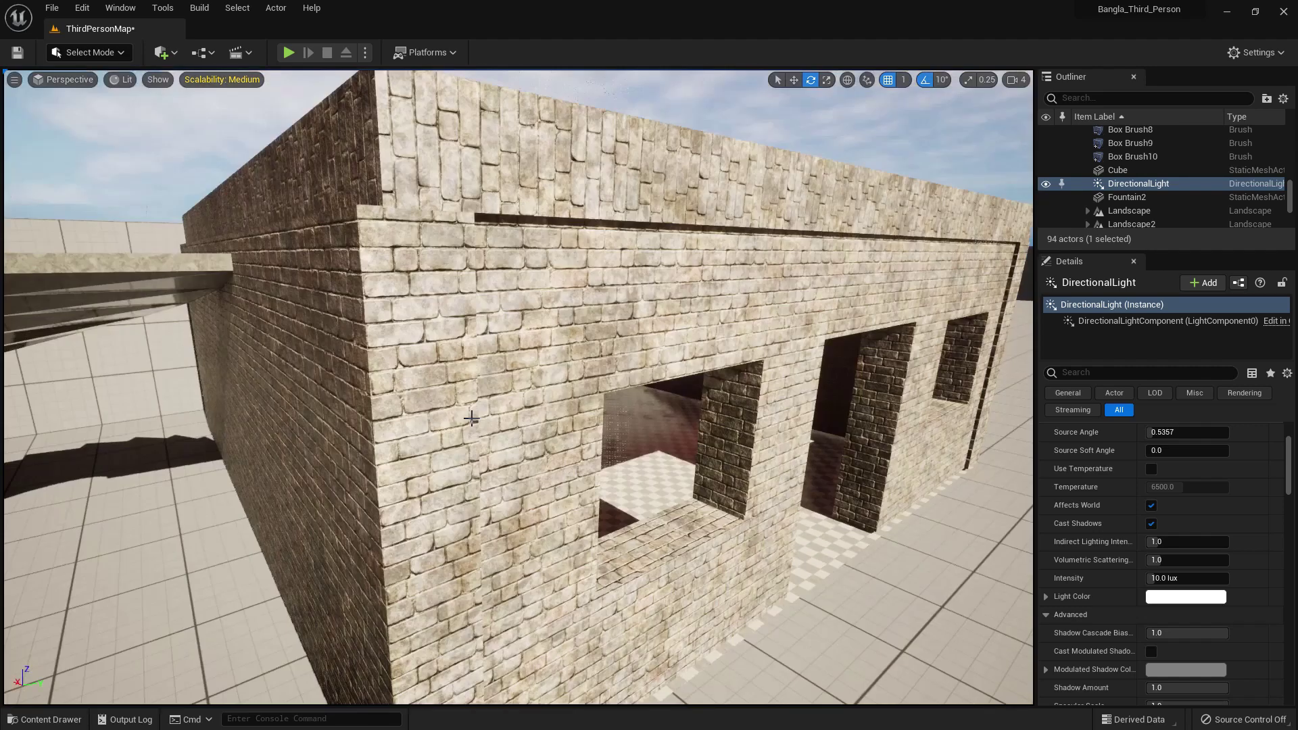
pyautogui.scroll(-5, 471, 418)
pyautogui.moveTo(498, 410); pyautogui.dragTo(602, 432, button='middle')
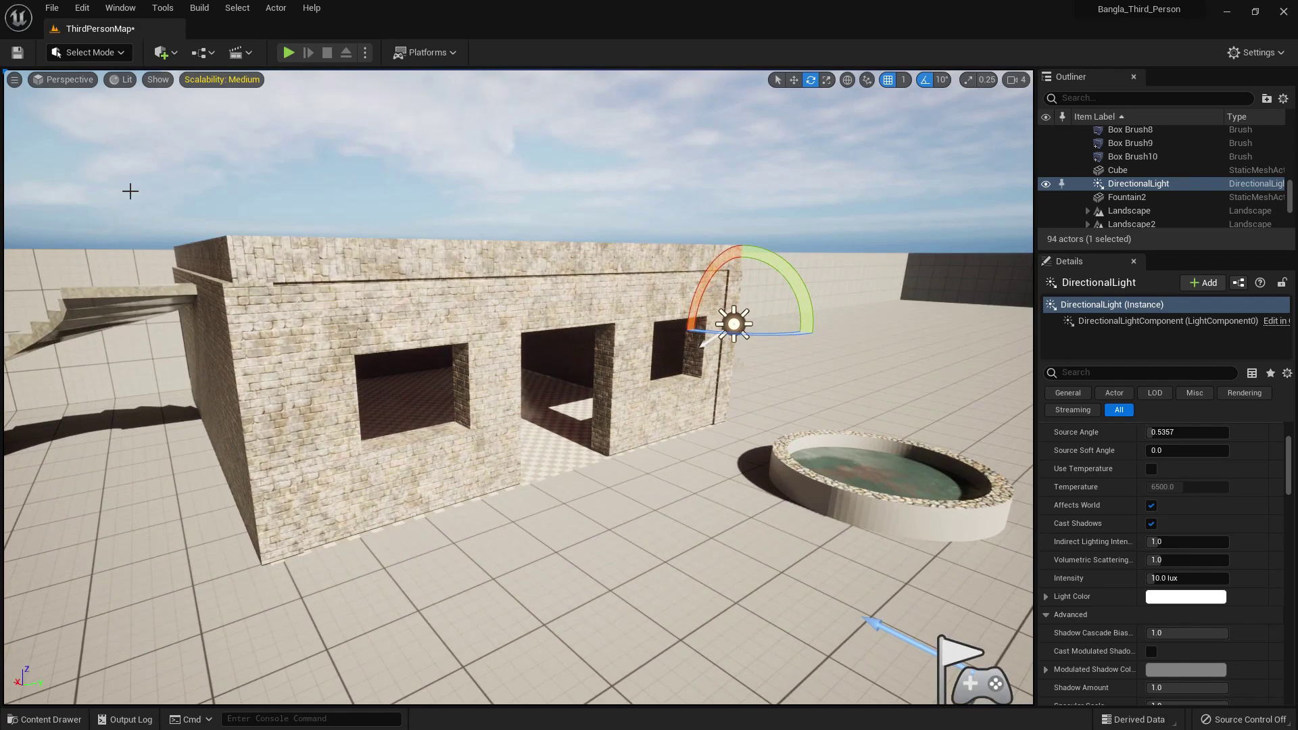
pyautogui.click(14, 80)
pyautogui.moveTo(146, 318)
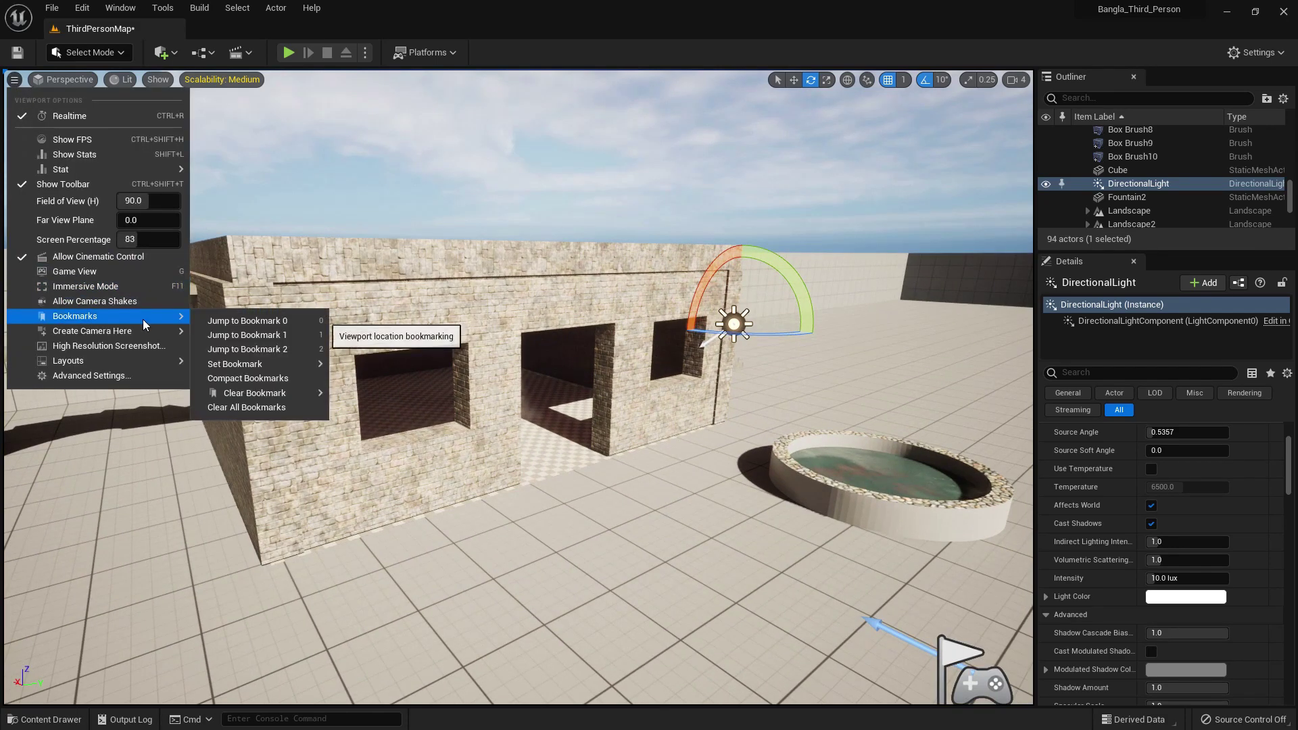
pyautogui.click(280, 335)
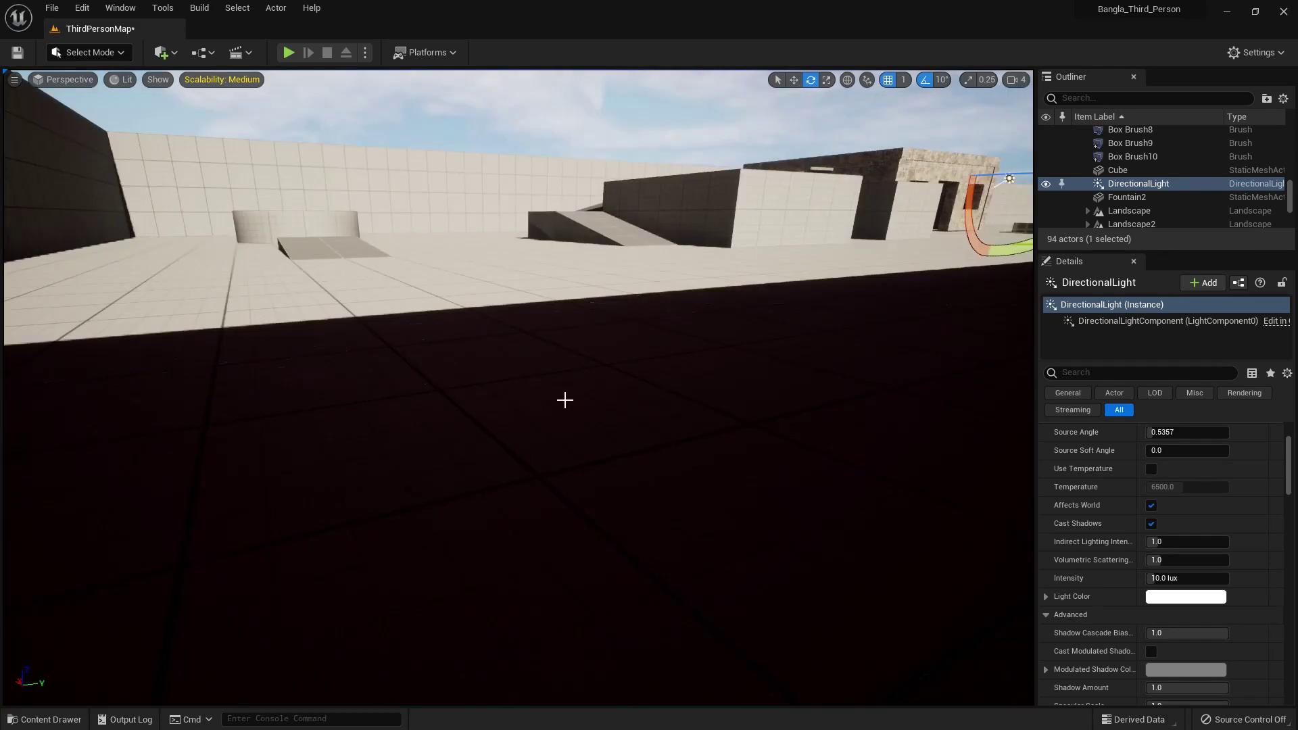
# - Save a front view of the house exterior with the fountain alongside as viewport Bookmark 4, and test recalling it
pyautogui.scroll(-5, 564, 400)
pyautogui.moveTo(550, 386); pyautogui.dragTo(546, 304, button='middle')
pyautogui.scroll(4, 683, 320)
pyautogui.moveTo(683, 320); pyautogui.dragTo(659, 326, button='middle')
pyautogui.click(704, 349)
pyautogui.press('f')
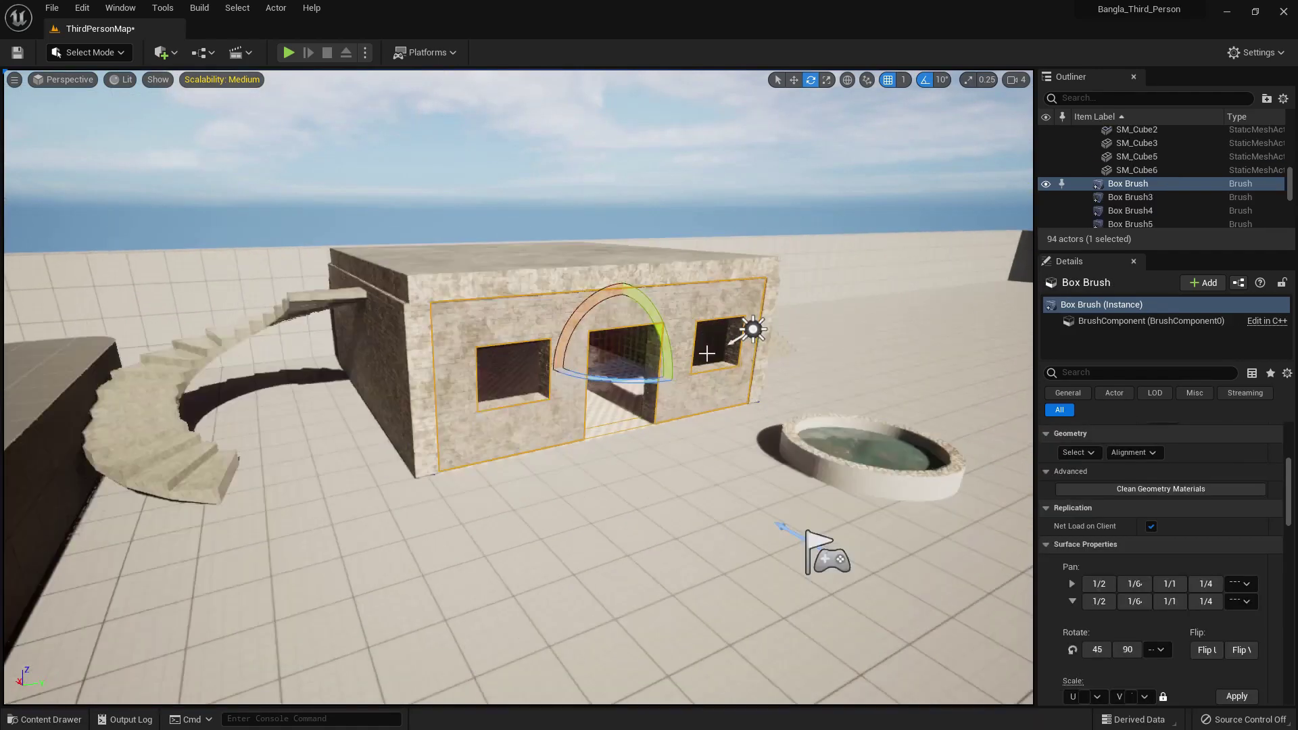
pyautogui.keyDown('alt'); pyautogui.moveTo(547, 507); pyautogui.dragTo(467, 502); pyautogui.keyUp('alt')
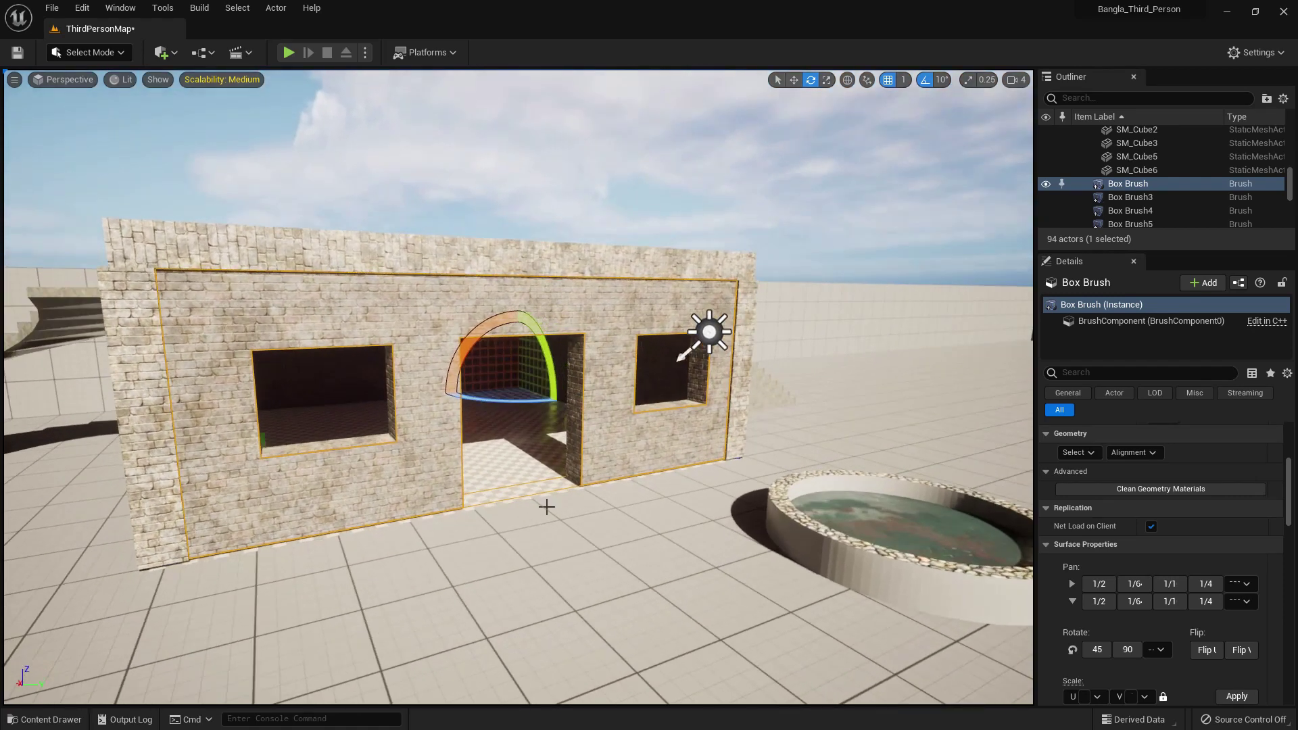
pyautogui.click(14, 79)
pyautogui.moveTo(132, 315)
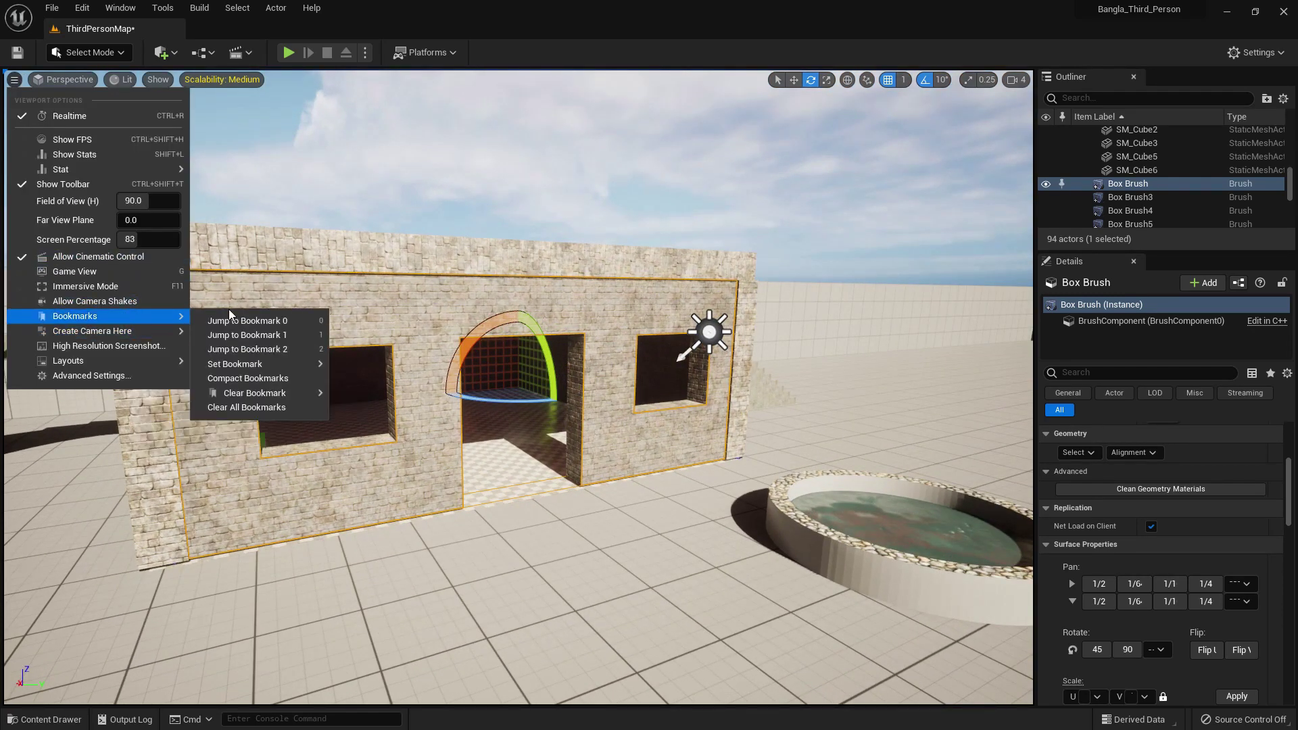
pyautogui.moveTo(304, 363)
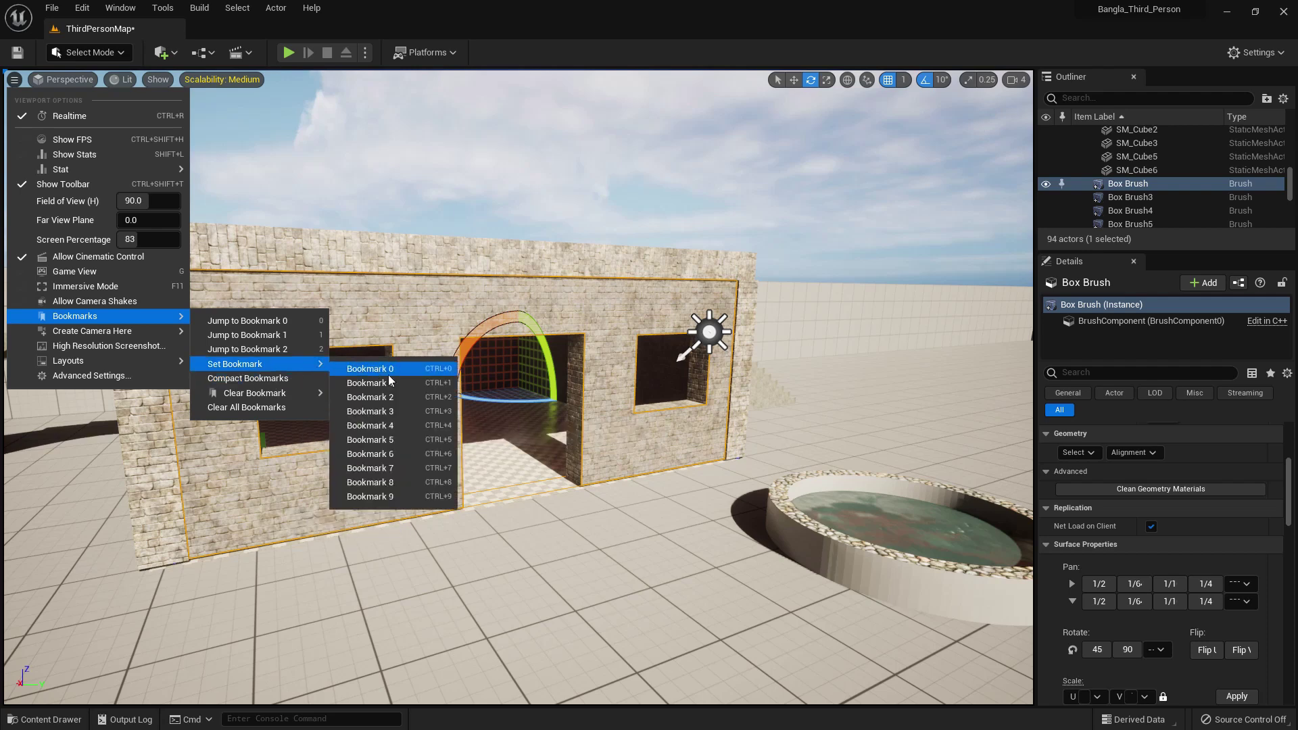
pyautogui.click(395, 425)
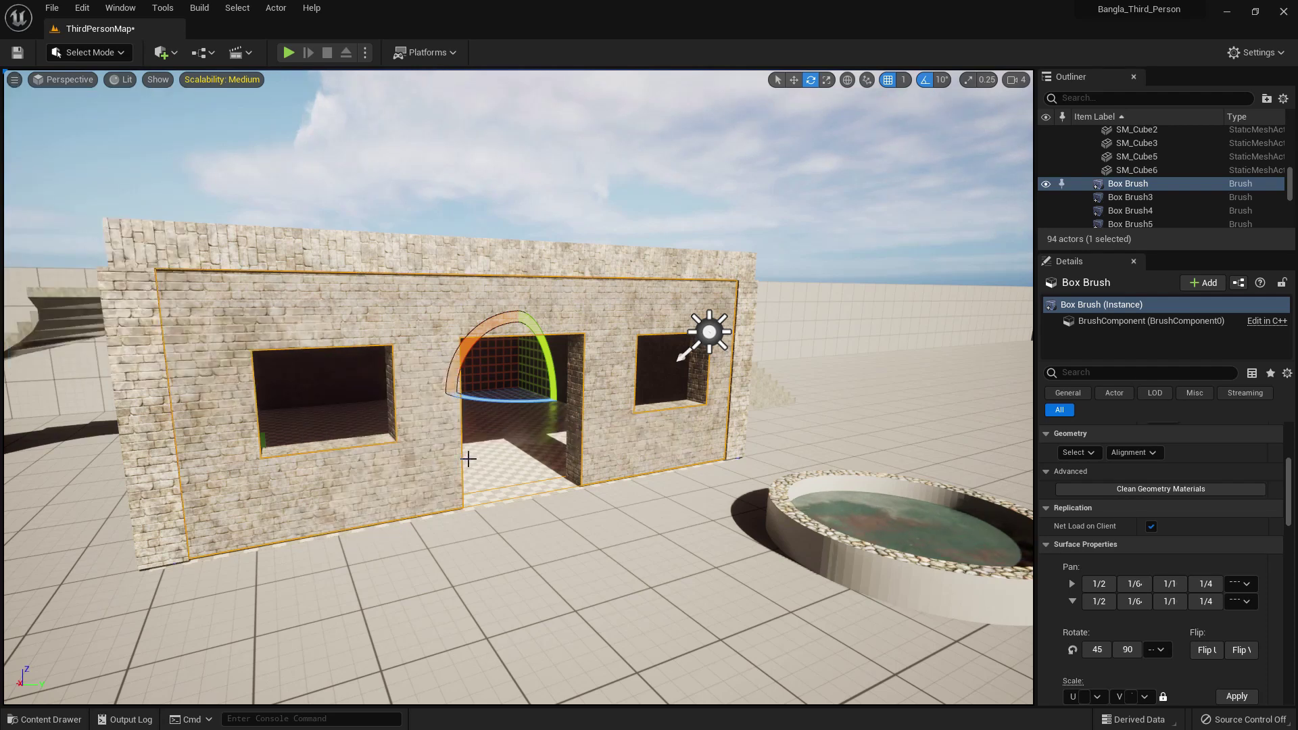
pyautogui.press('1')
pyautogui.press('4')
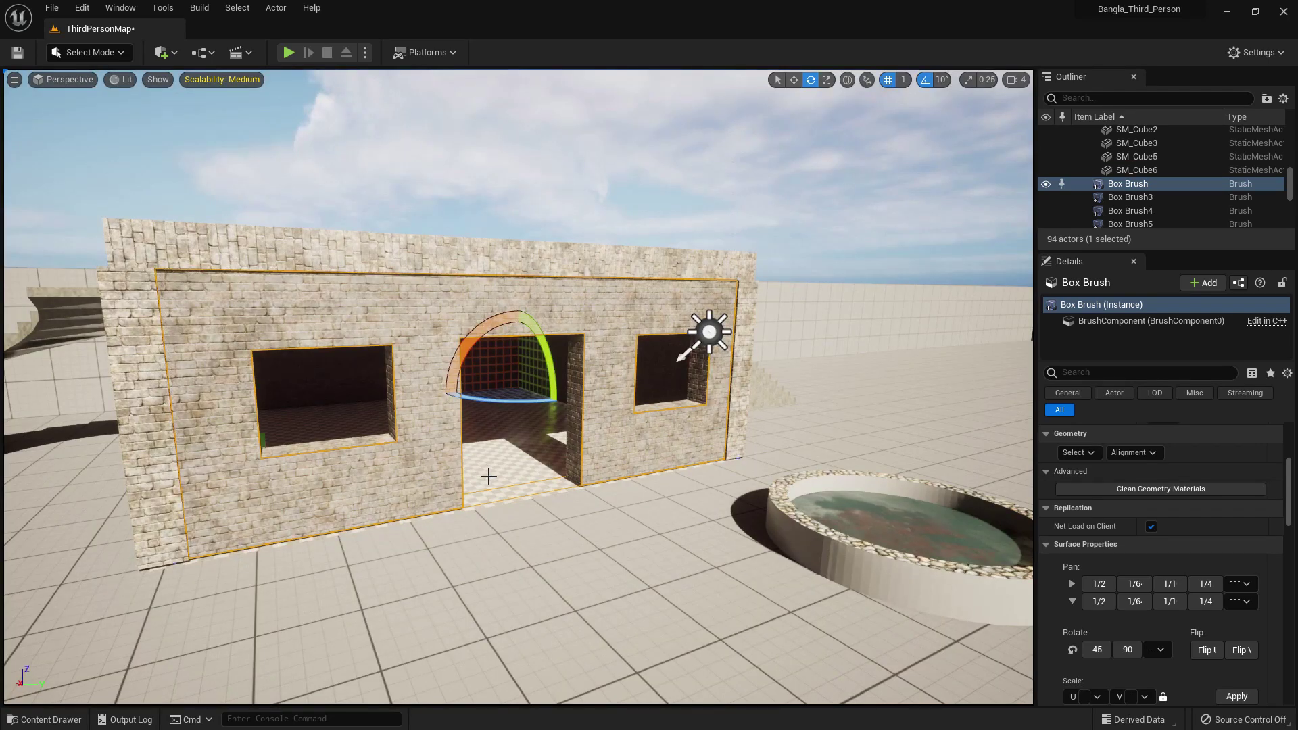
# - Filter the Outliner by "dire" and select the DirectionalLight to reach its light settings
pyautogui.click(1074, 100)
pyautogui.write('dire')
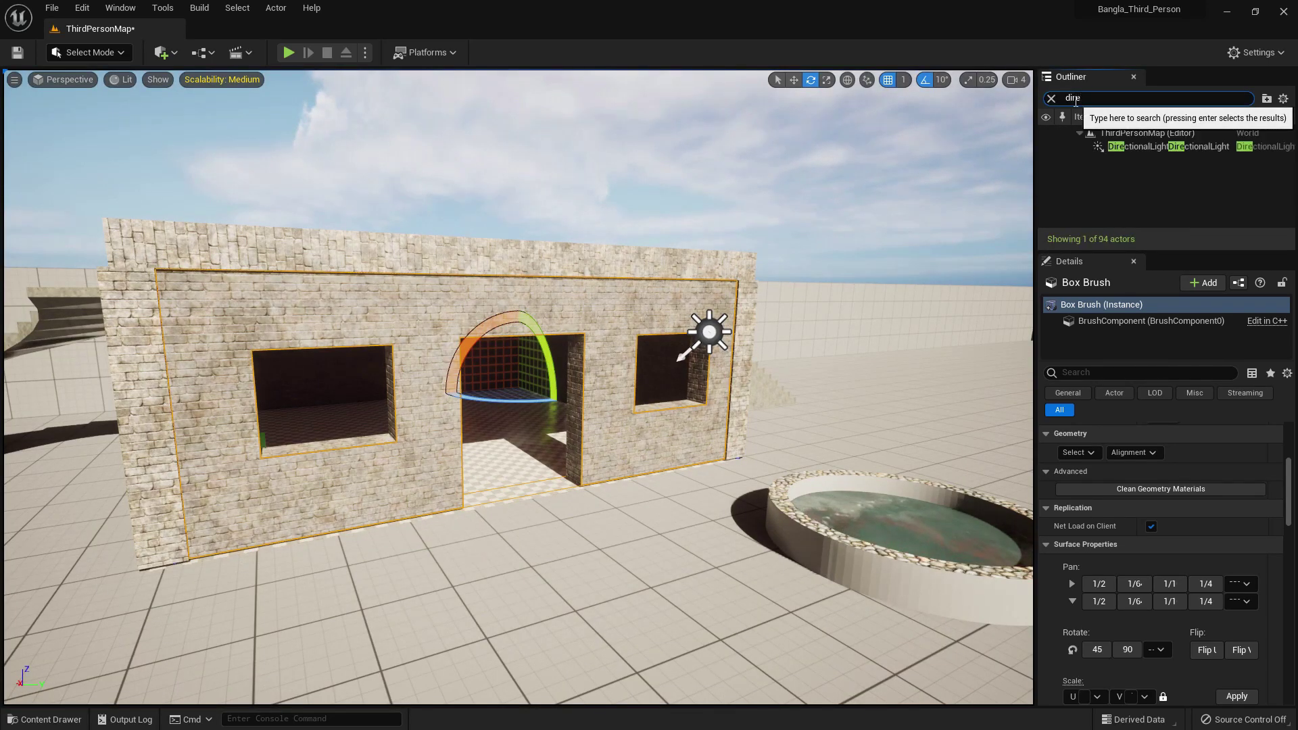
pyautogui.click(1102, 147)
pyautogui.scroll(-2, 1195, 518)
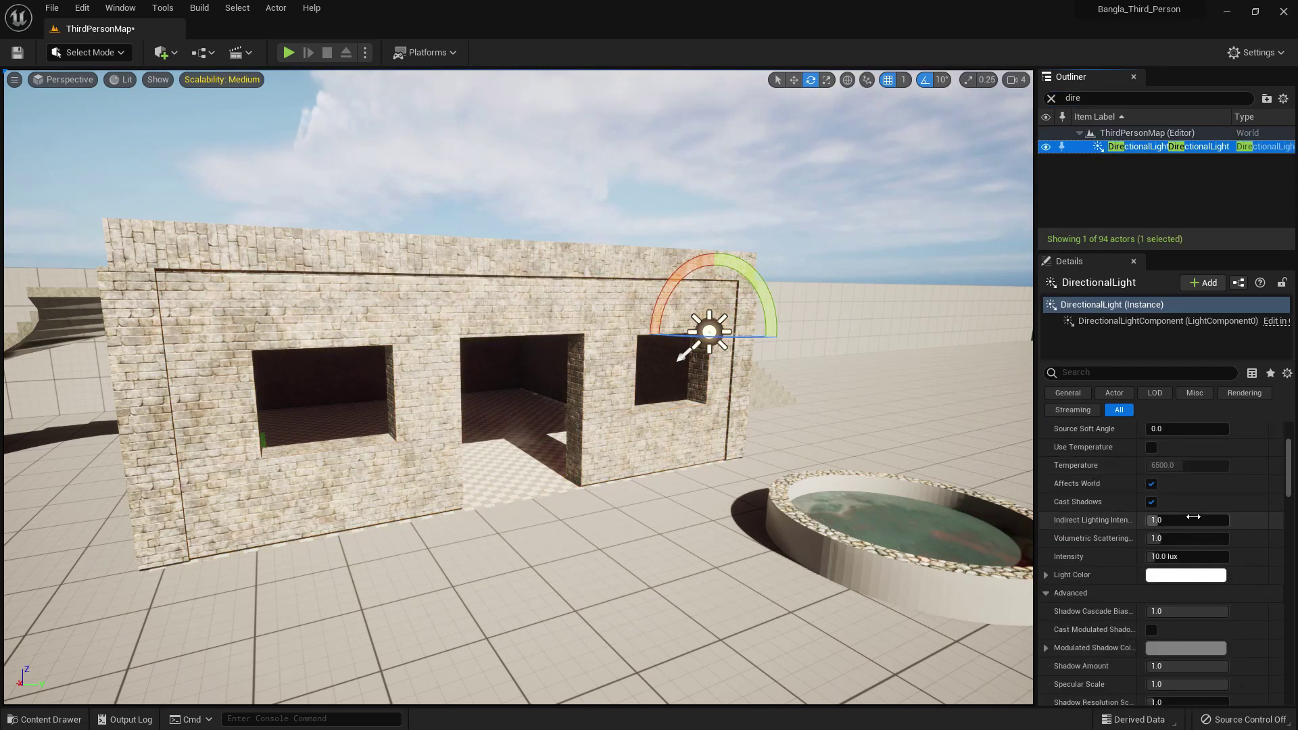
pyautogui.scroll(-3, 1193, 516)
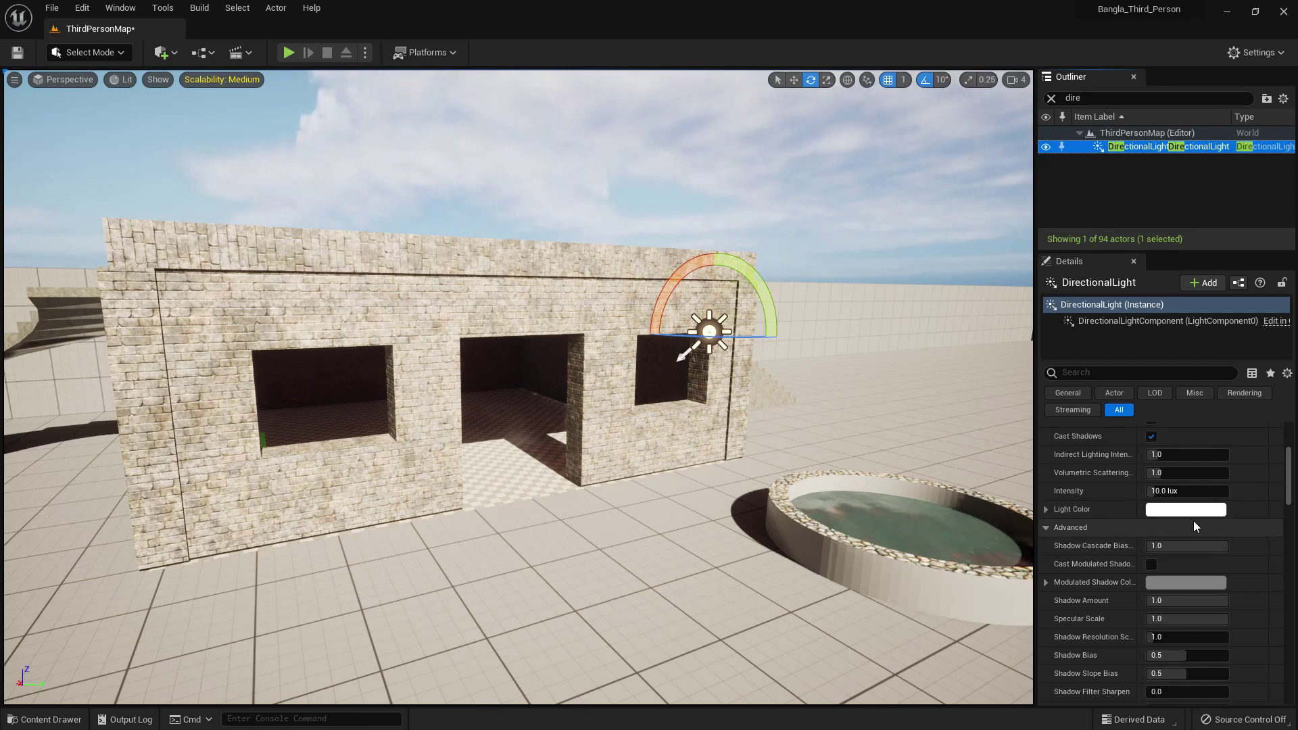
# - Try a pale yellow light color on the DirectionalLight, then cancel the color change
pyautogui.click(1167, 519)
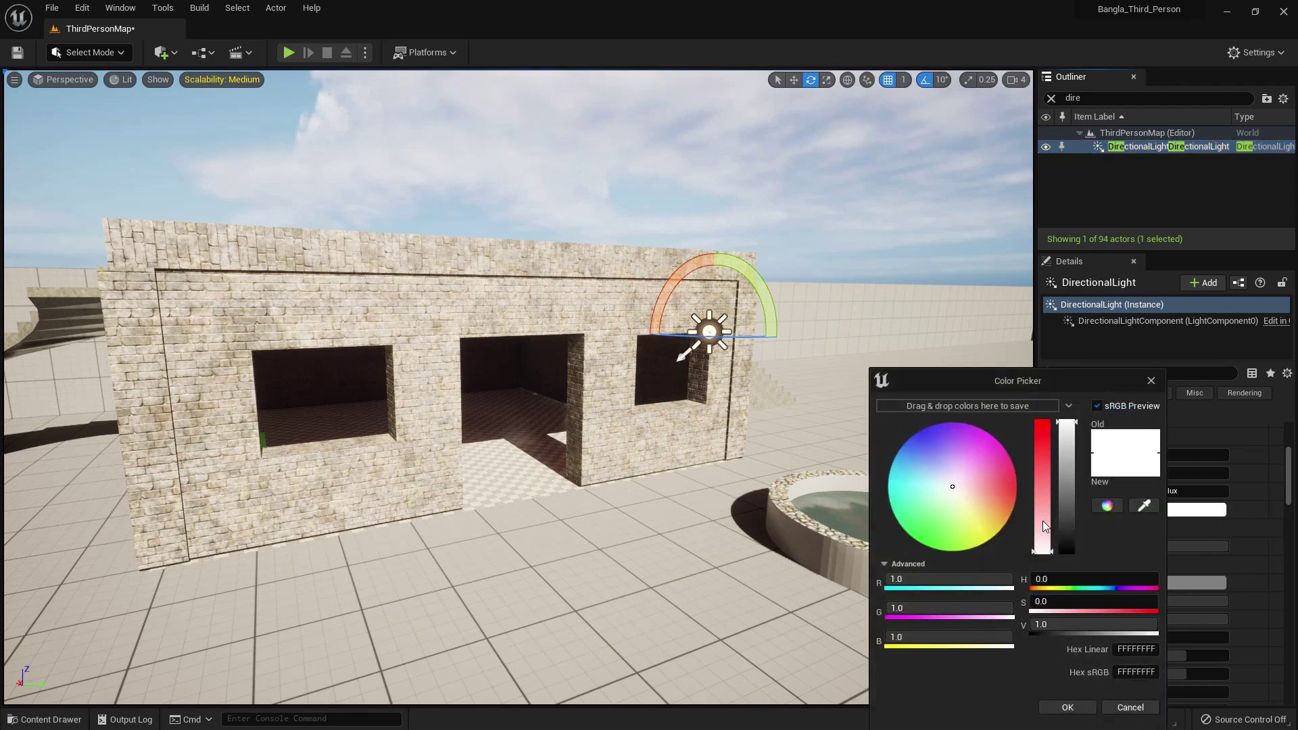
pyautogui.click(1007, 505)
pyautogui.click(937, 485)
pyautogui.moveTo(937, 484)
pyautogui.mouseDown()
pyautogui.moveTo(934, 455)
pyautogui.moveTo(915, 493)
pyautogui.moveTo(970, 493)
pyautogui.moveTo(967, 507)
pyautogui.mouseUp()
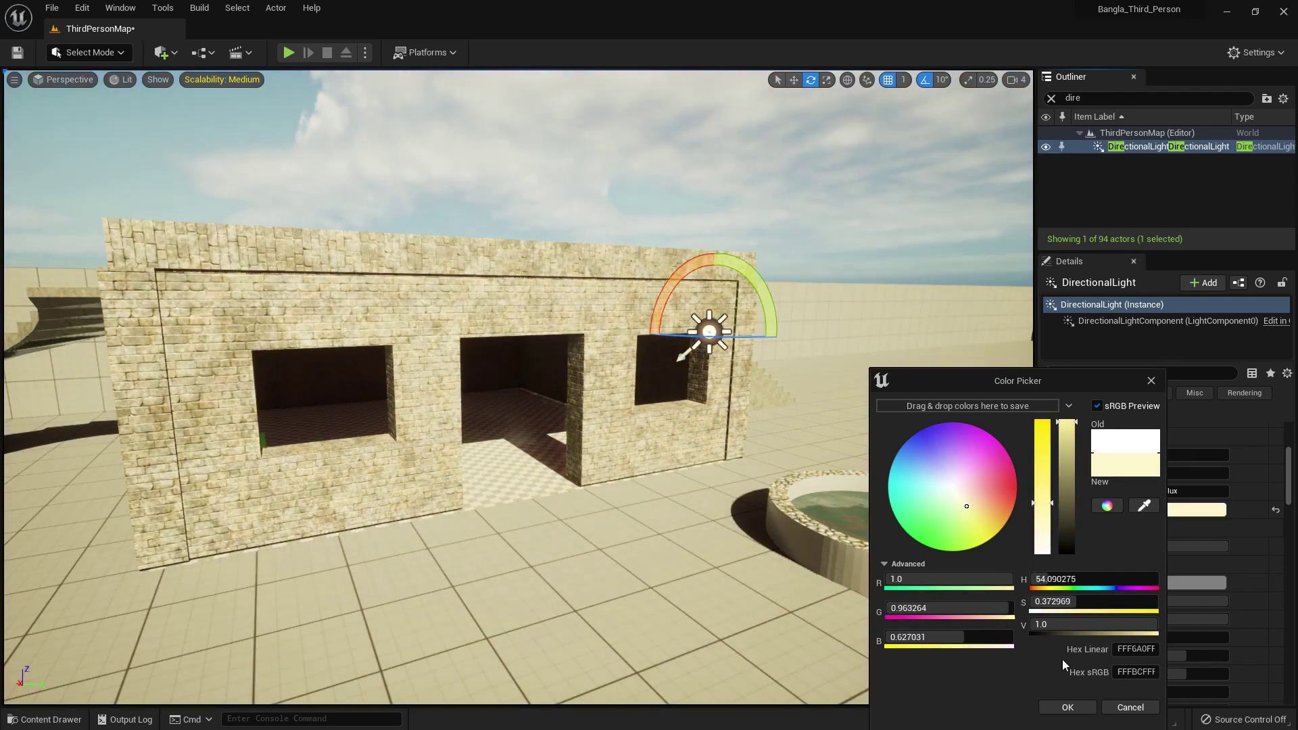
pyautogui.click(1130, 707)
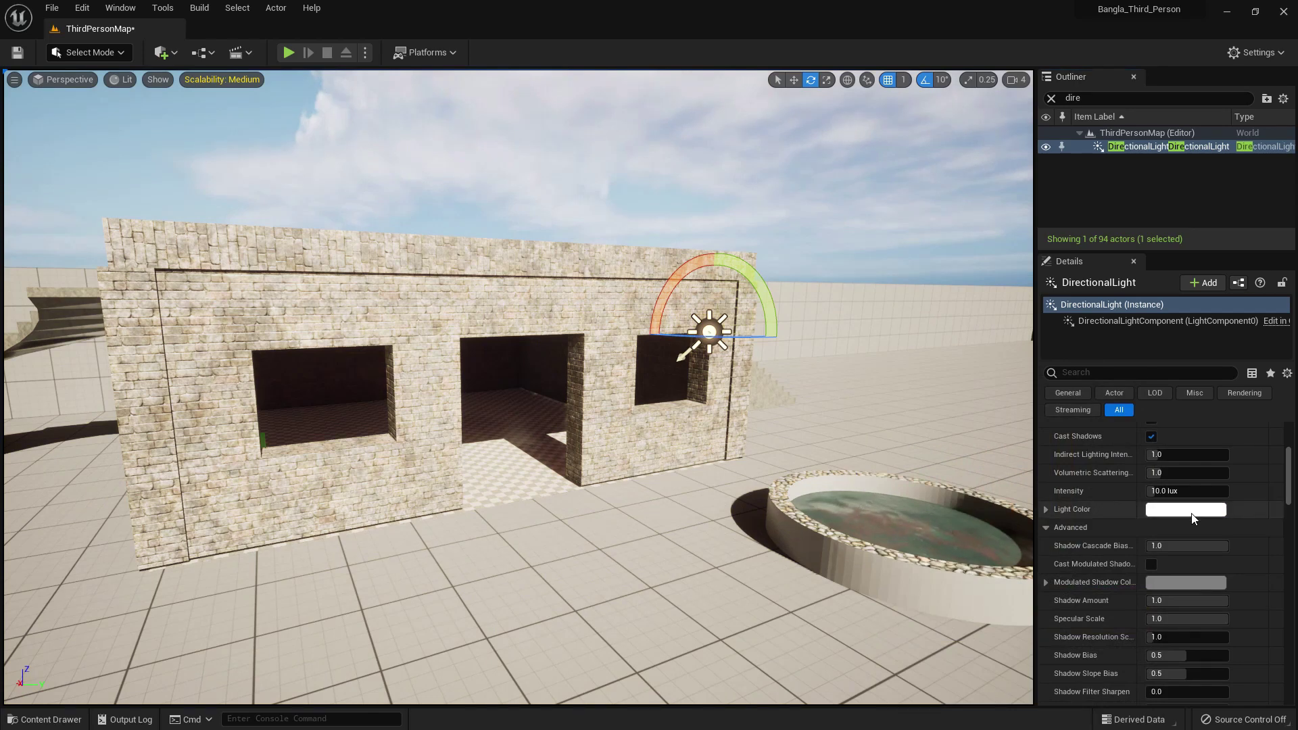
# - Try intensities of 0.1 and 1 lux on the DirectionalLight while viewing the house exterior
pyautogui.click(1157, 491)
pyautogui.write('0.1')
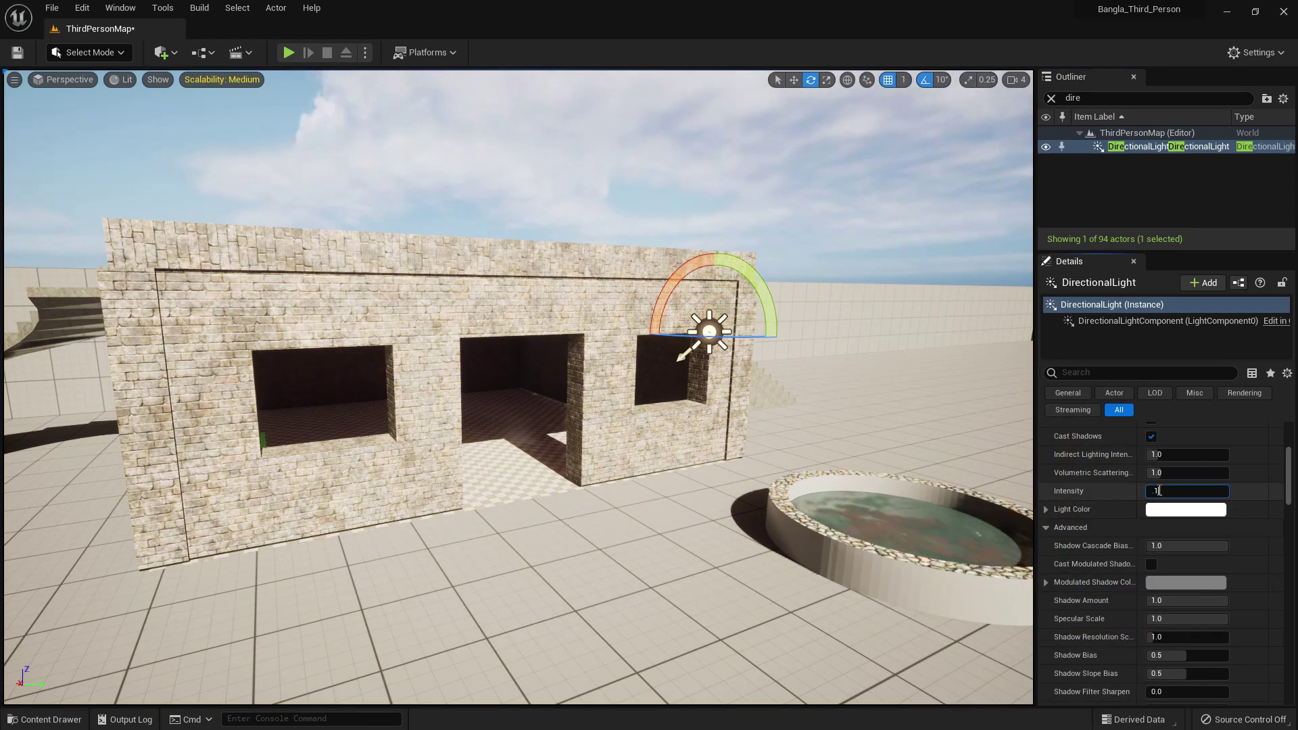
pyautogui.press('Return')
pyautogui.write('1')
pyautogui.press('Return')
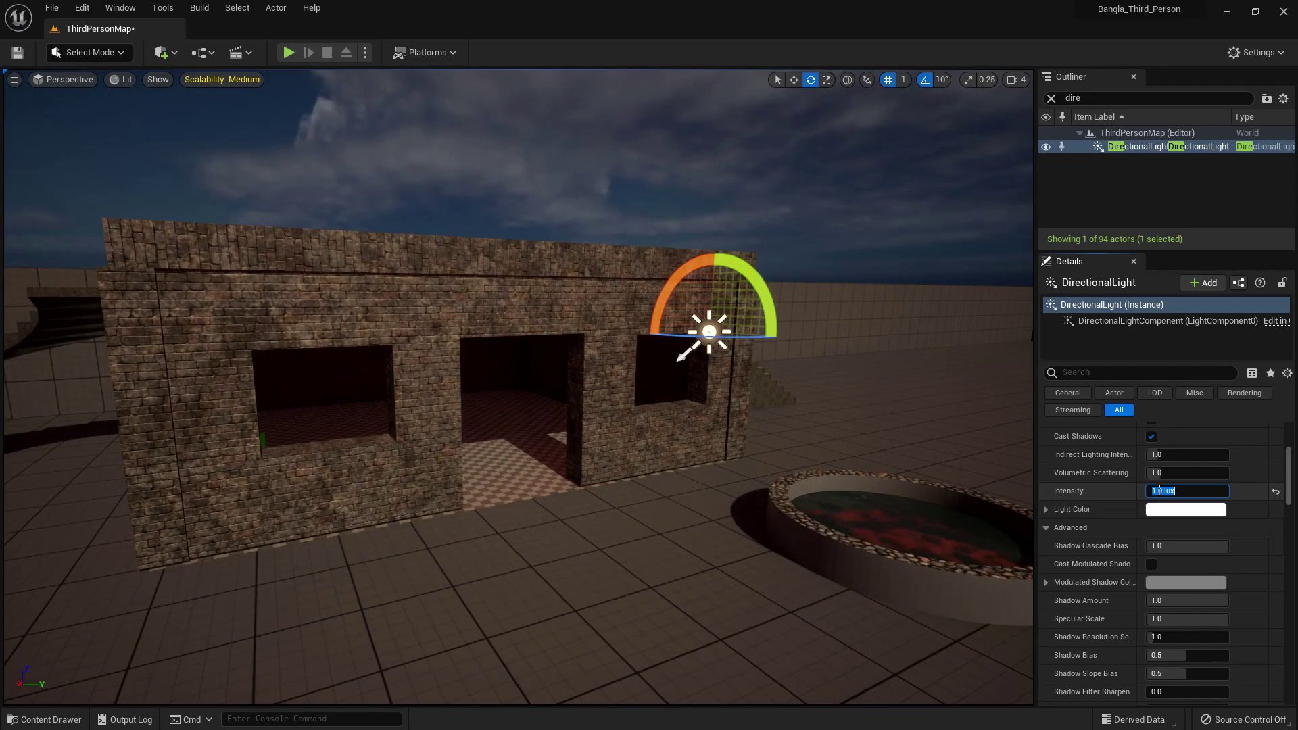
# - Switch to the room interior view, try the DirectionalLight at 5 lux, and set its intensity to 10 lux
pyautogui.rightClick(532, 419)
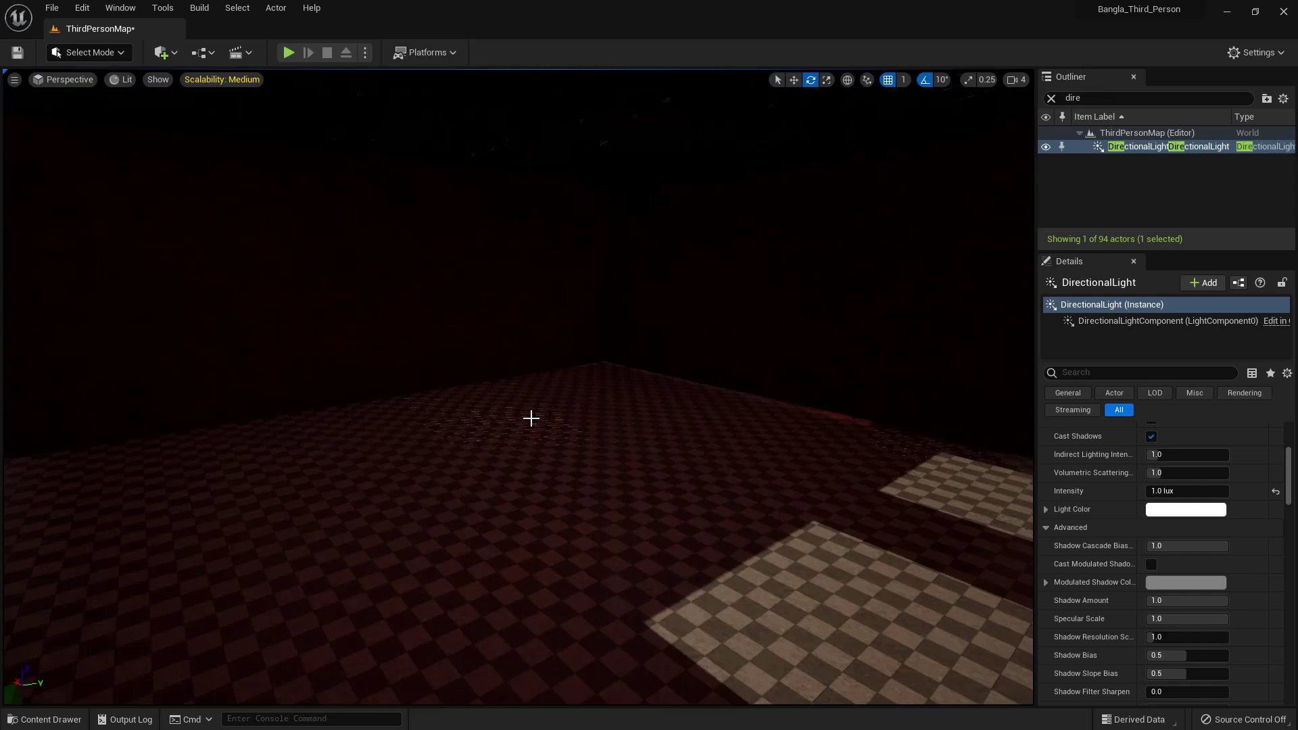
pyautogui.click(1169, 489)
pyautogui.write('5')
pyautogui.press('Return')
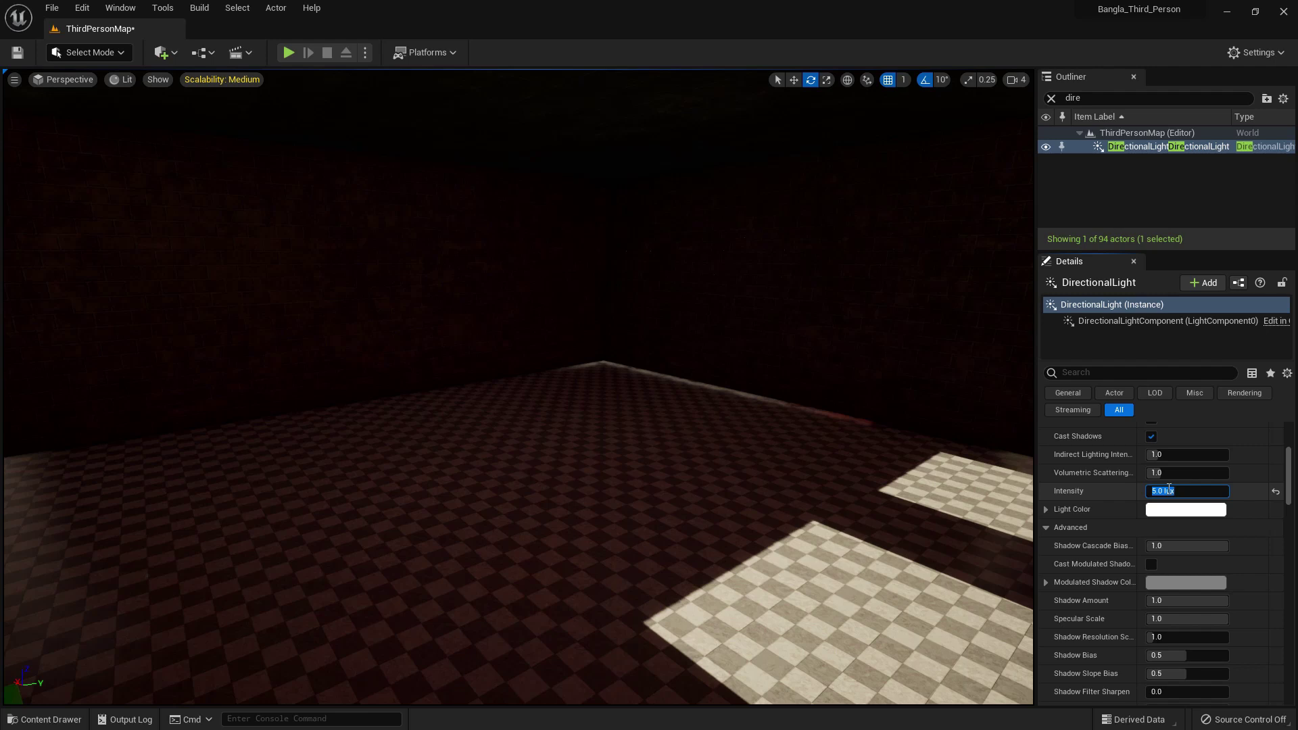
pyautogui.write('10')
pyautogui.press('Return')
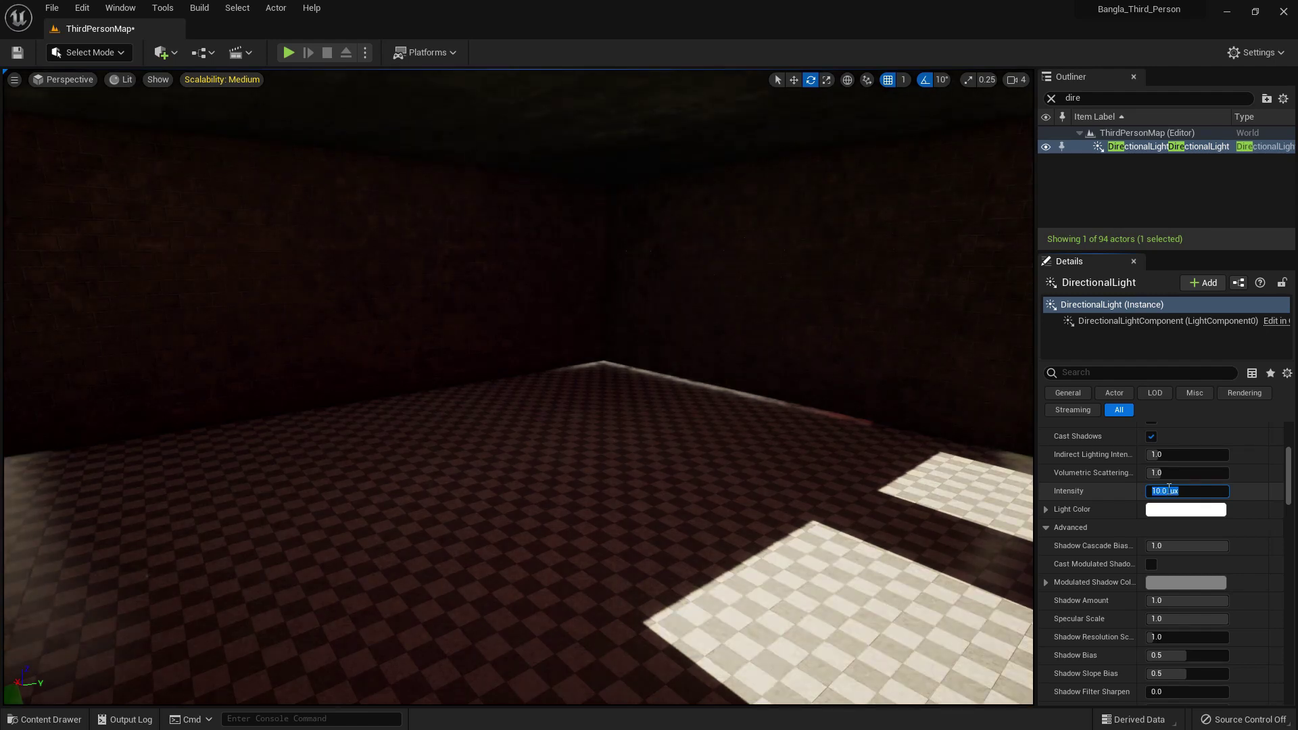
# - Try Indirect Lighting Intensity values of 10 and 5 on the DirectionalLight inside the room, then reset the setting
pyautogui.scroll(1, 1177, 494)
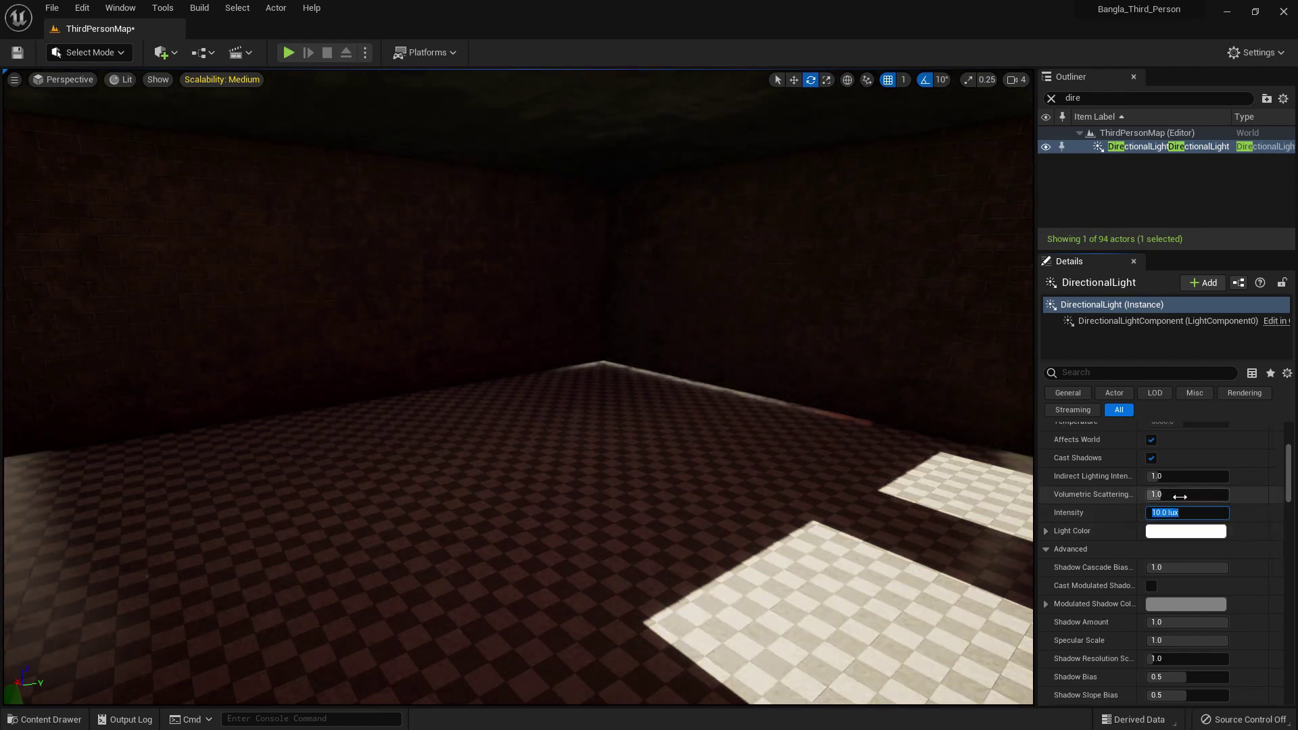
pyautogui.scroll(1, 1180, 496)
pyautogui.click(1164, 499)
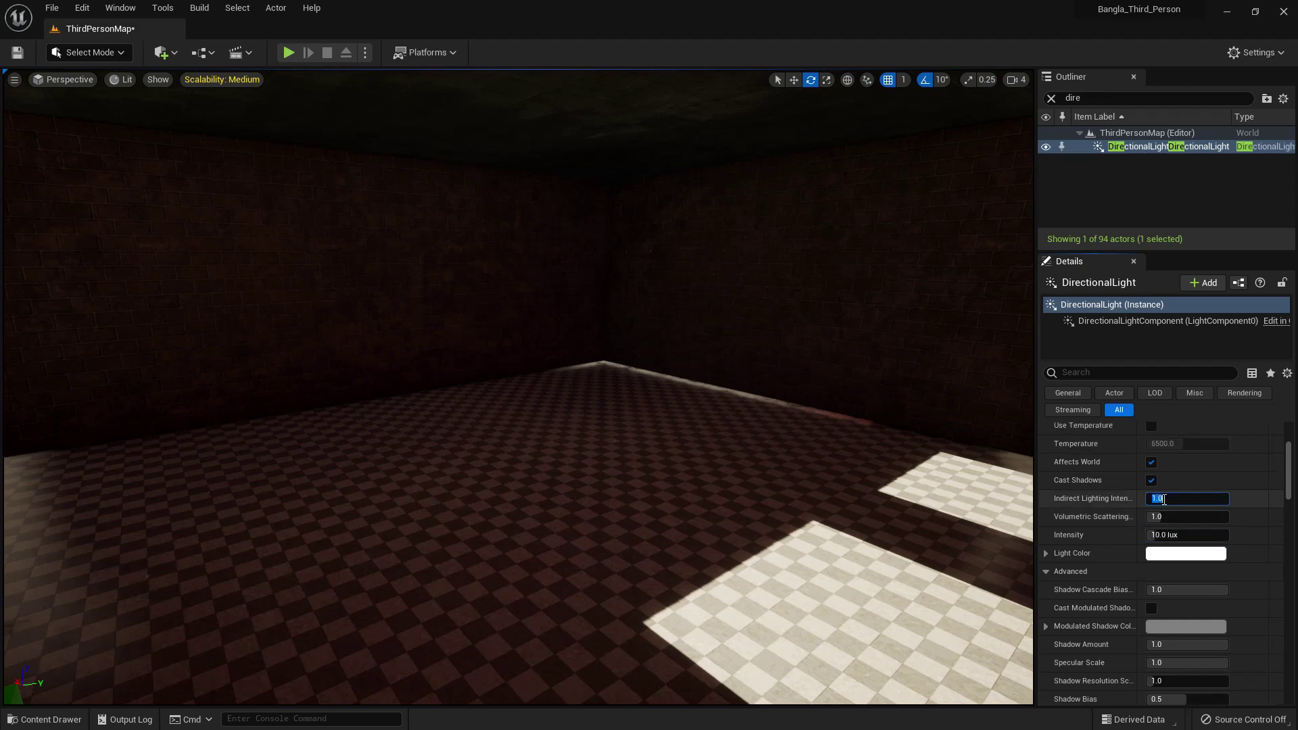
pyautogui.press('Return')
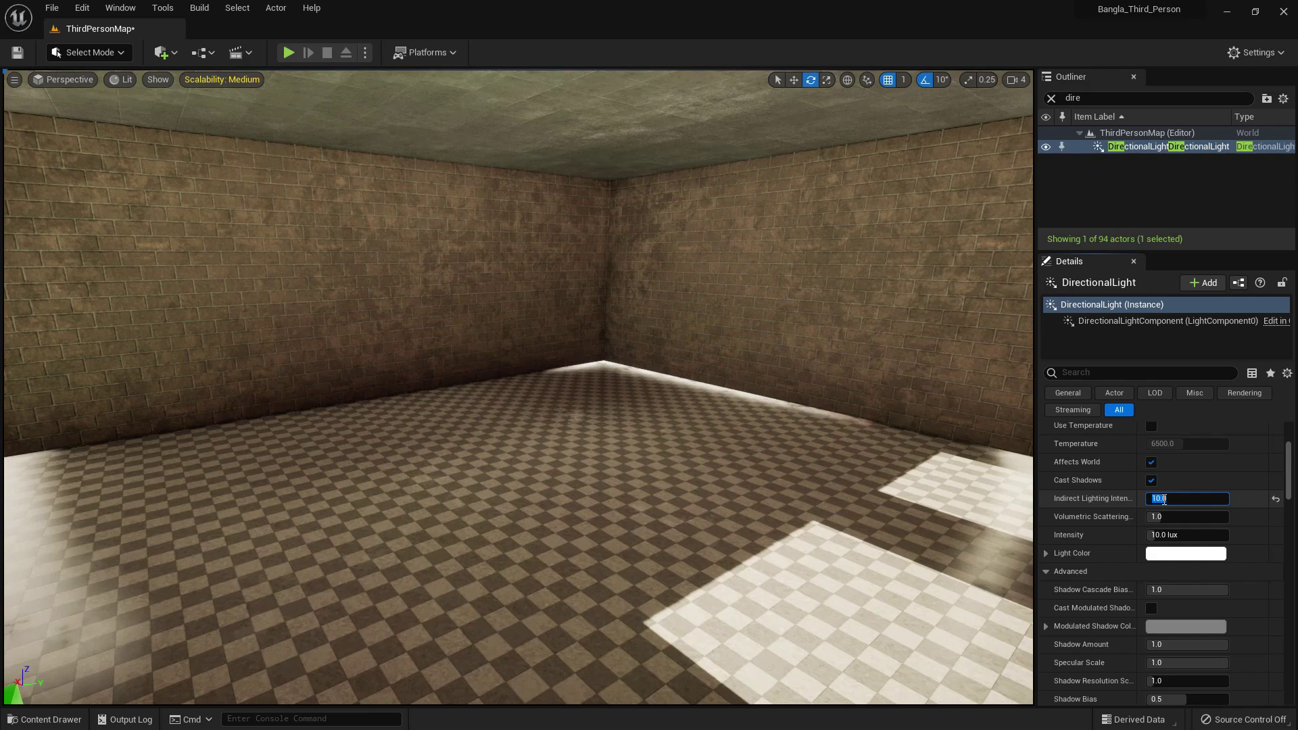
pyautogui.write('5')
pyautogui.press('Return')
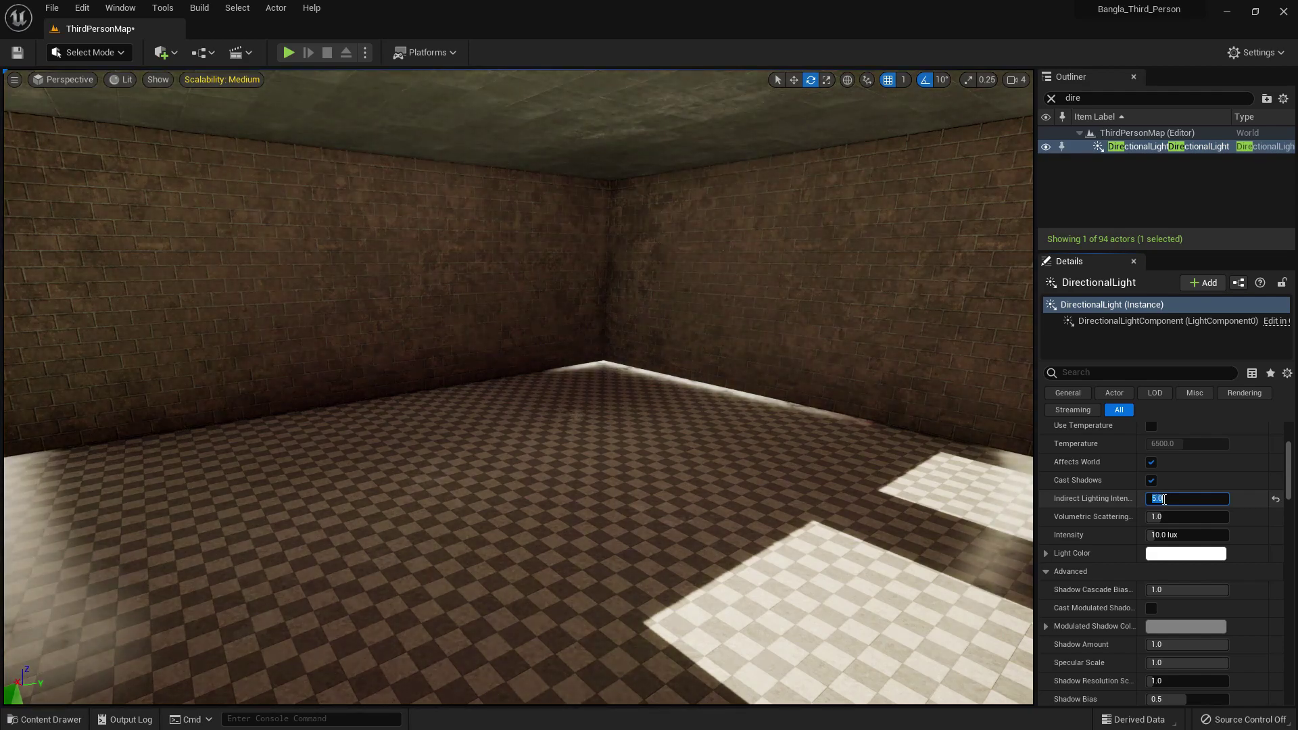
pyautogui.click(1274, 498)
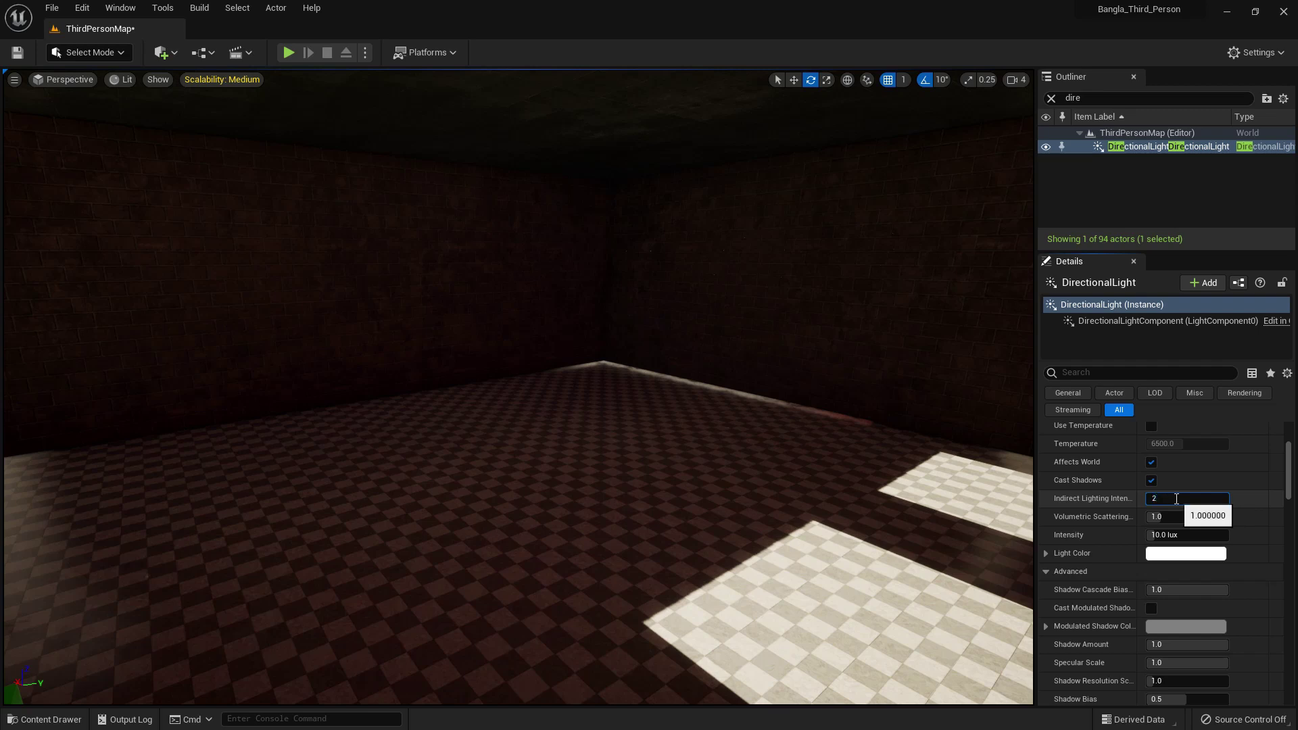
# - Try subtler Indirect Lighting Intensity values of 2 and 2.5, then restore the default
pyautogui.press('Return')
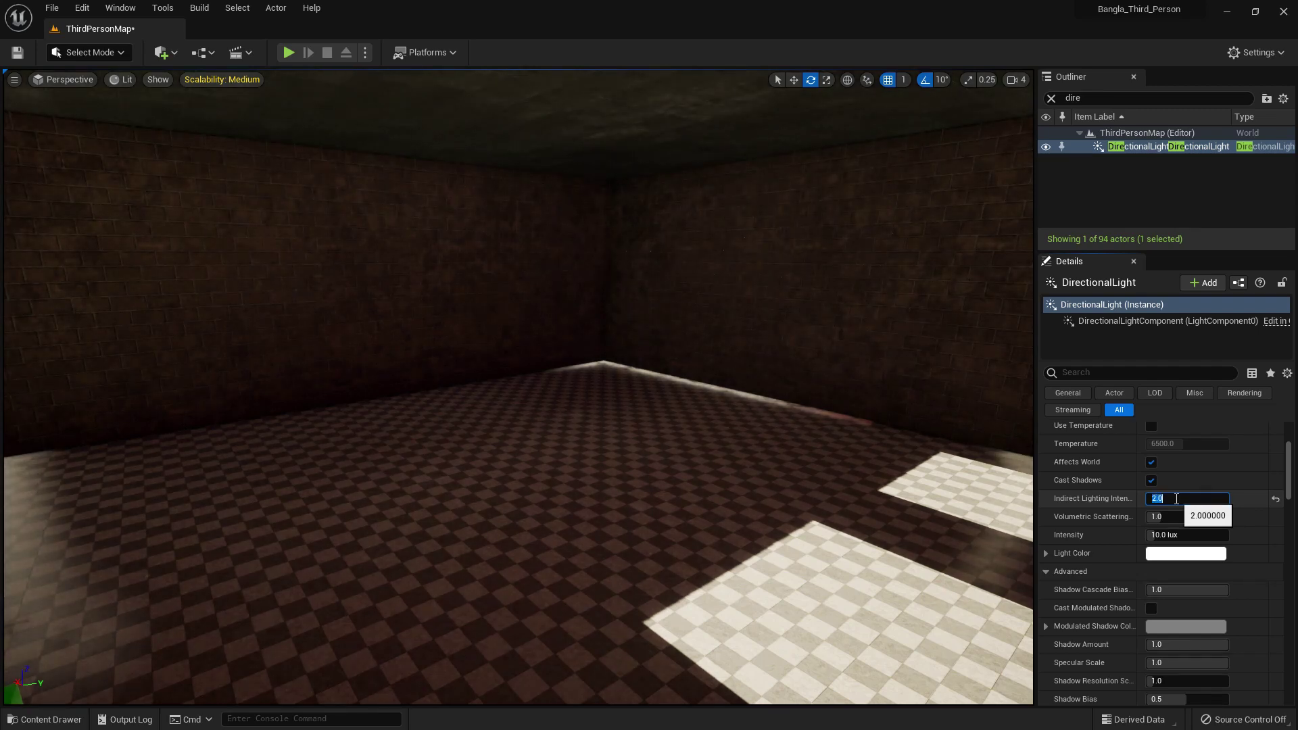
pyautogui.write('2.5')
pyautogui.press('Return')
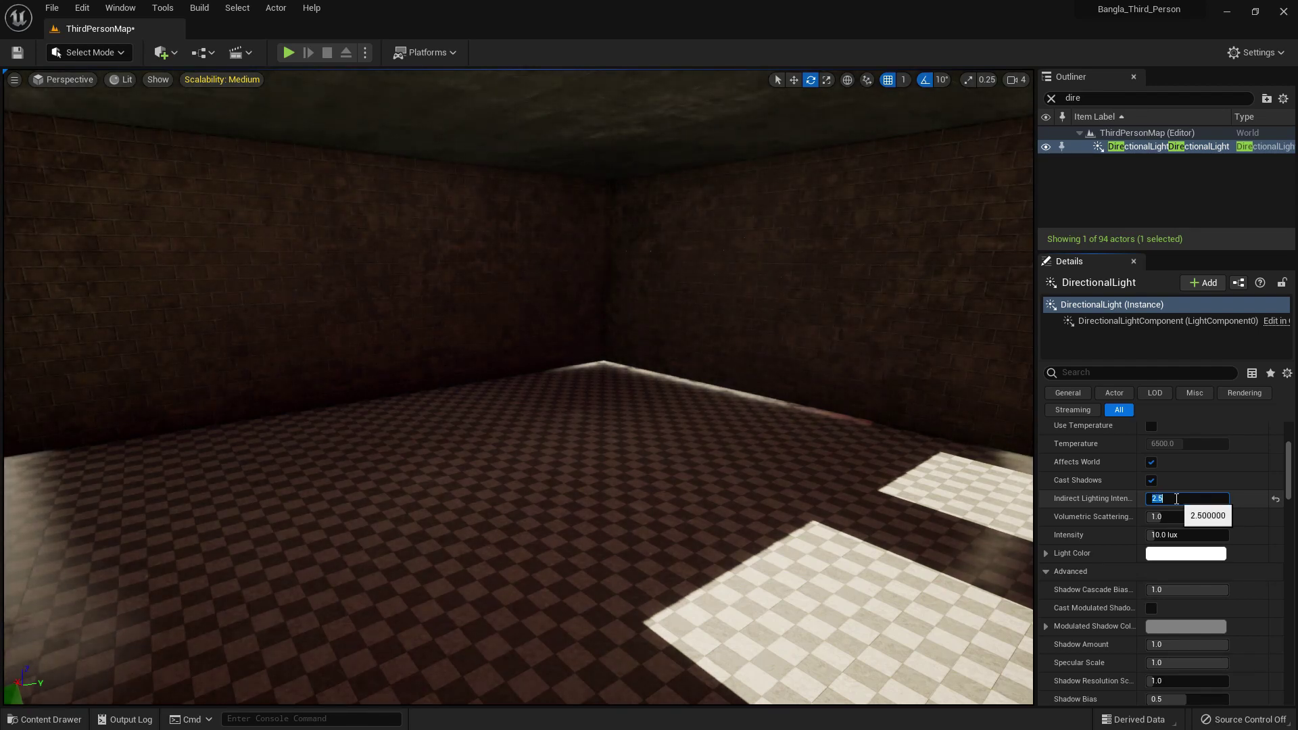
pyautogui.click(1273, 500)
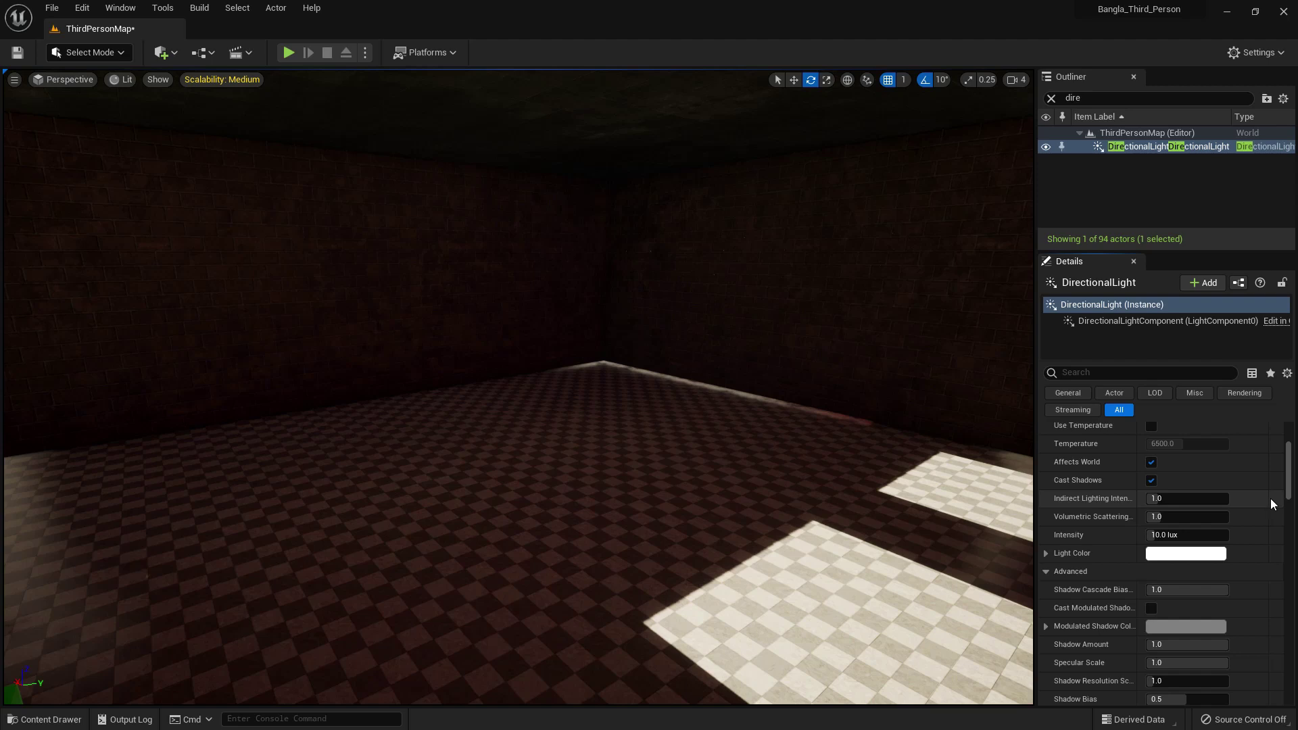
# - Enable Use Temperature on the DirectionalLight, return to the house exterior view, and set the temperature to 10000
pyautogui.scroll(3, 1216, 511)
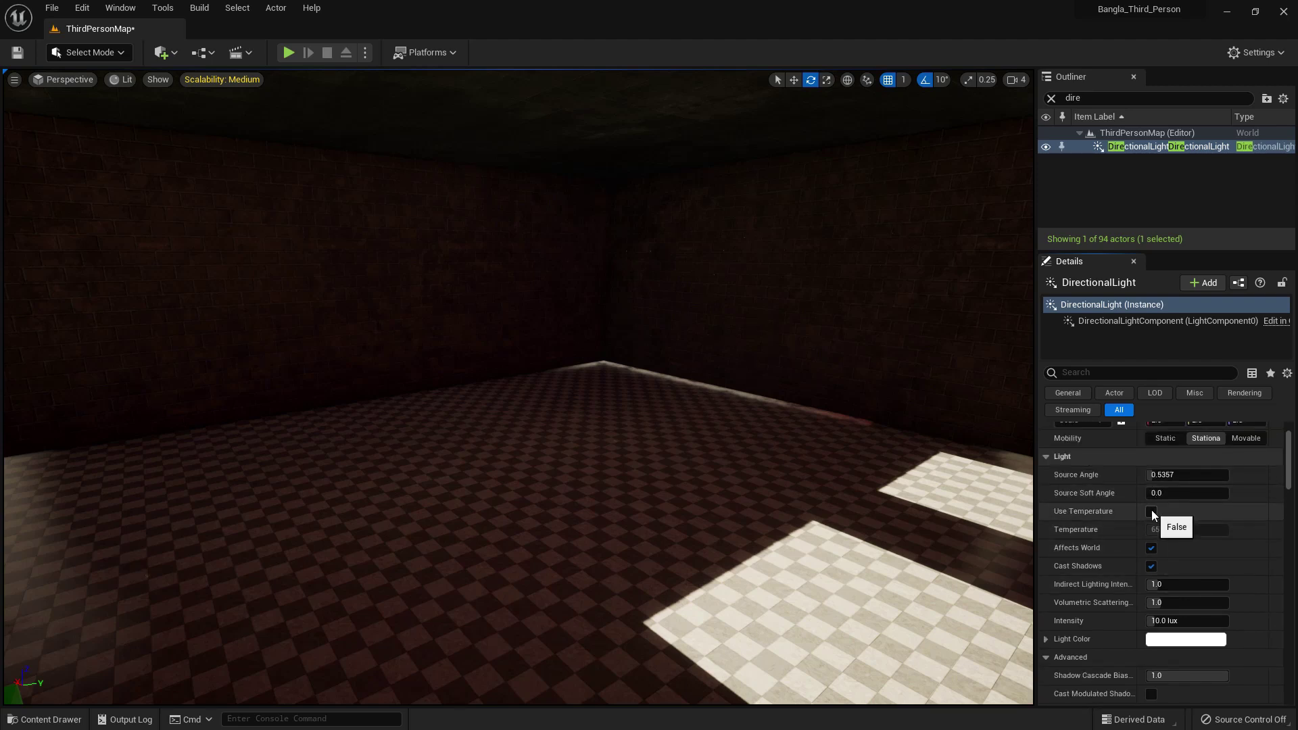
pyautogui.click(1151, 512)
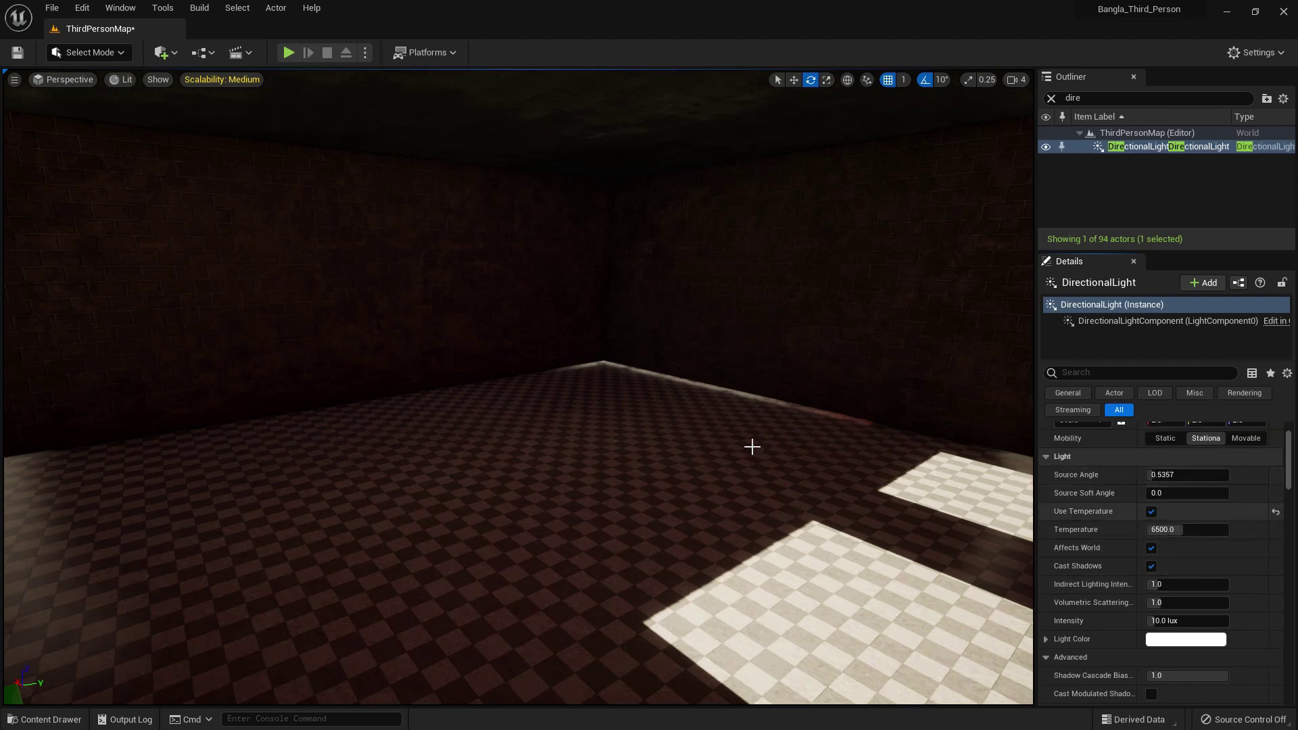
pyautogui.press('f')
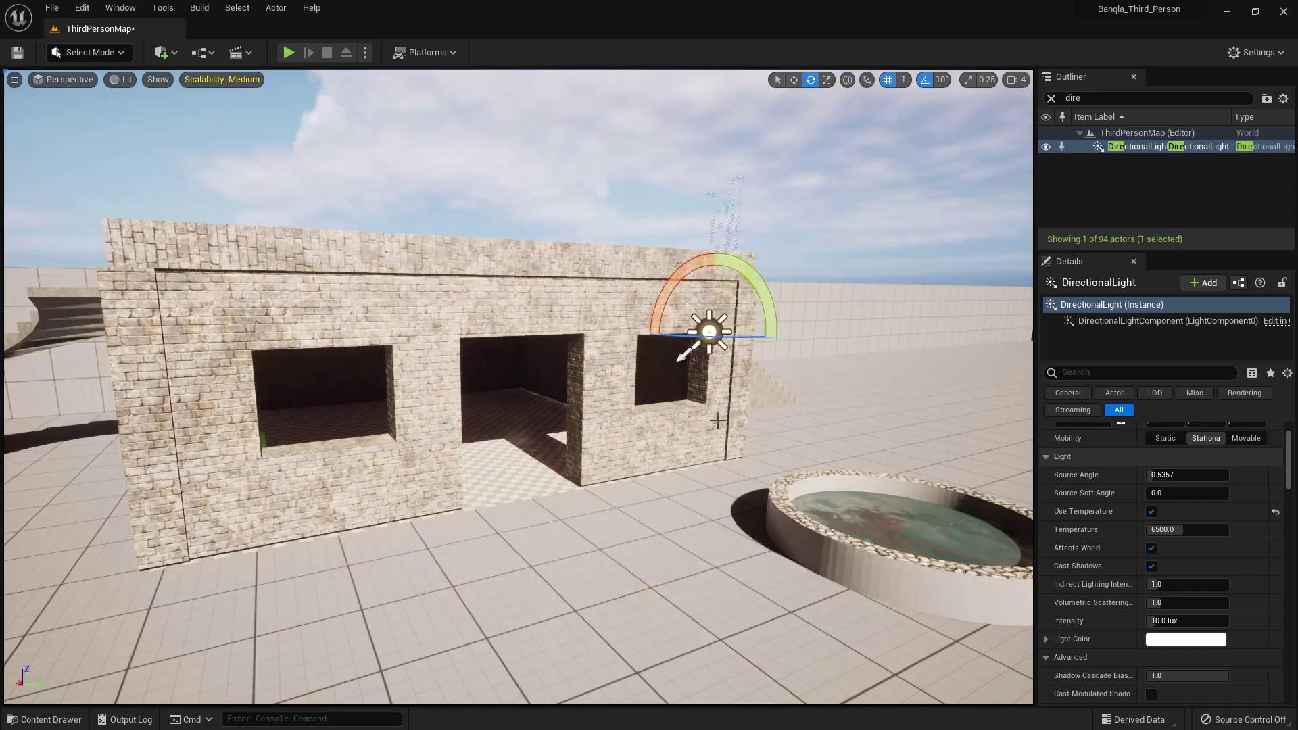
pyautogui.scroll(1, 1162, 527)
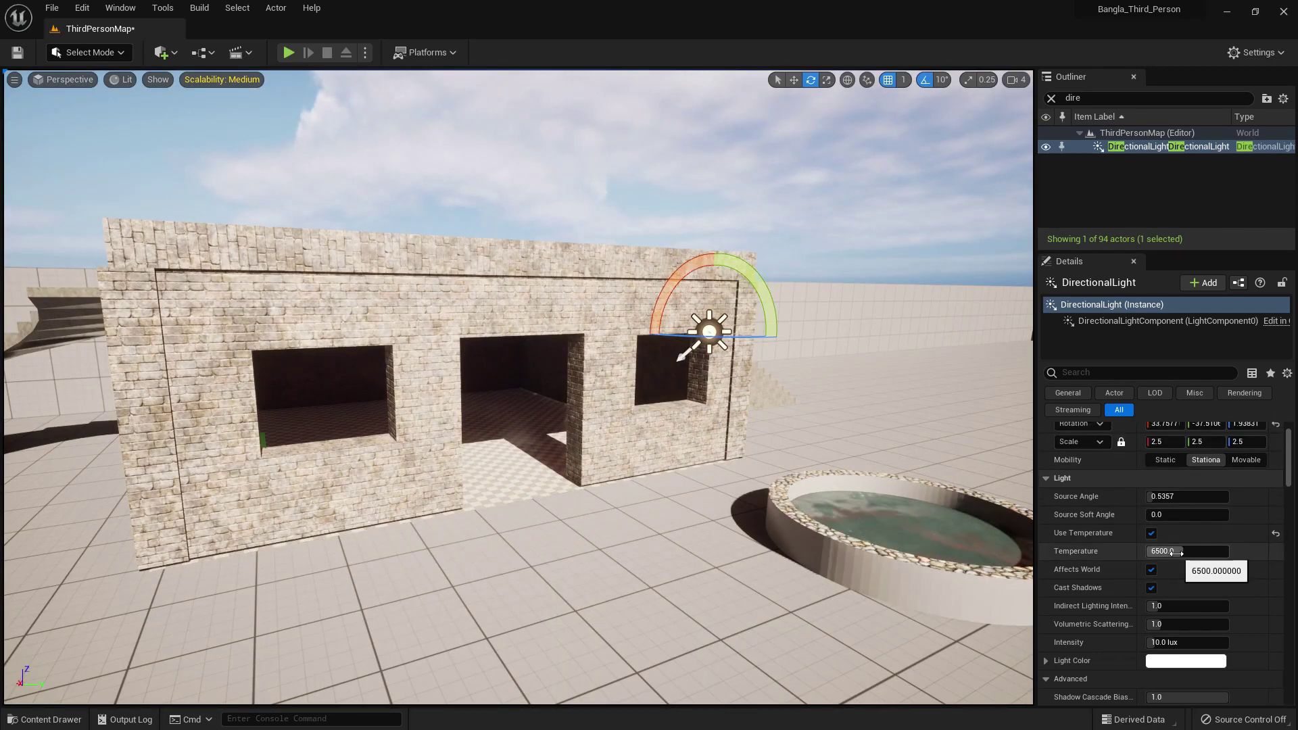
pyautogui.click(1176, 553)
pyautogui.write('1')
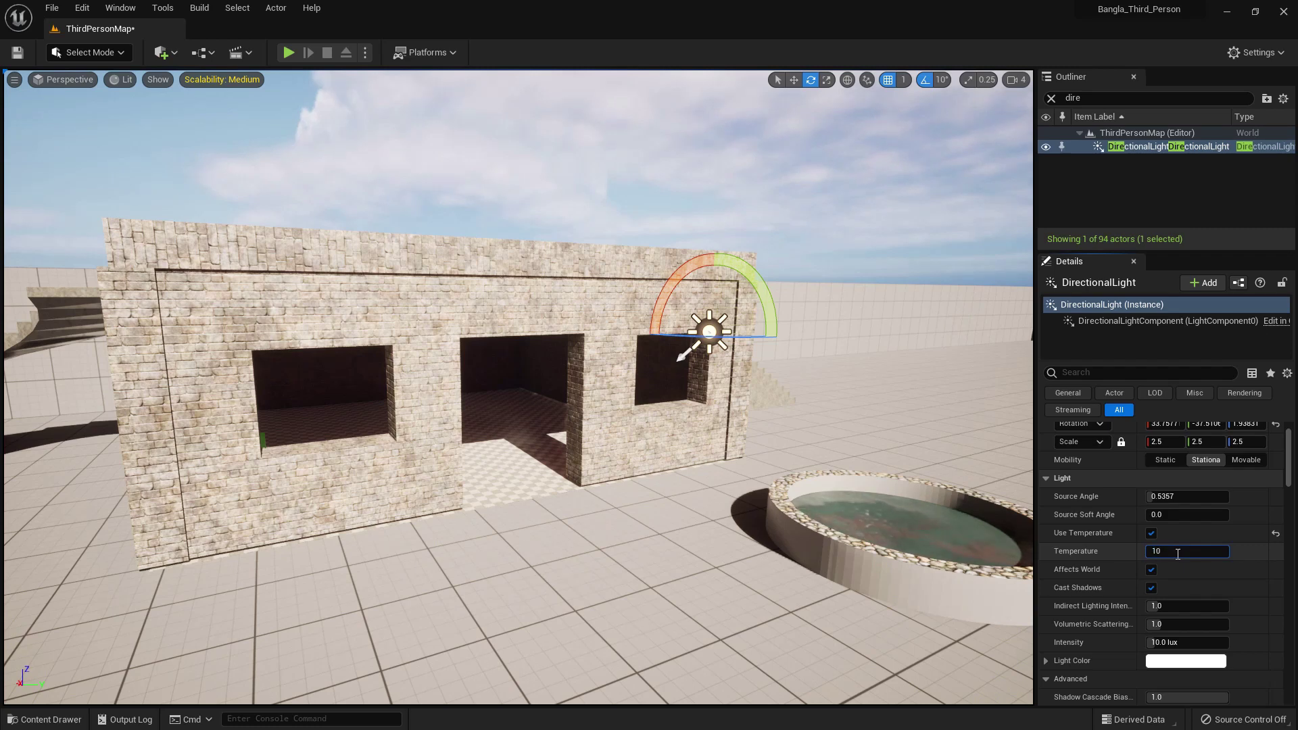
pyautogui.press('Return')
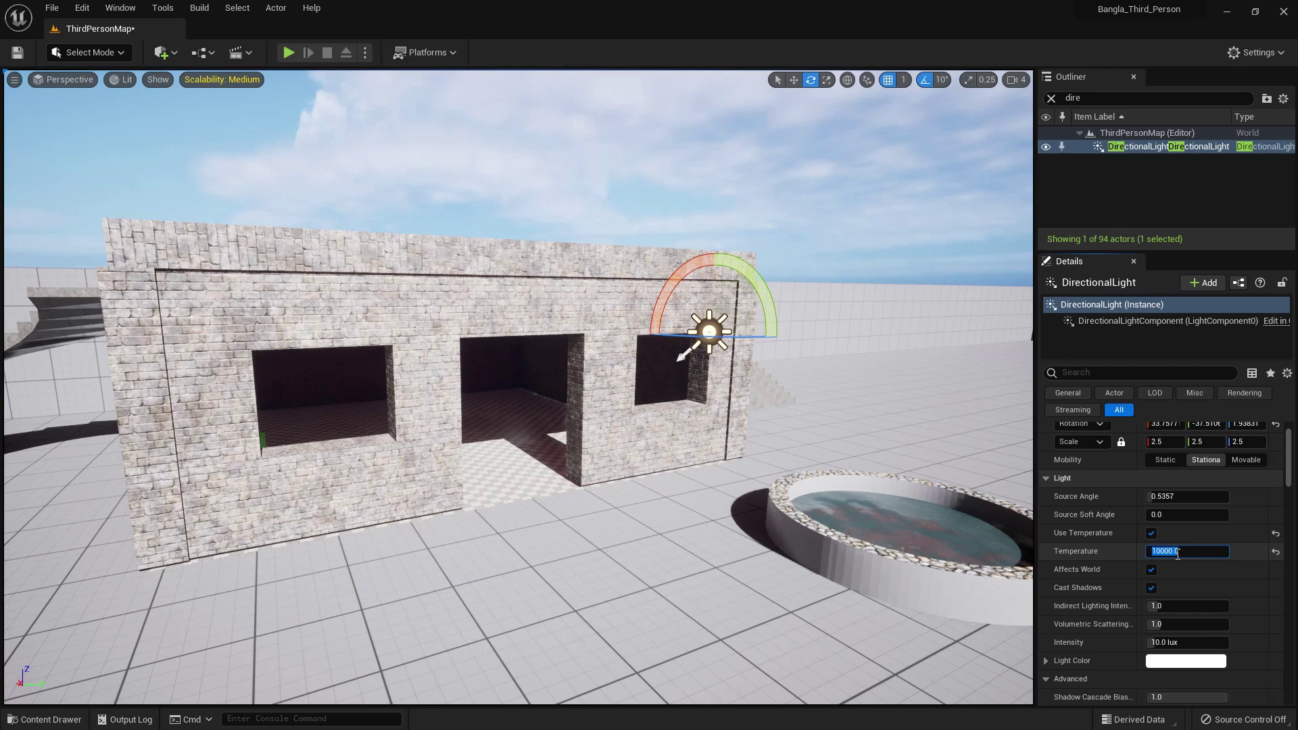
# - Try DirectionalLight temperatures of 7000, 1000, 10000 and 20000 from the house exterior view
pyautogui.write('7000')
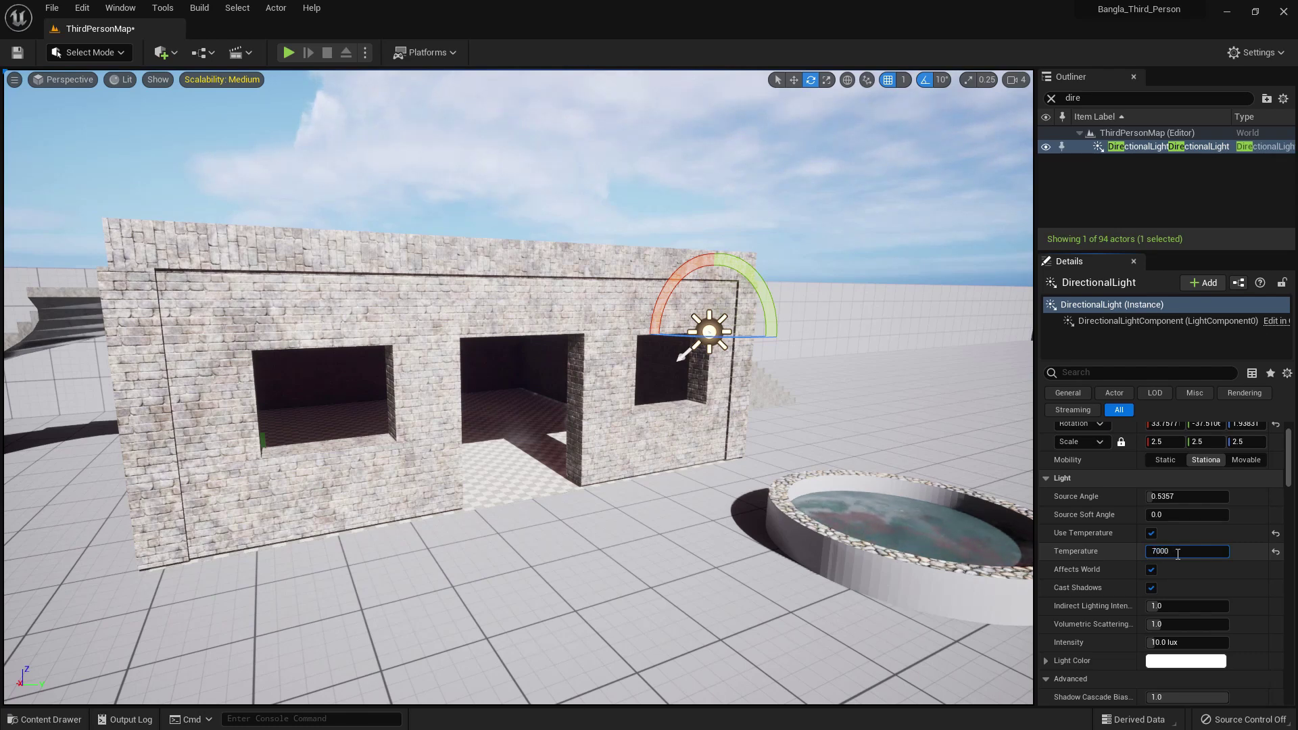
pyautogui.press('Return')
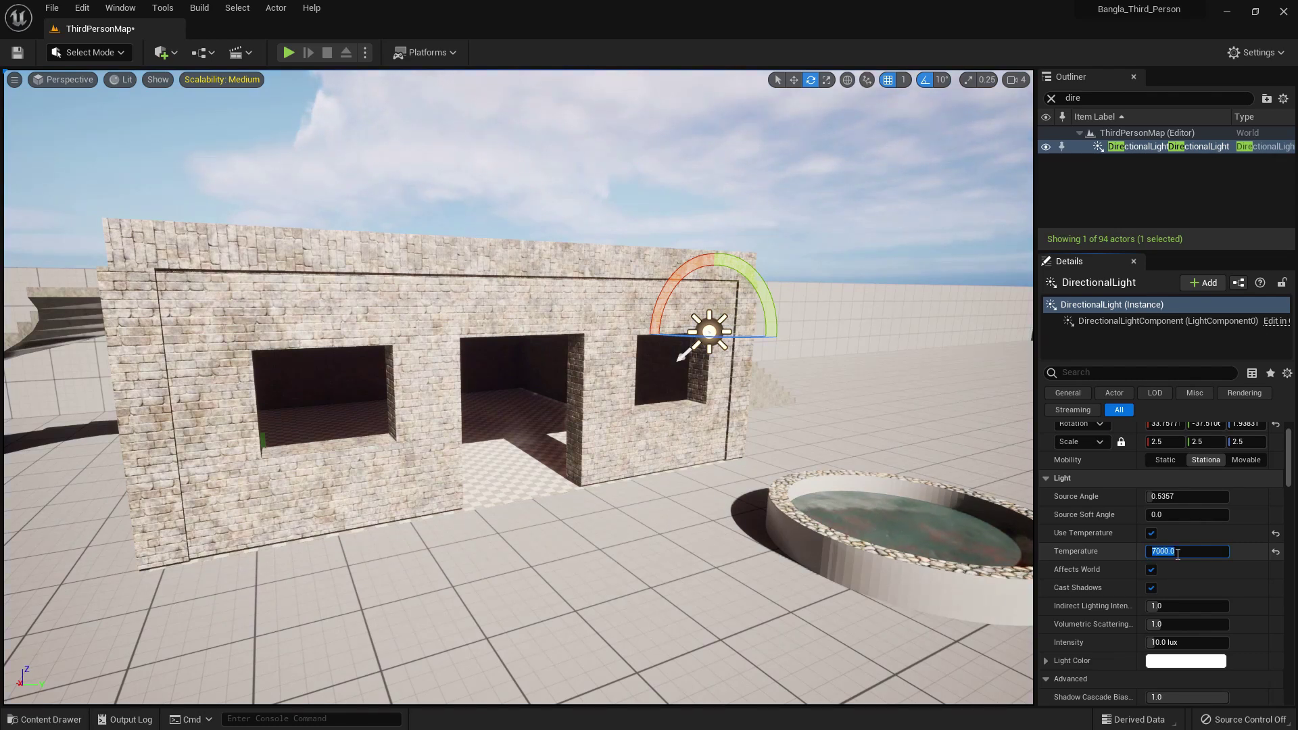
pyautogui.write('1')
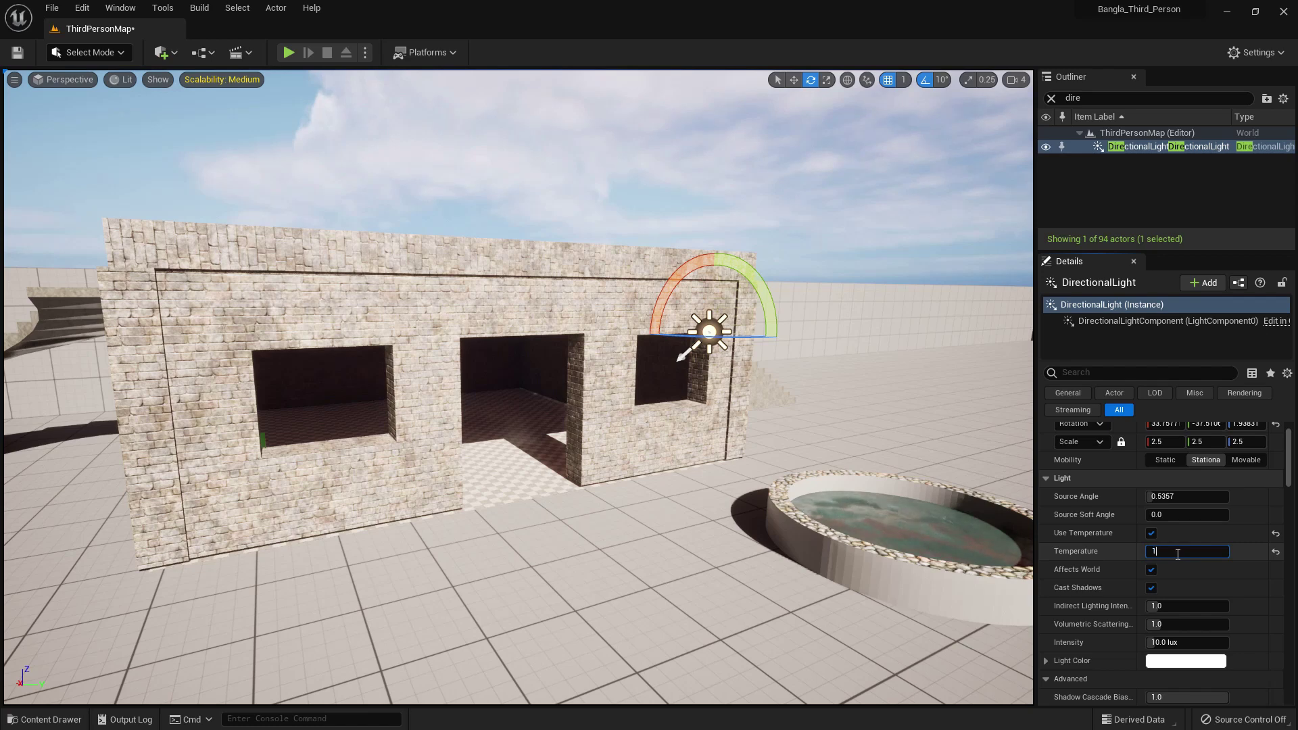
pyautogui.write('000')
pyautogui.press('Return')
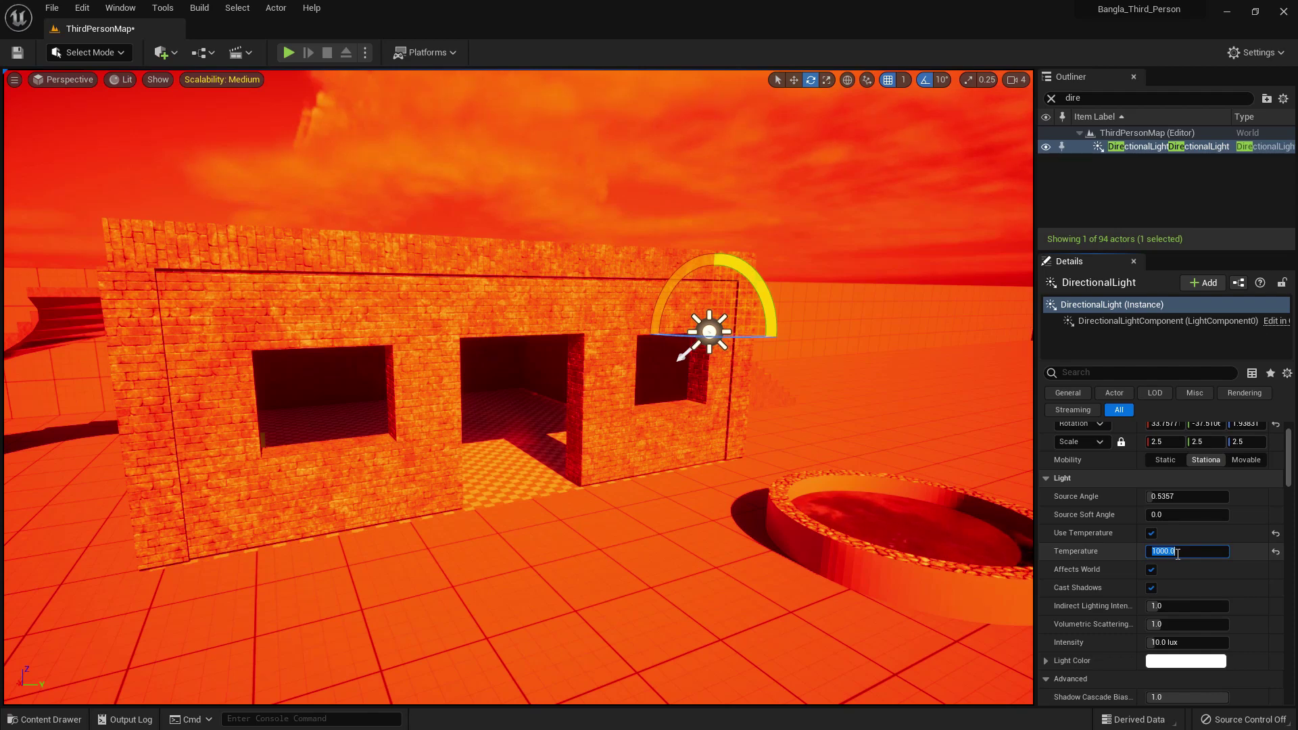
pyautogui.write('10')
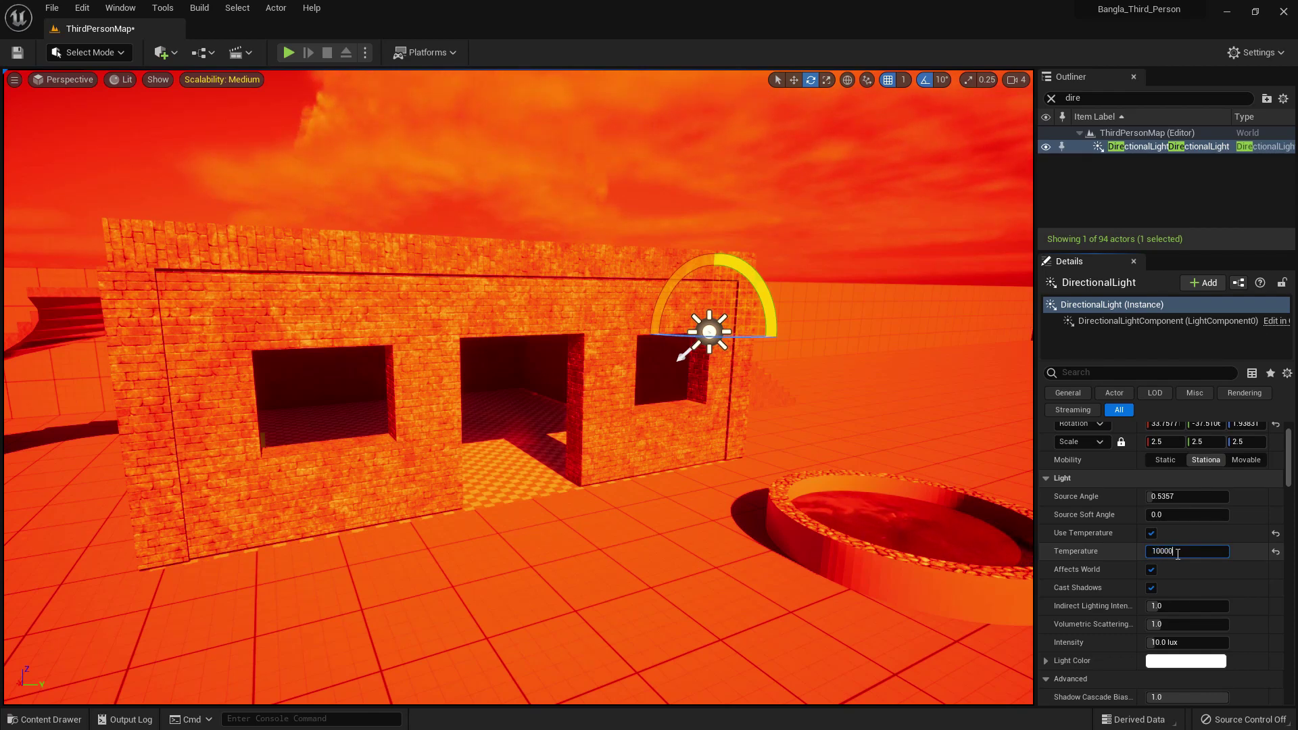
pyautogui.press('Return')
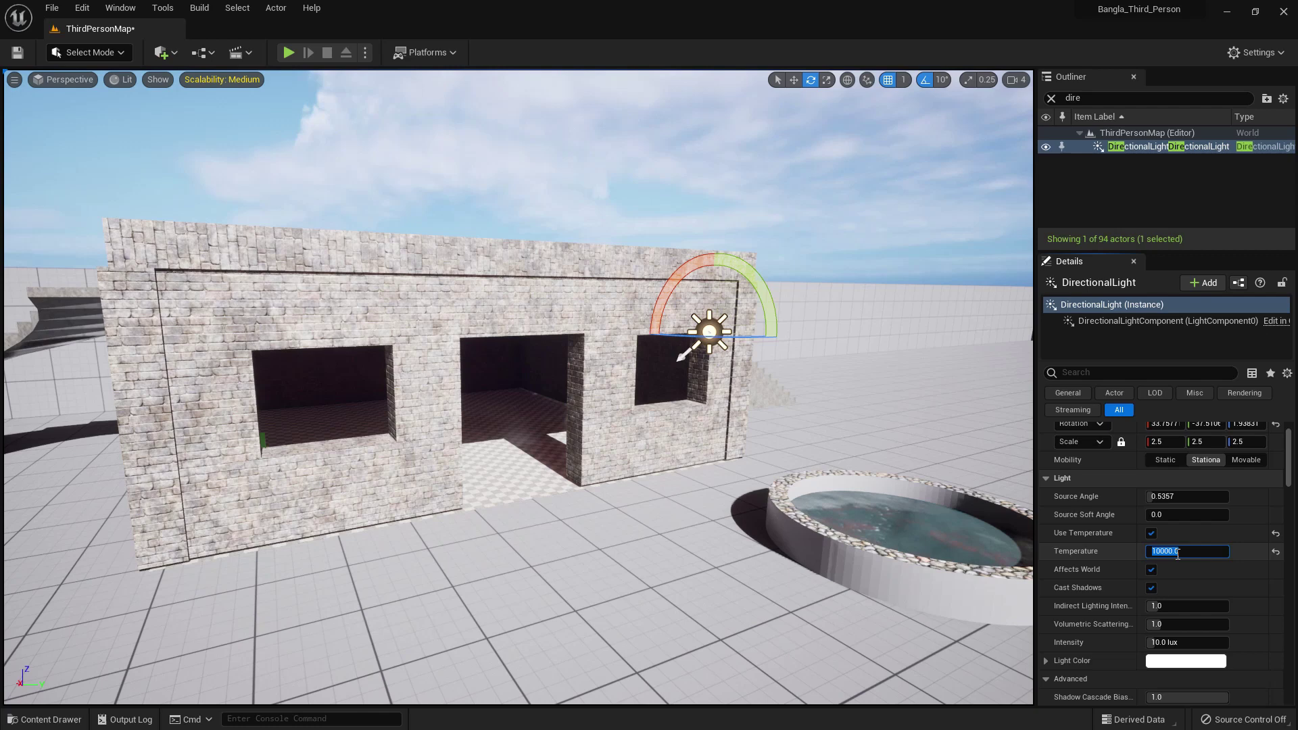
pyautogui.click(1155, 551)
pyautogui.press('BackSpace')
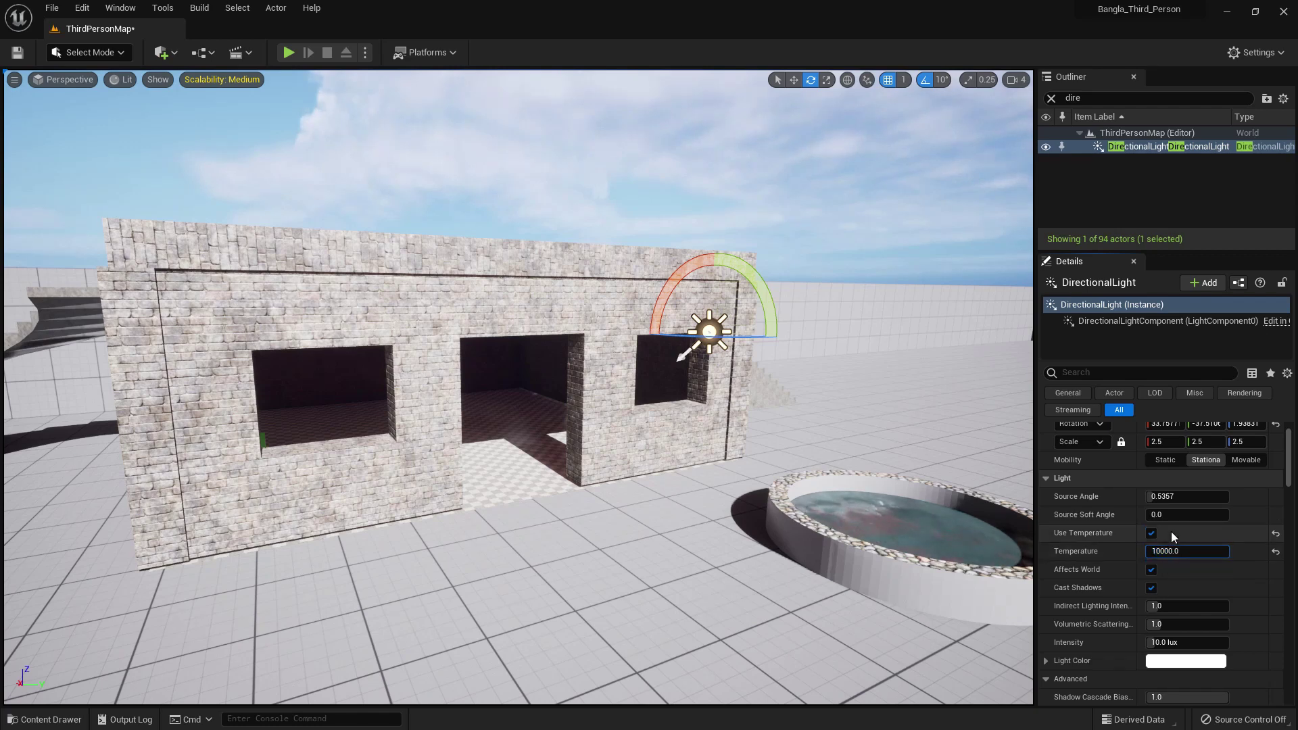
pyautogui.write('2')
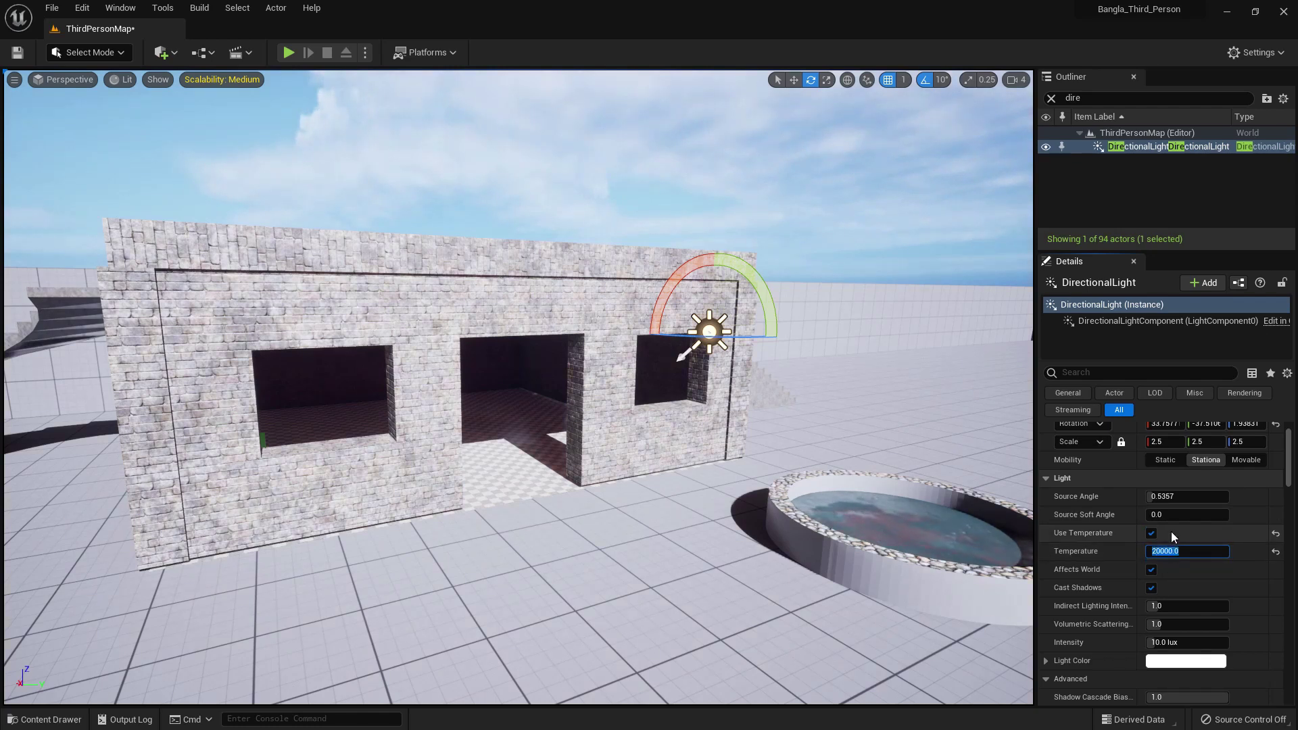
# - Try DirectionalLight temperatures of 7000 and 6000, then restore the default and turn off Use Temperature
pyautogui.click(1276, 551)
pyautogui.click(1193, 551)
pyautogui.write('7000')
pyautogui.press('Return')
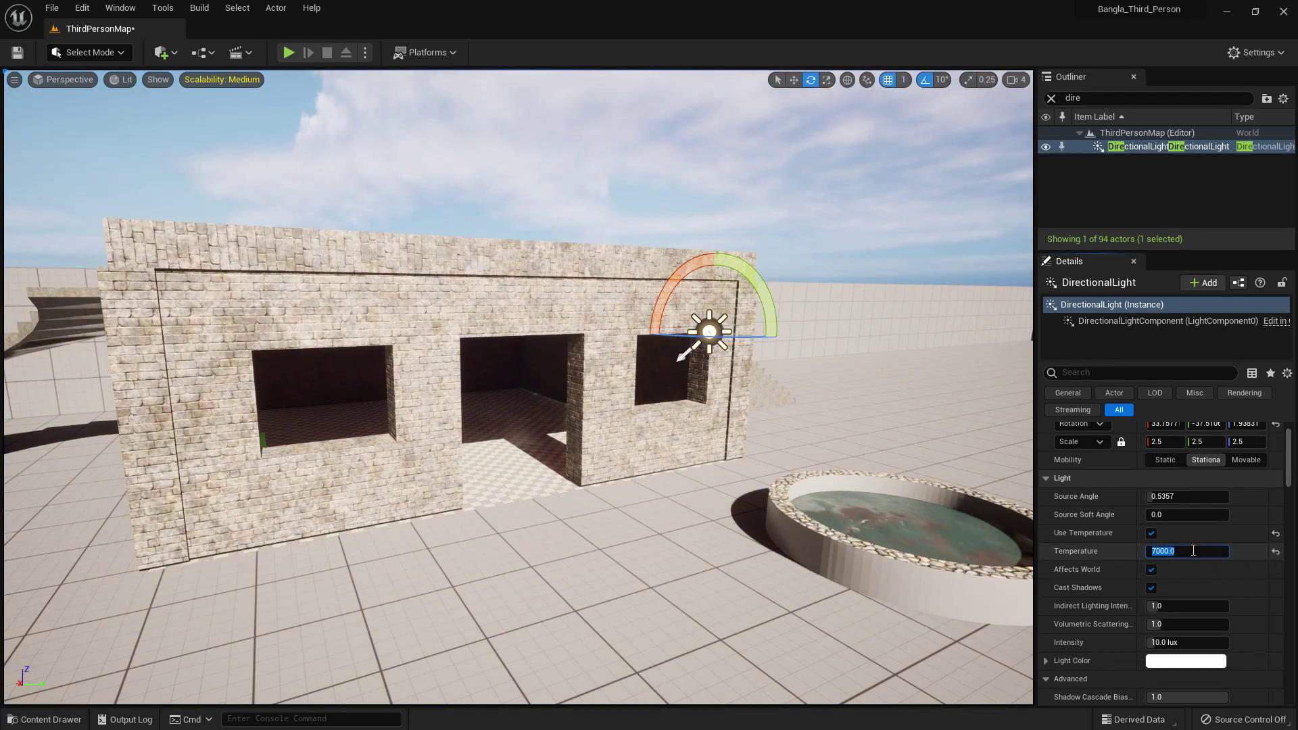
pyautogui.write('6000')
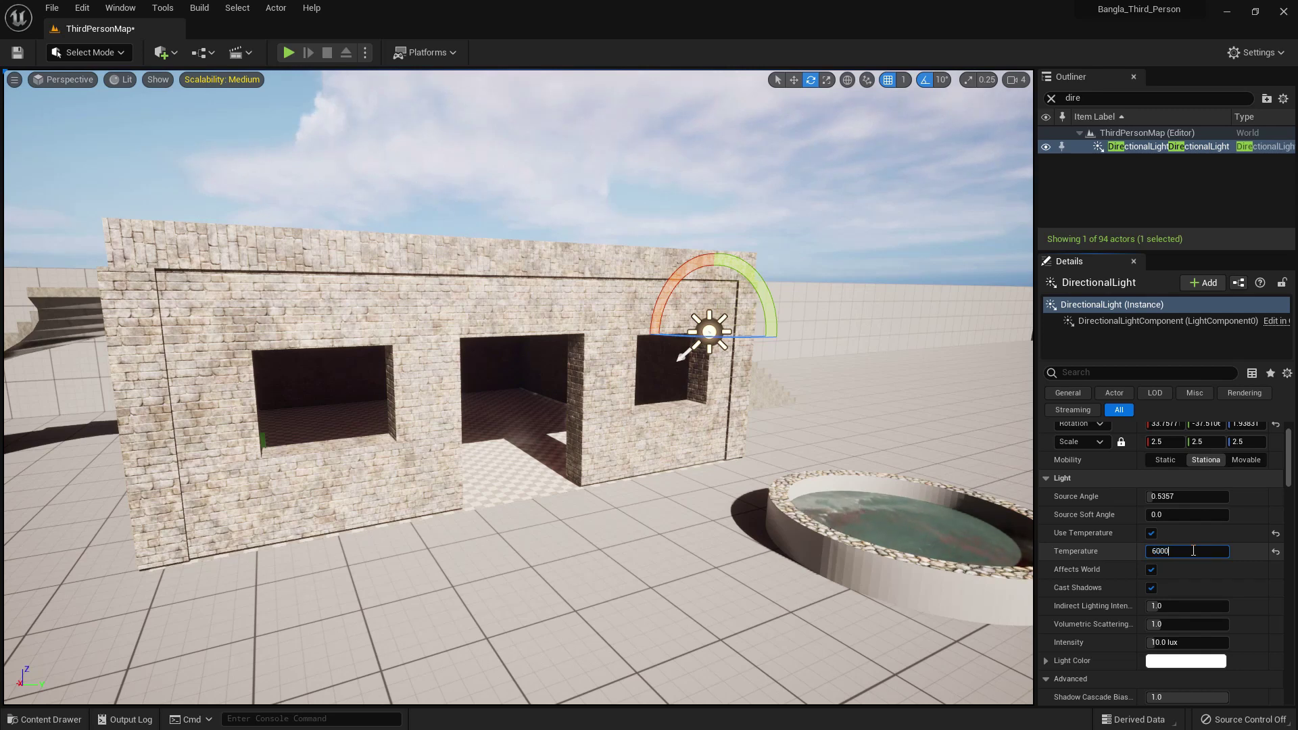
pyautogui.press('Return')
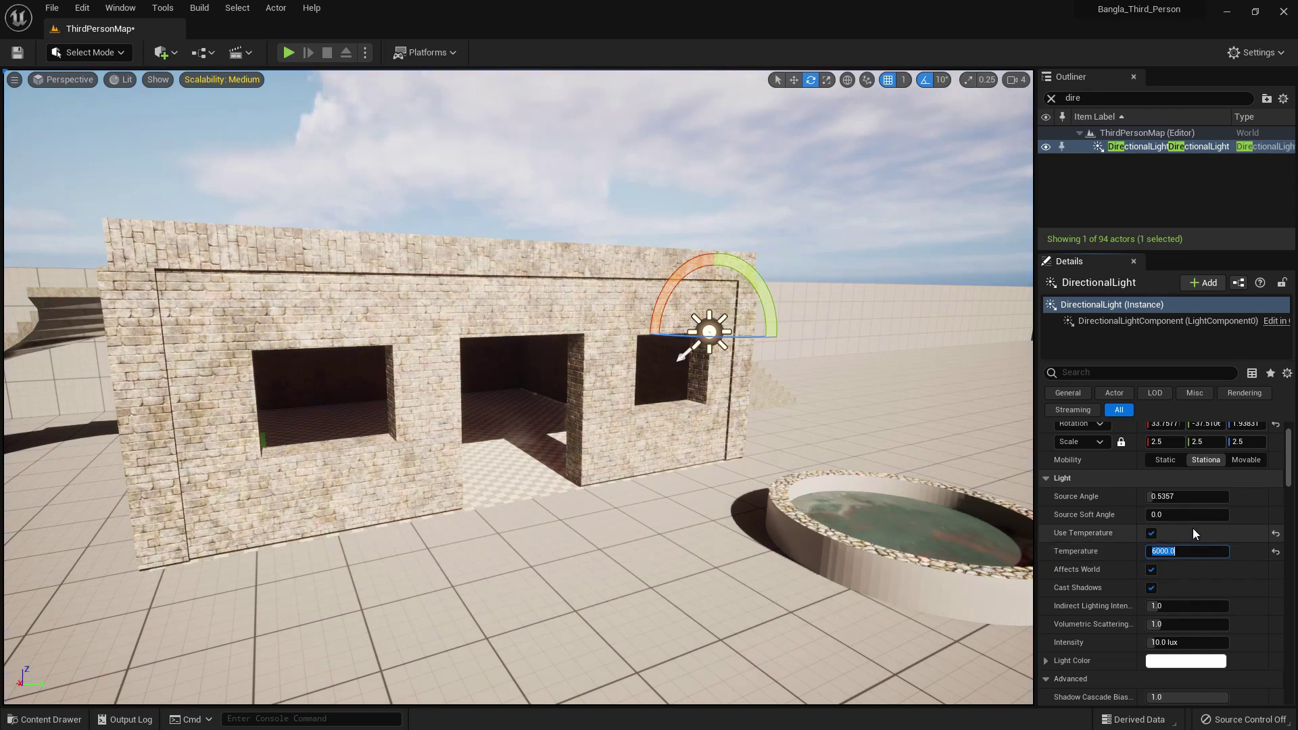
pyautogui.click(1274, 551)
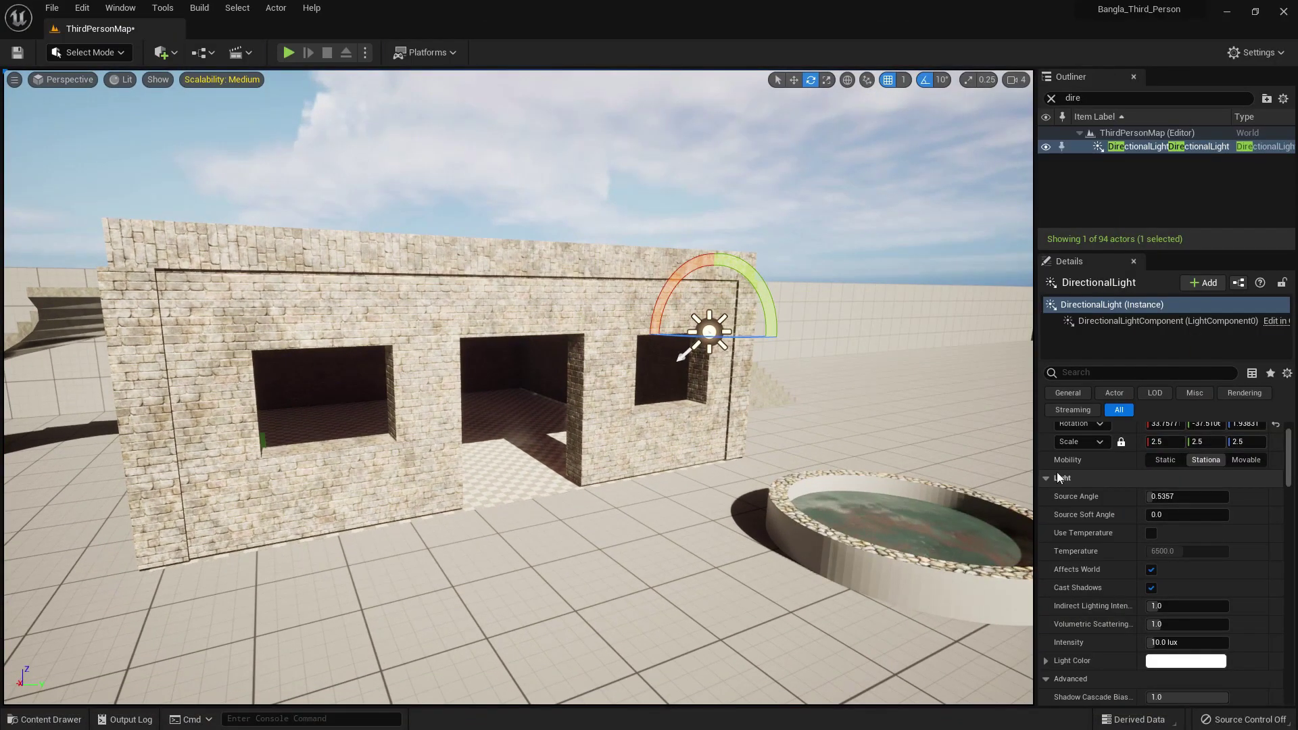
# - Try Static mobility on the DirectionalLight, inspect the shadows inside the room, and set the mobility to Movable
pyautogui.scroll(2, 1223, 573)
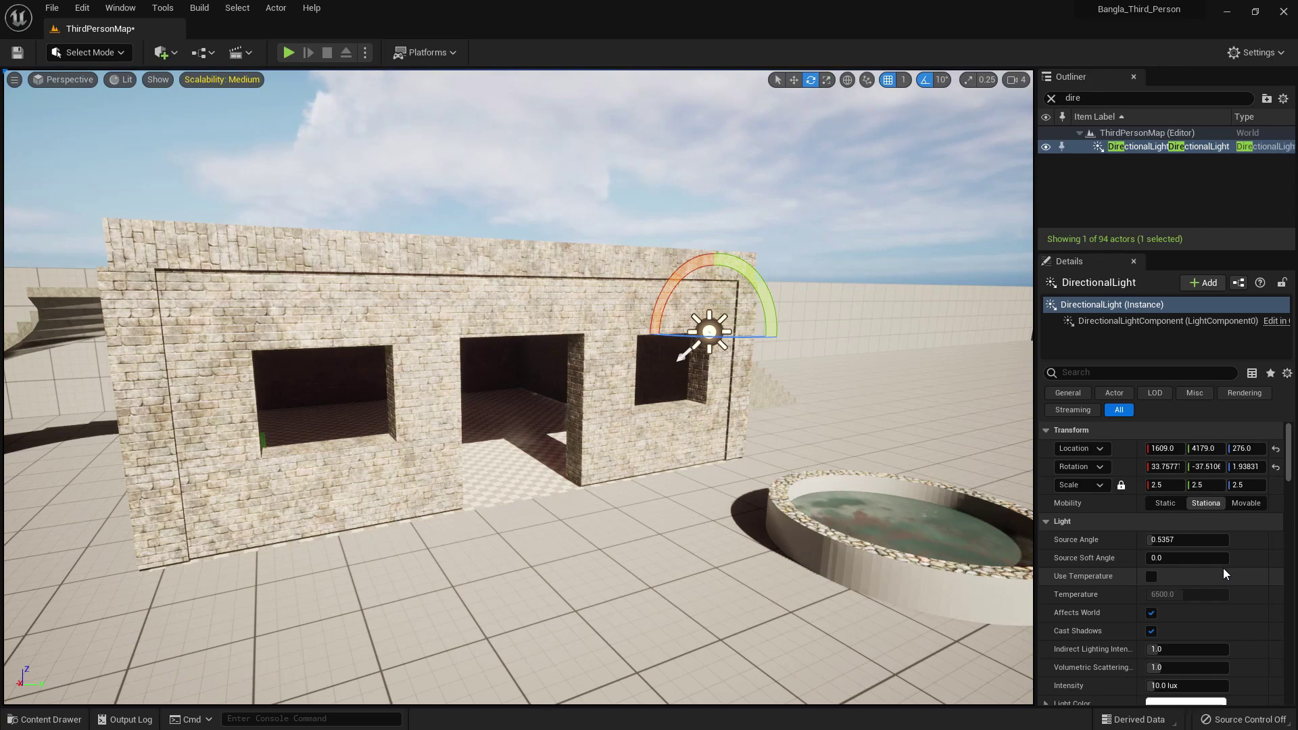
pyautogui.click(1164, 503)
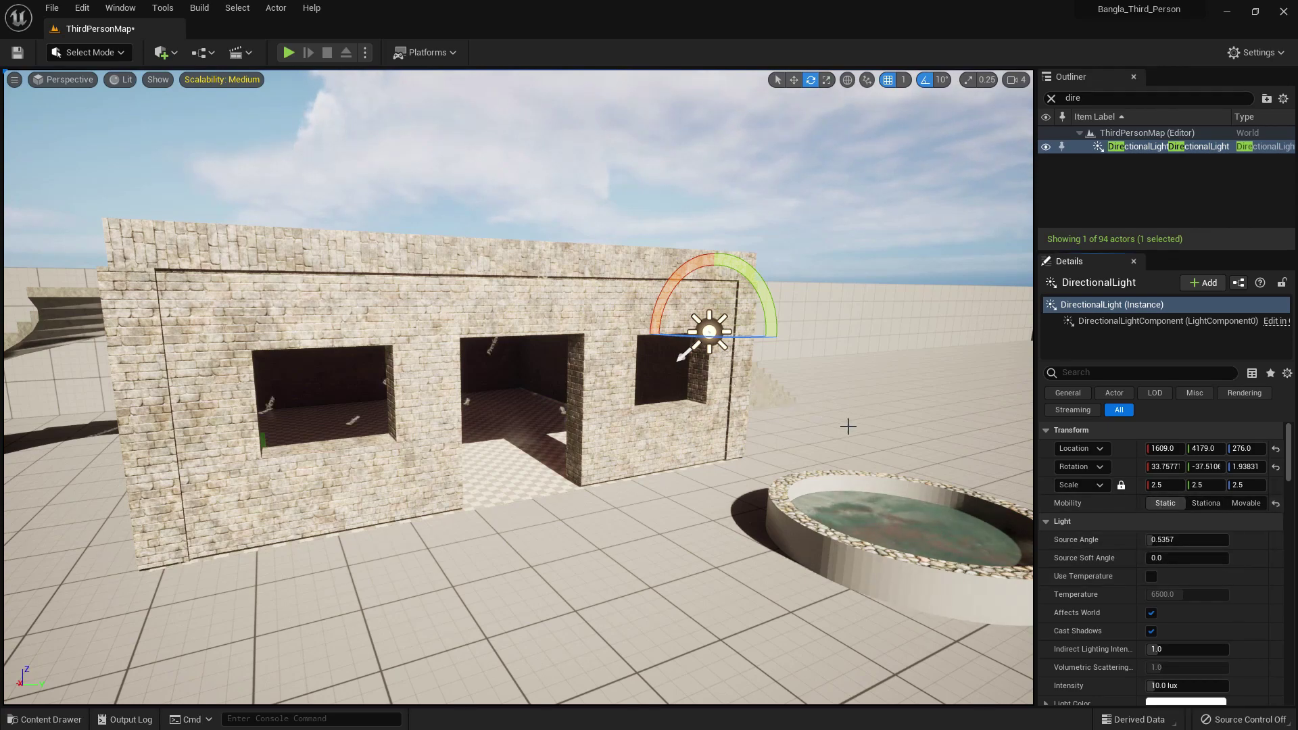
pyautogui.scroll(6, 569, 425)
pyautogui.scroll(2, 569, 425)
pyautogui.moveTo(569, 425); pyautogui.dragTo(519, 415, button='middle')
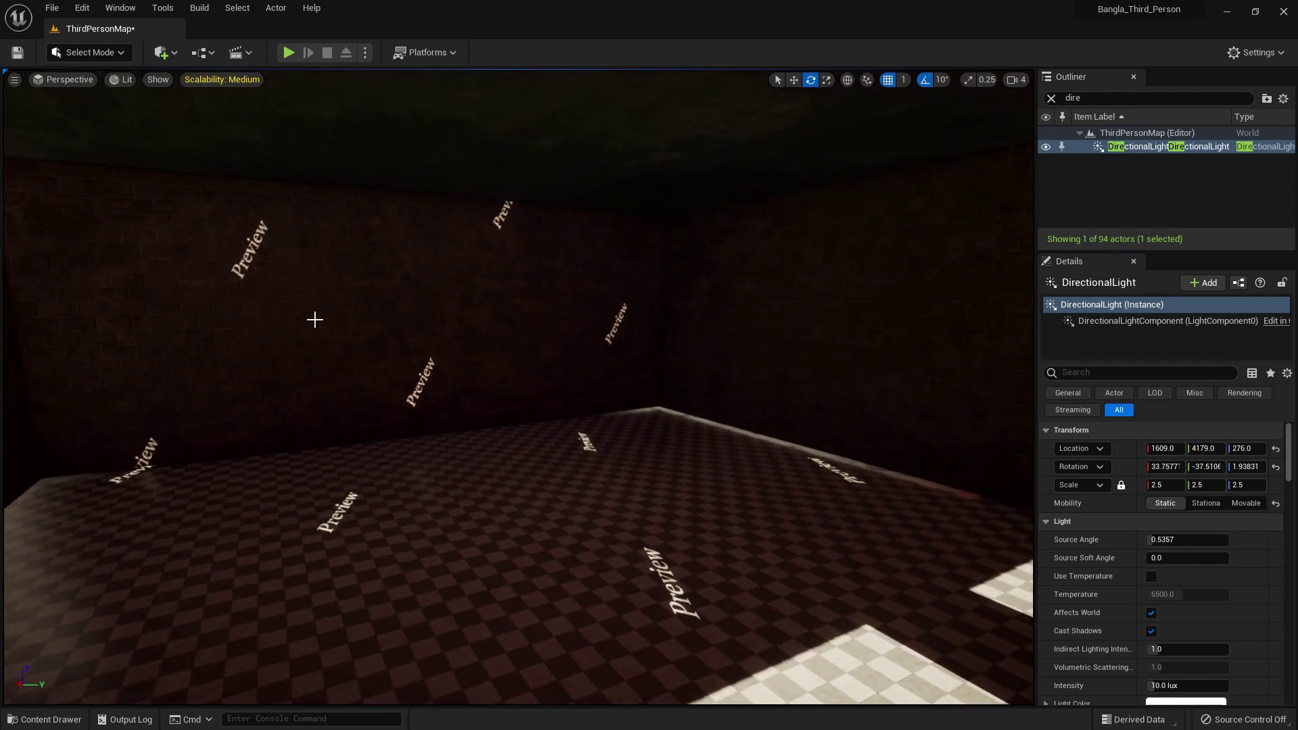
pyautogui.scroll(-1, 315, 319)
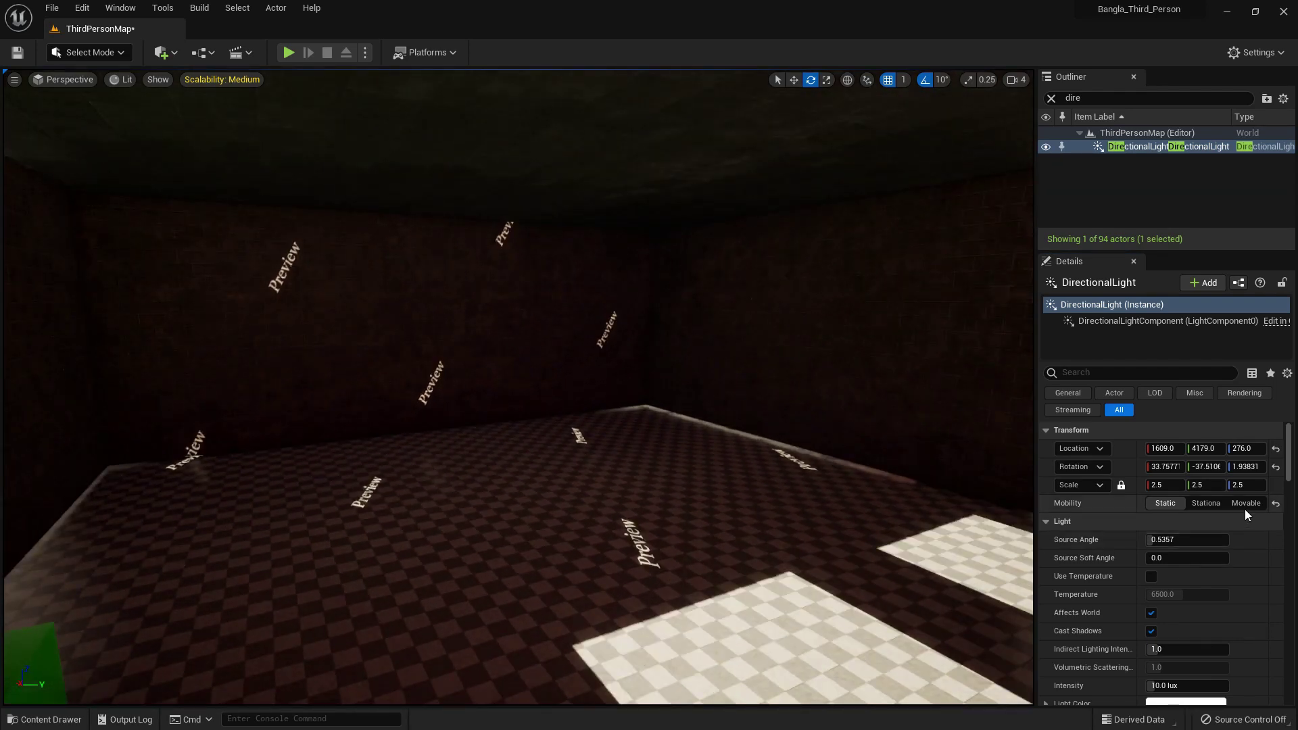
pyautogui.click(1206, 503)
pyautogui.click(1242, 503)
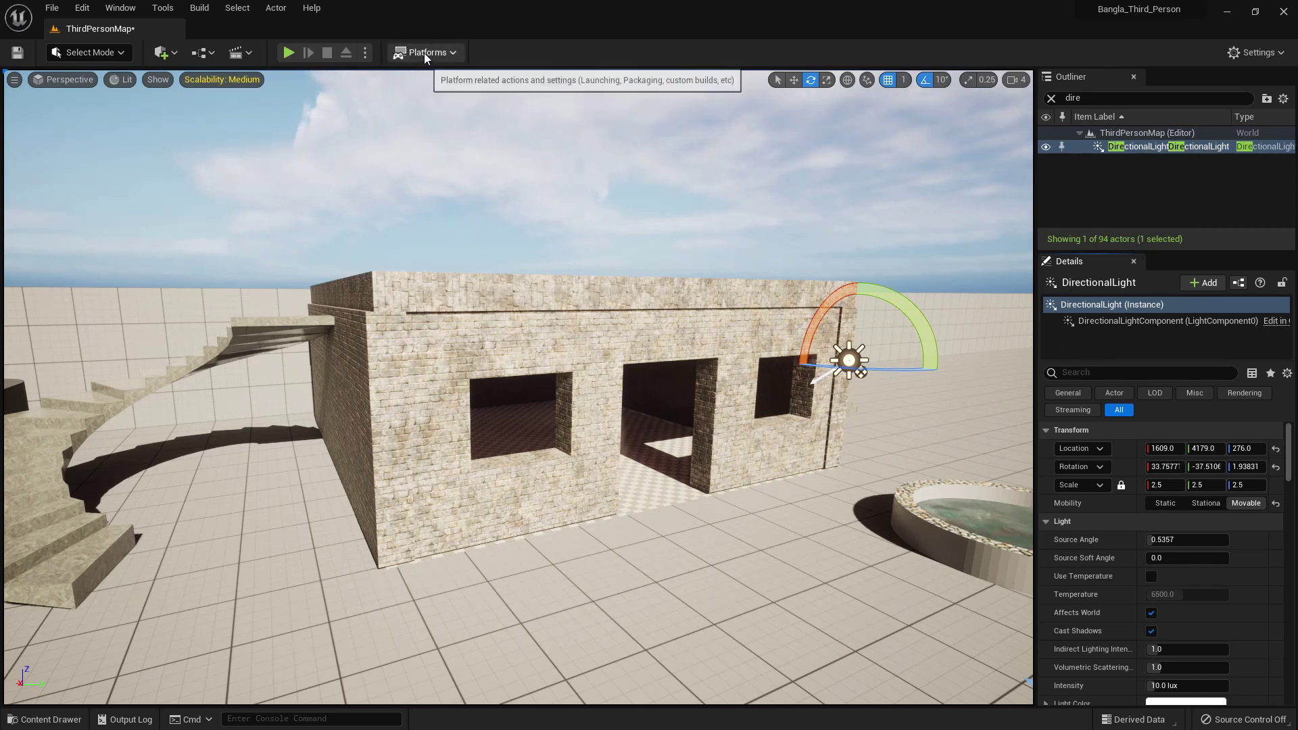
# - Open the Level Blueprint and delete the Print String node connected to Event BeginPlay
pyautogui.click(167, 54)
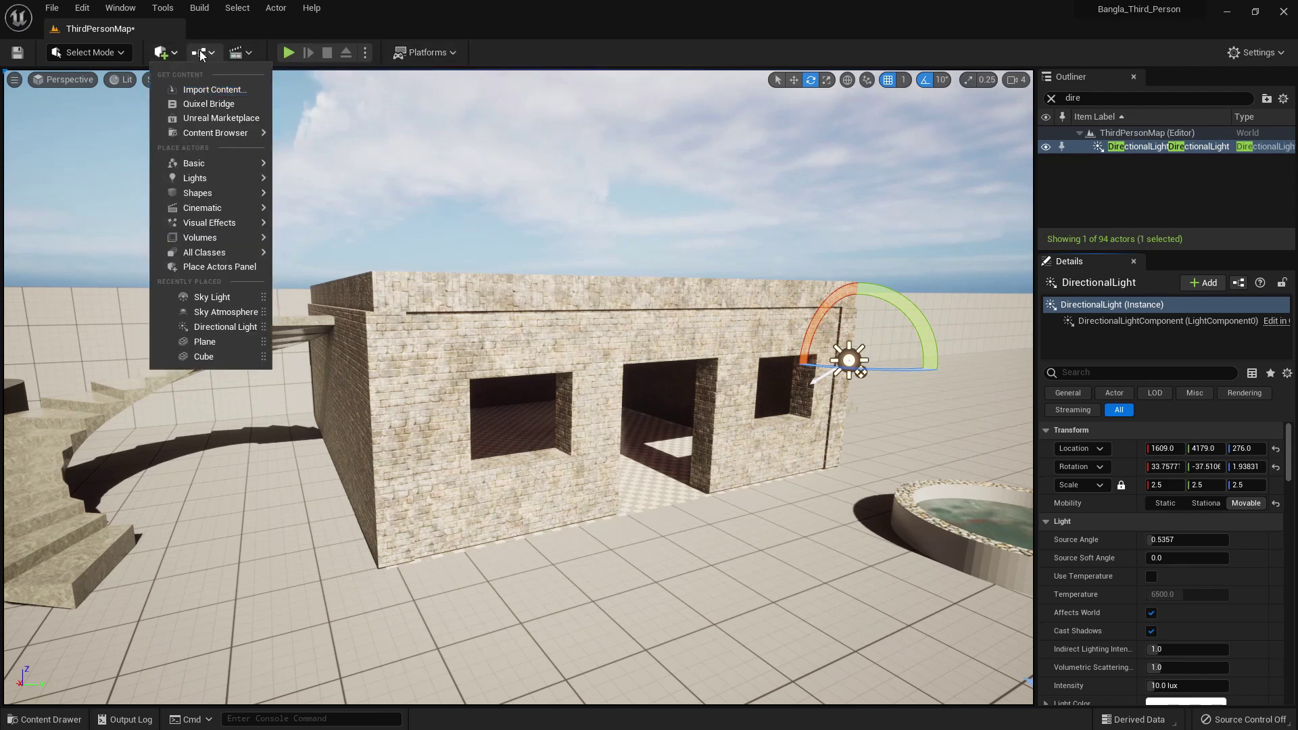
pyautogui.click(202, 52)
pyautogui.click(261, 145)
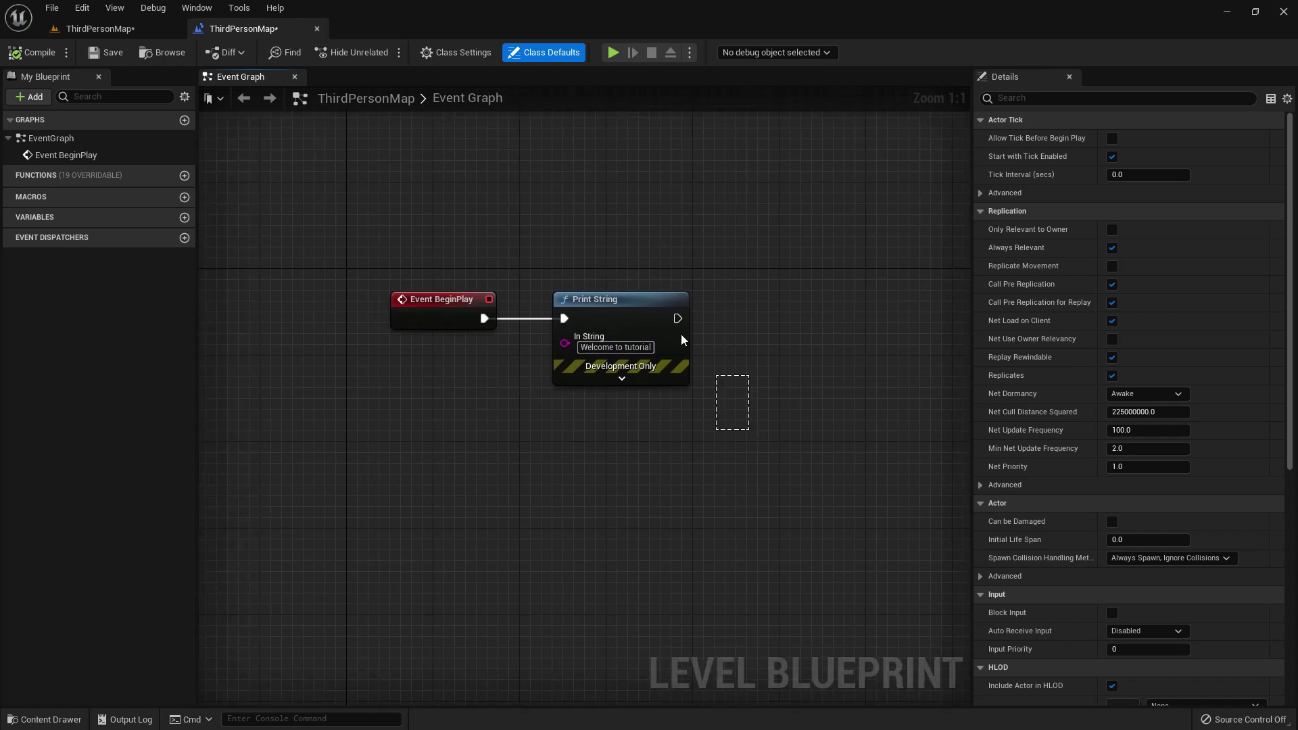
pyautogui.moveTo(680, 334); pyautogui.dragTo(584, 224)
pyautogui.press('Delete')
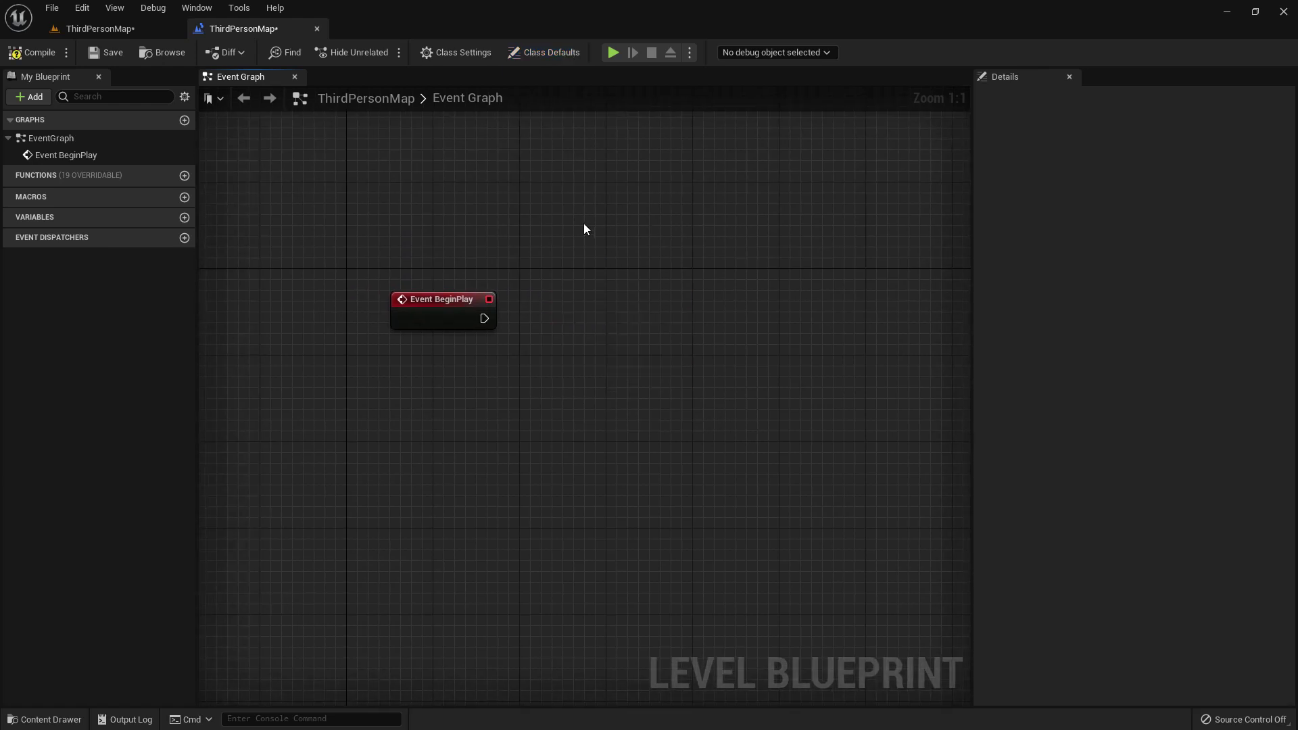
# - Add a reference to the DirectionalLight to the Level Blueprint's Event Graph
pyautogui.rightClick(497, 407)
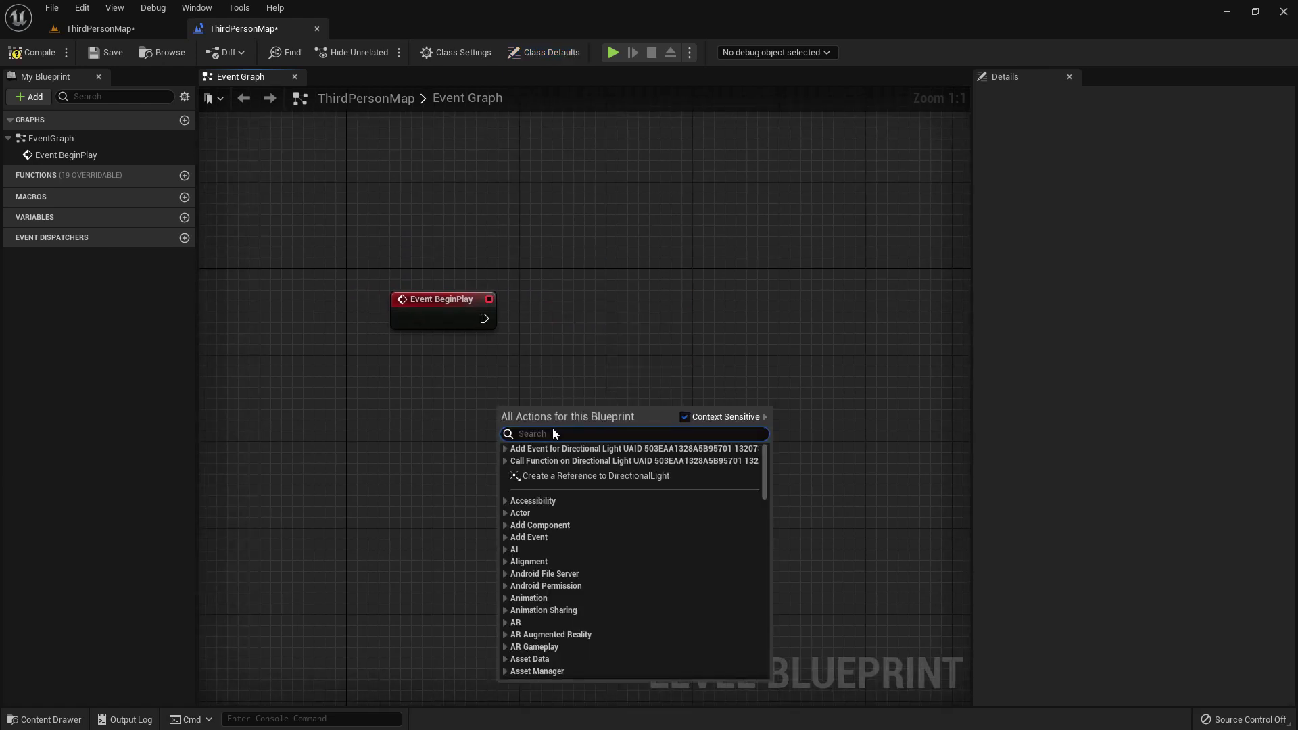
pyautogui.click(571, 477)
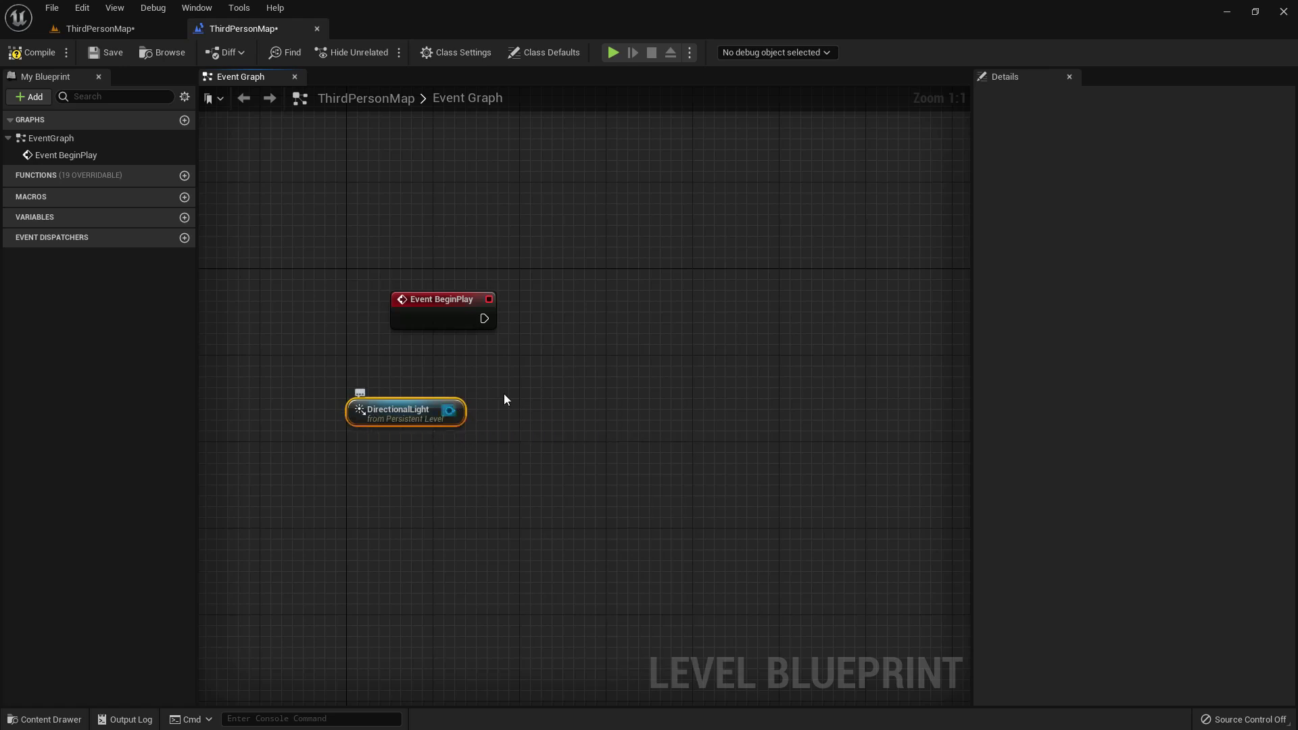